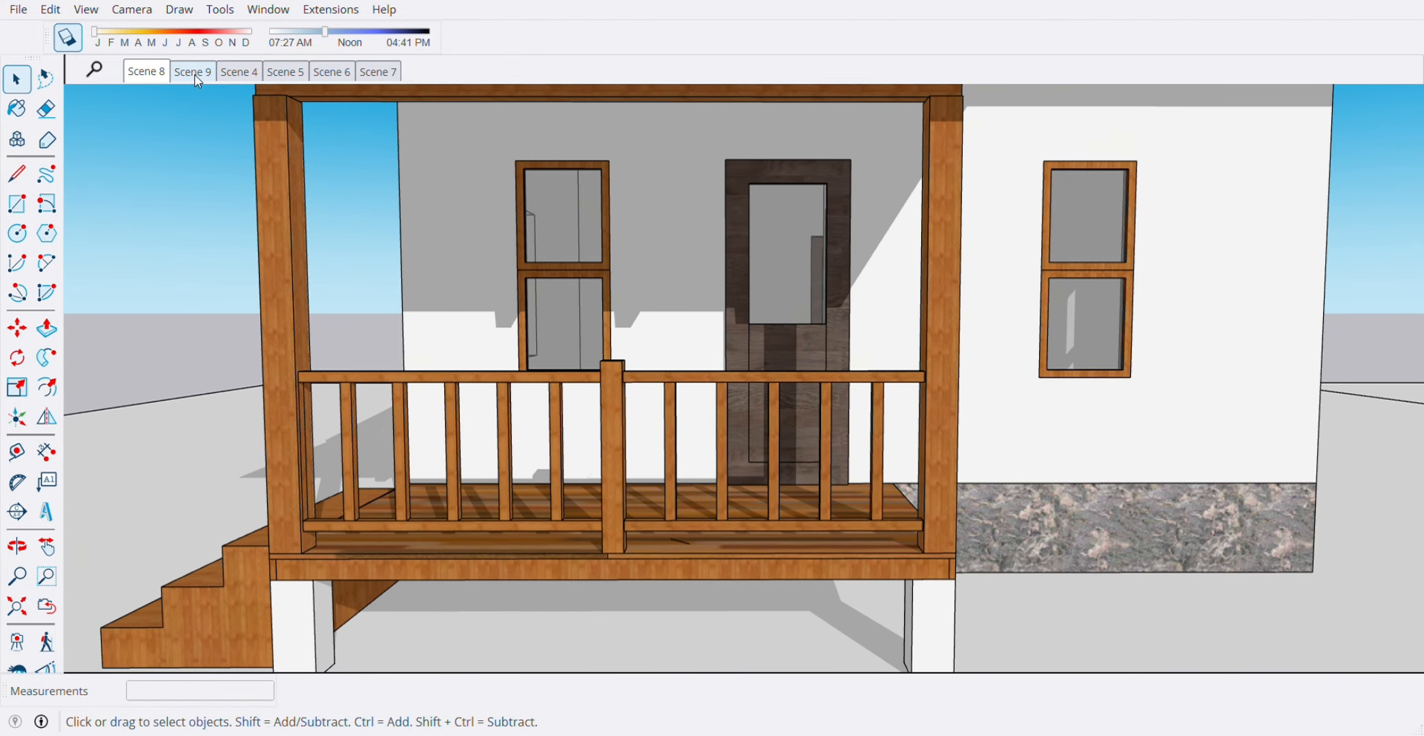
# - Show Scene 9 and place a guide parallel to the porch floor's stair-side edge, through the midpoint of its front edge, 1.60 m away
pyautogui.click(195, 72)
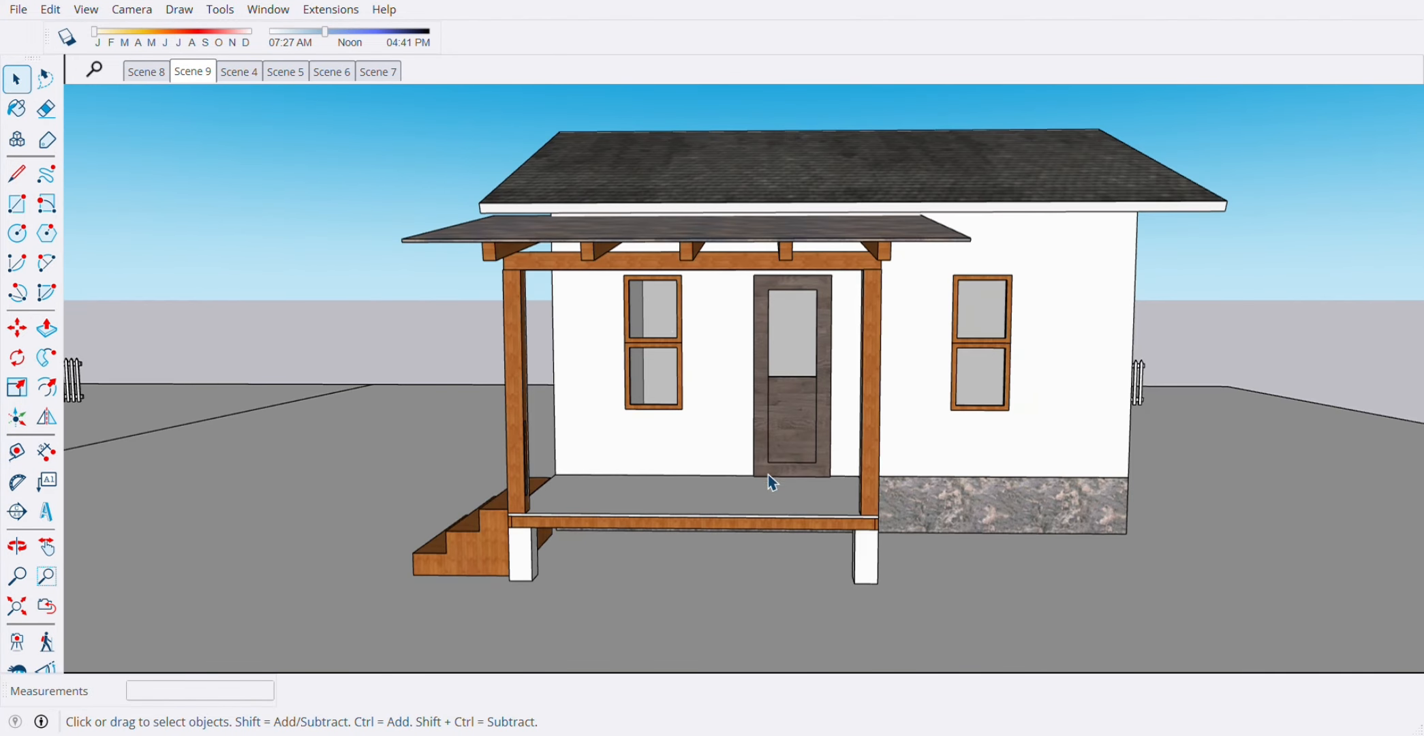
pyautogui.scroll(5, 639, 569)
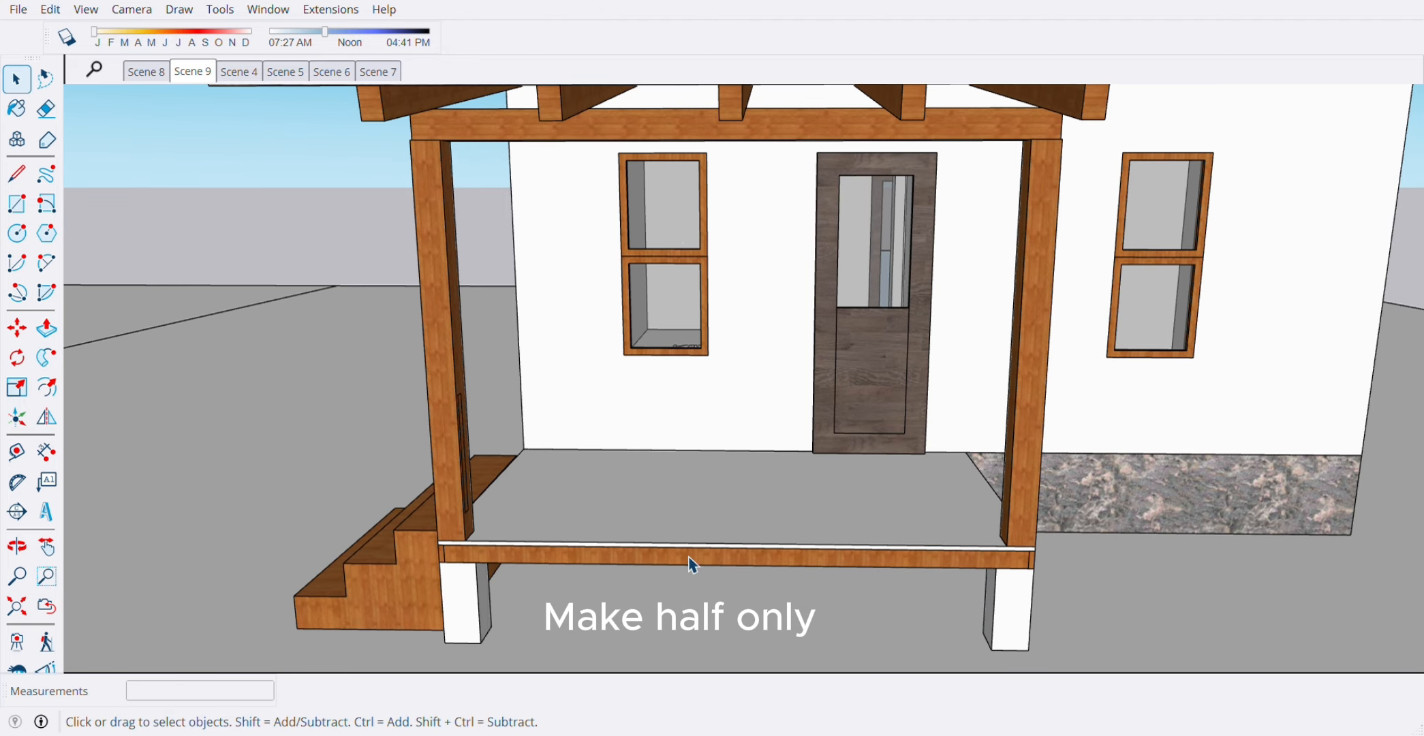
pyautogui.scroll(1, 692, 564)
pyautogui.click(16, 451)
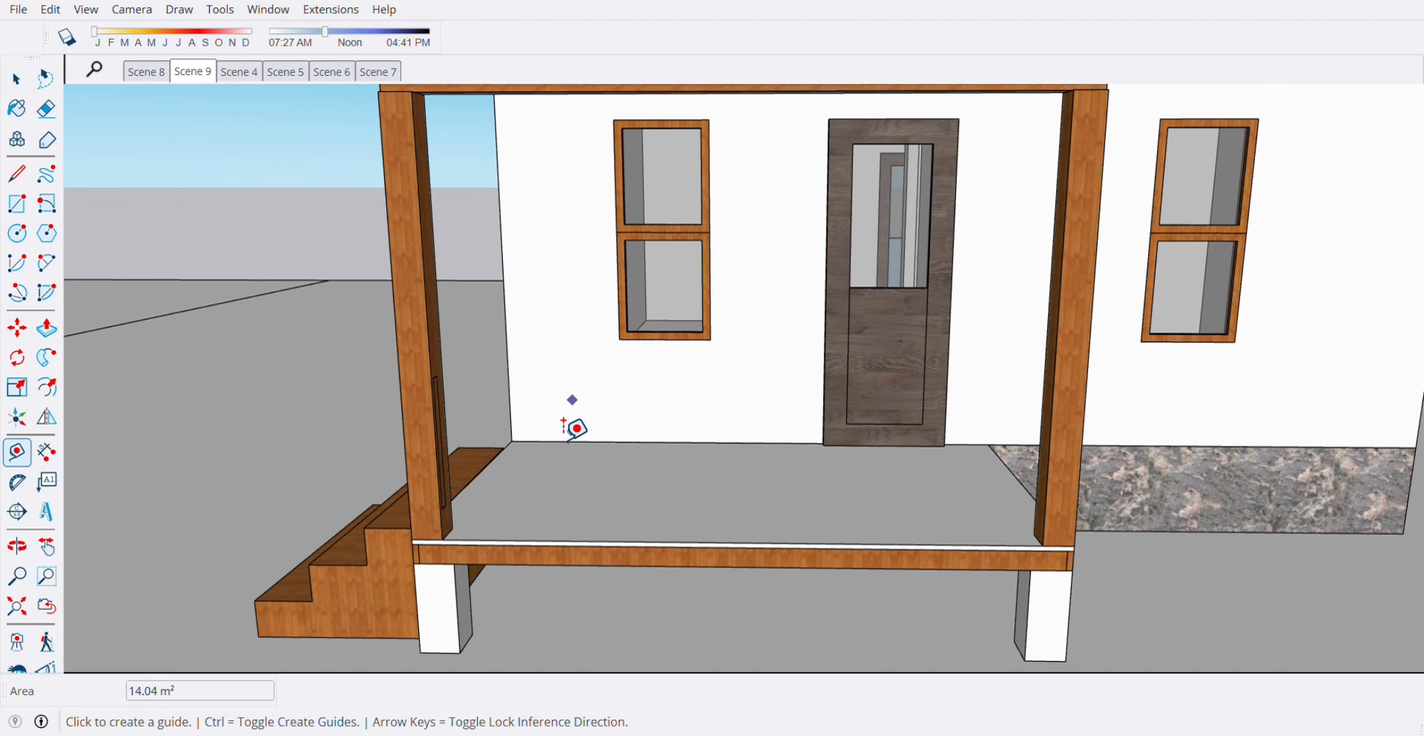
pyautogui.click(482, 470)
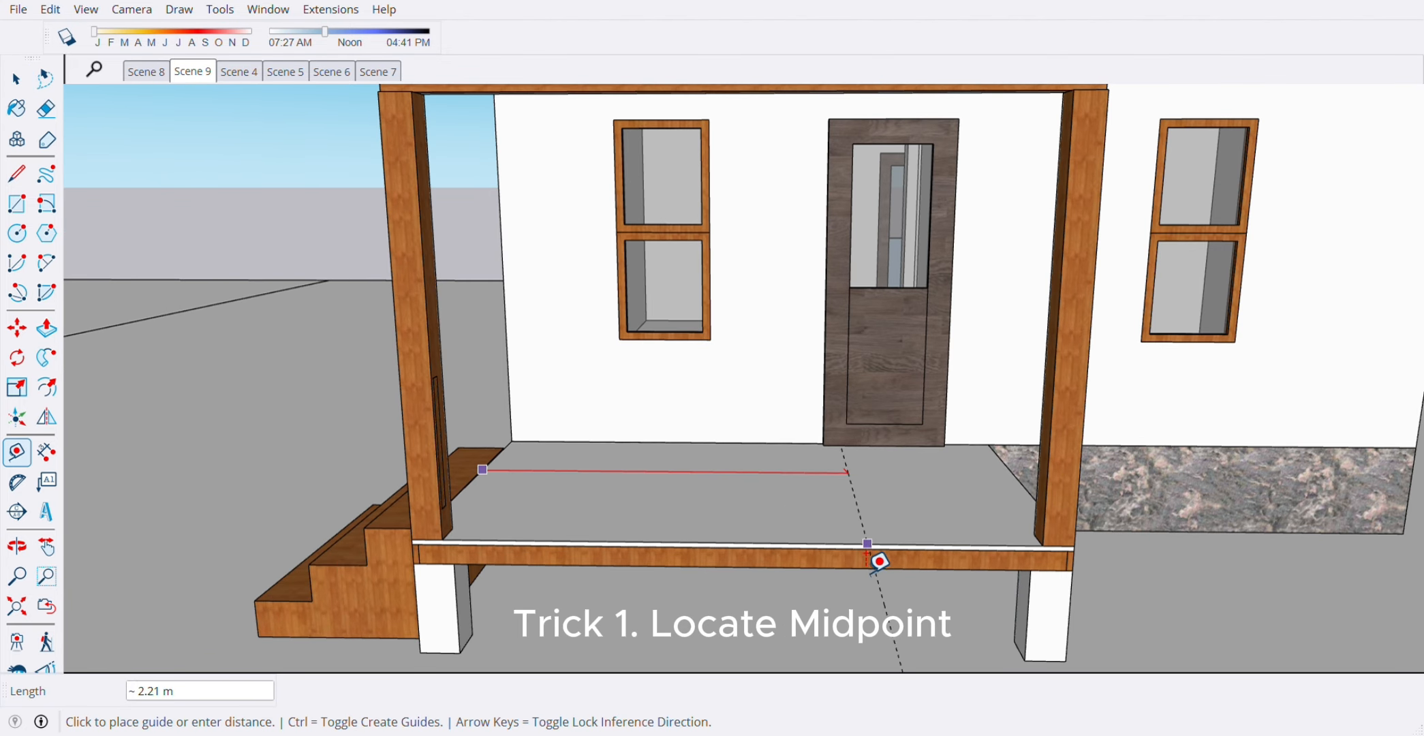
pyautogui.click(755, 554)
# - Dimension both halves of the porch floor, from the centre guide to each side edge
pyautogui.click(46, 451)
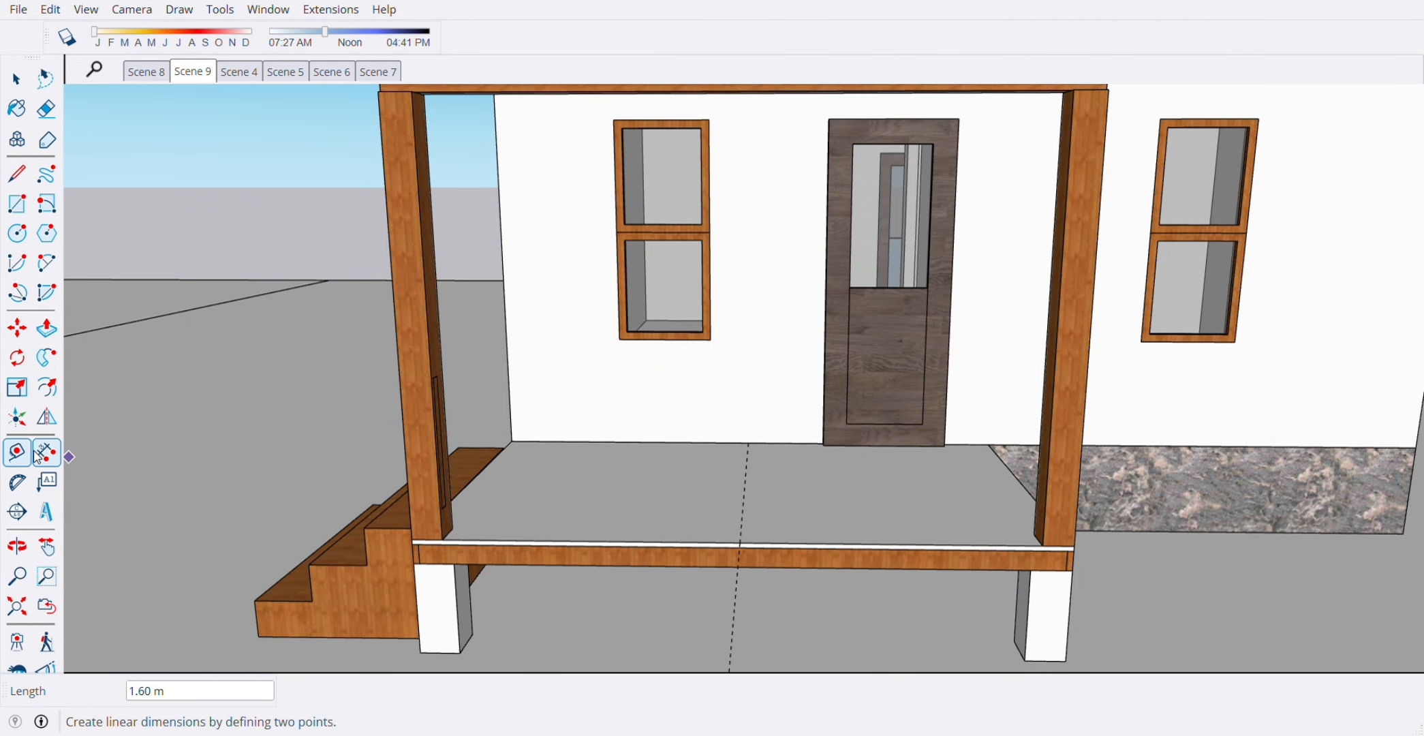
pyautogui.click(470, 482)
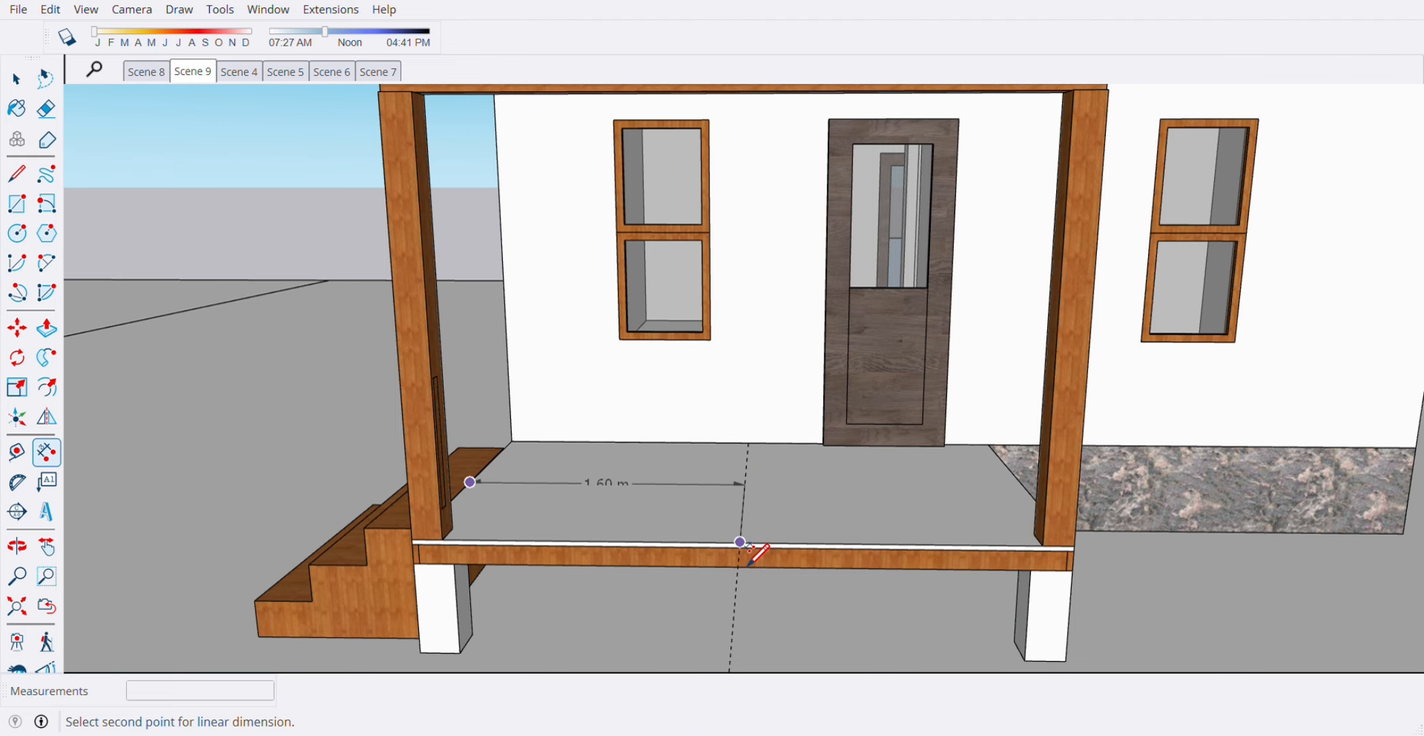
pyautogui.click(740, 542)
pyautogui.click(756, 522)
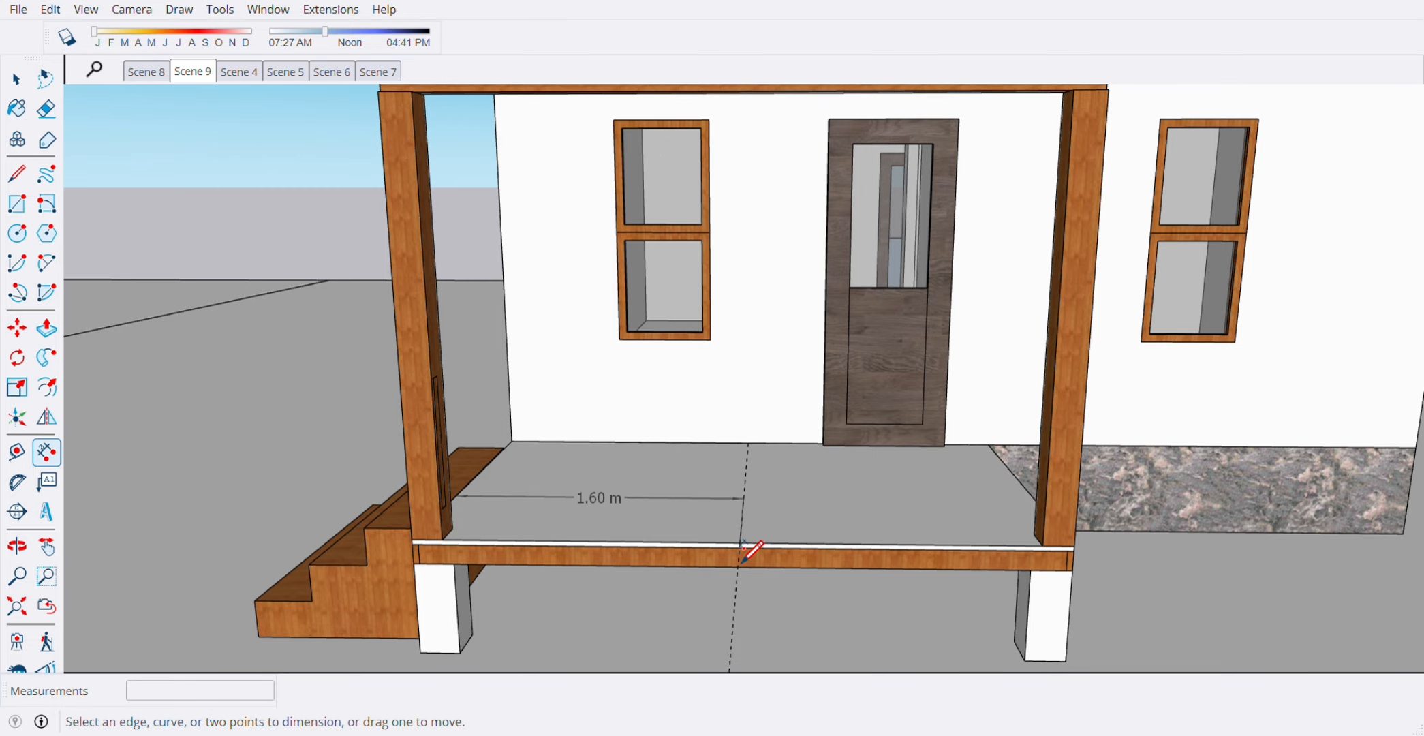
pyautogui.click(741, 543)
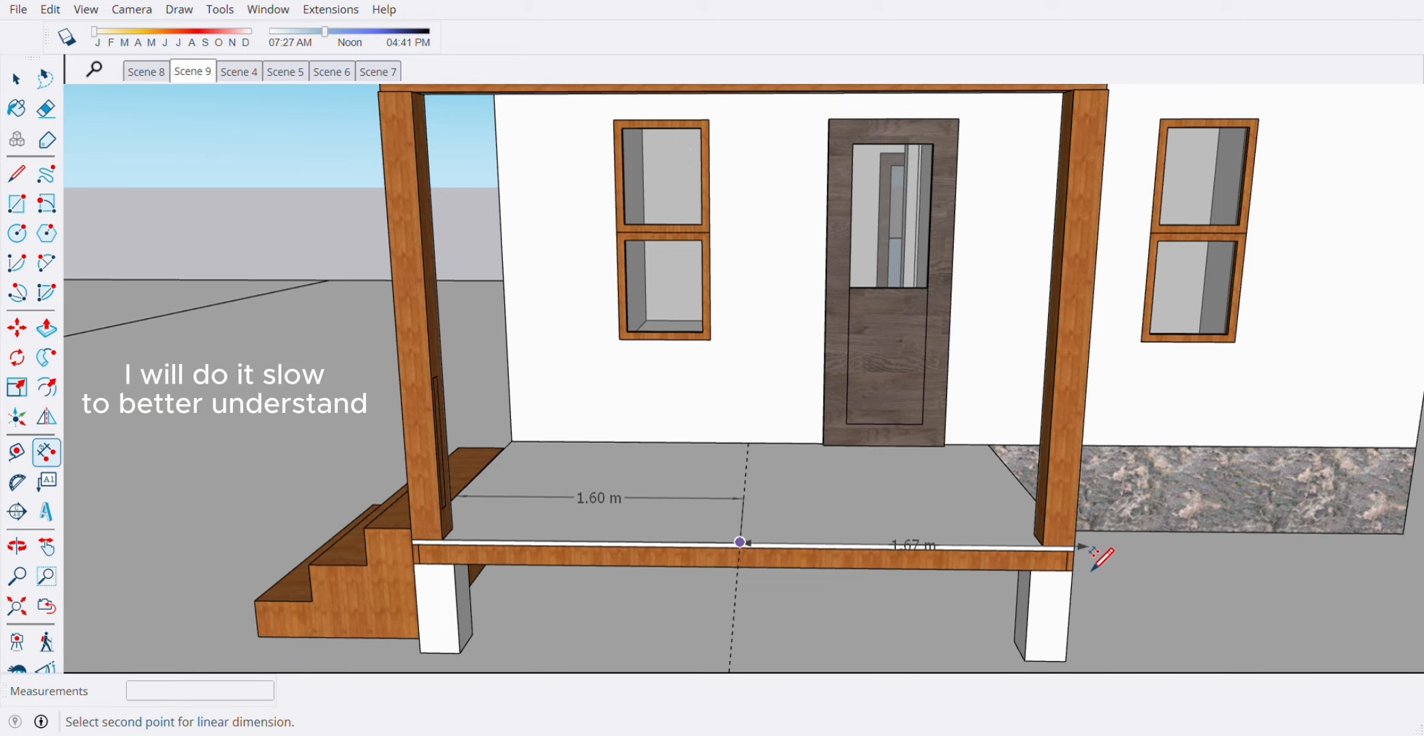
pyautogui.click(1090, 556)
pyautogui.click(880, 526)
# - Draw a 0.1 by 0.1 m square on the porch floor beside the centre guide and group it
pyautogui.scroll(2, 770, 551)
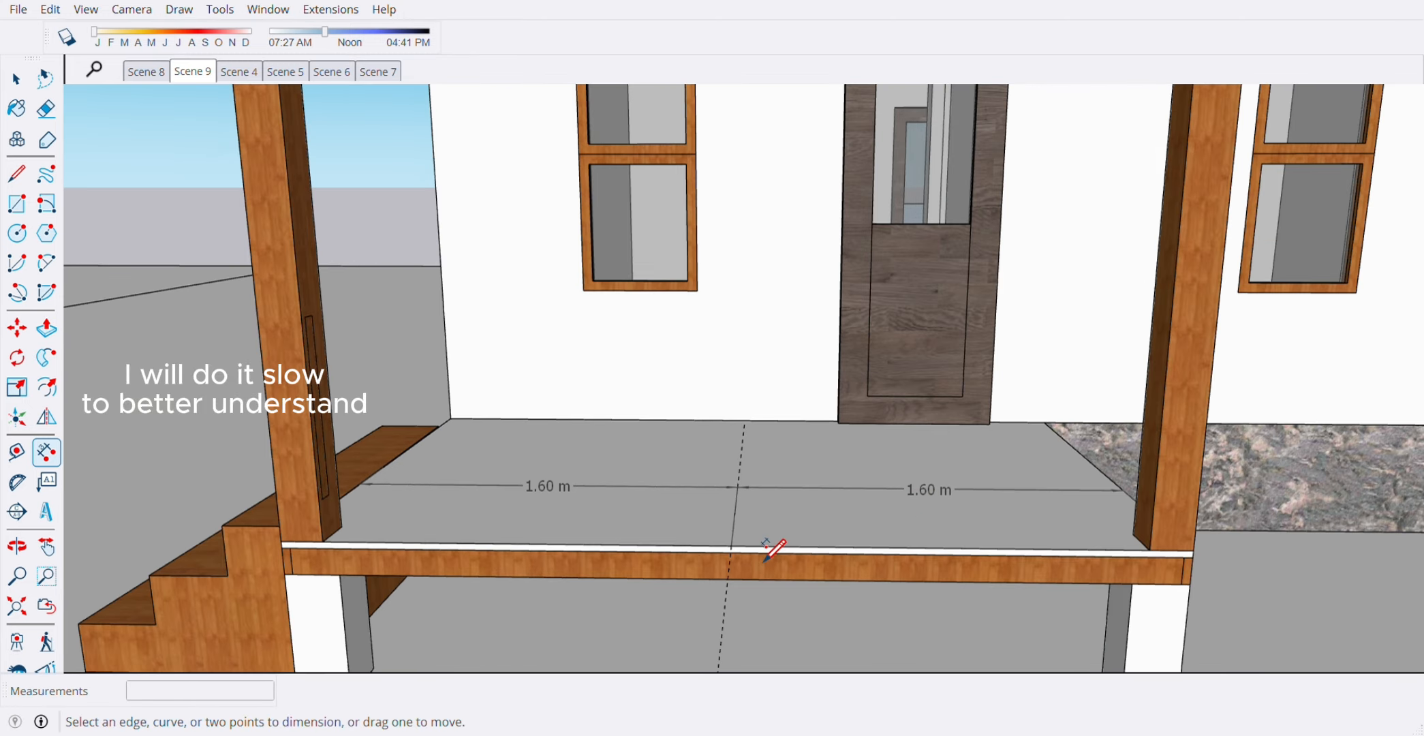
pyautogui.scroll(1, 766, 561)
pyautogui.moveTo(777, 556); pyautogui.dragTo(788, 570, button='middle')
pyautogui.scroll(-3, 729, 573)
pyautogui.scroll(4, 687, 562)
pyautogui.press('space')
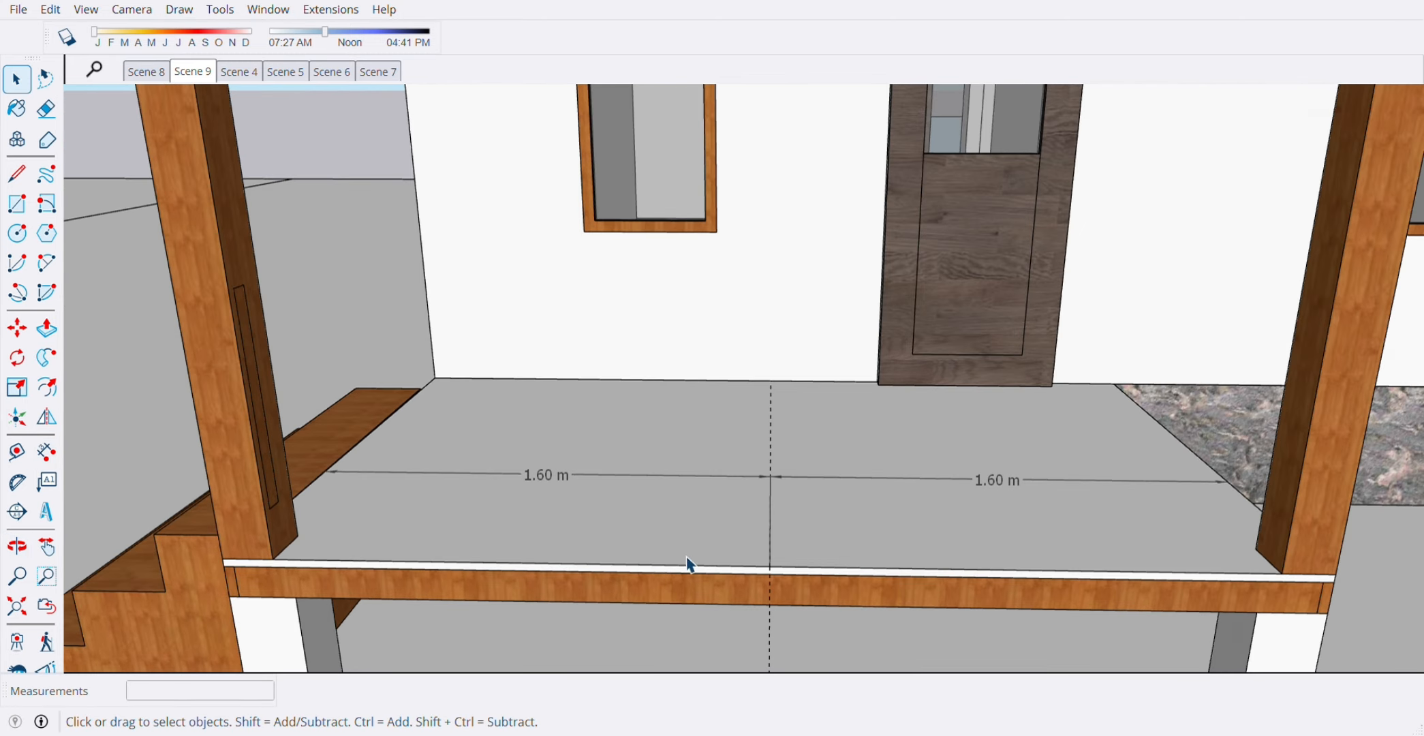
pyautogui.scroll(1, 689, 565)
pyautogui.press('r')
pyautogui.click(709, 566)
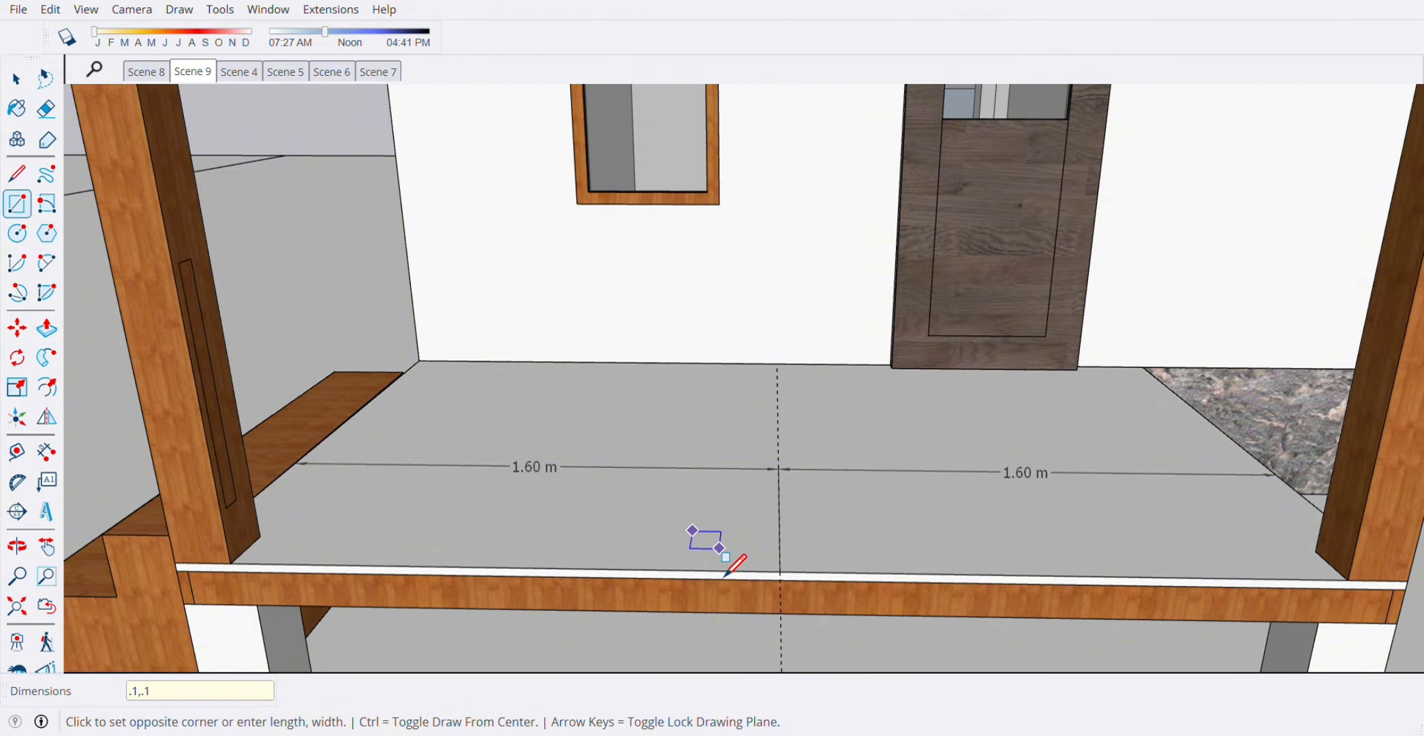
pyautogui.press('Return')
pyautogui.press('space')
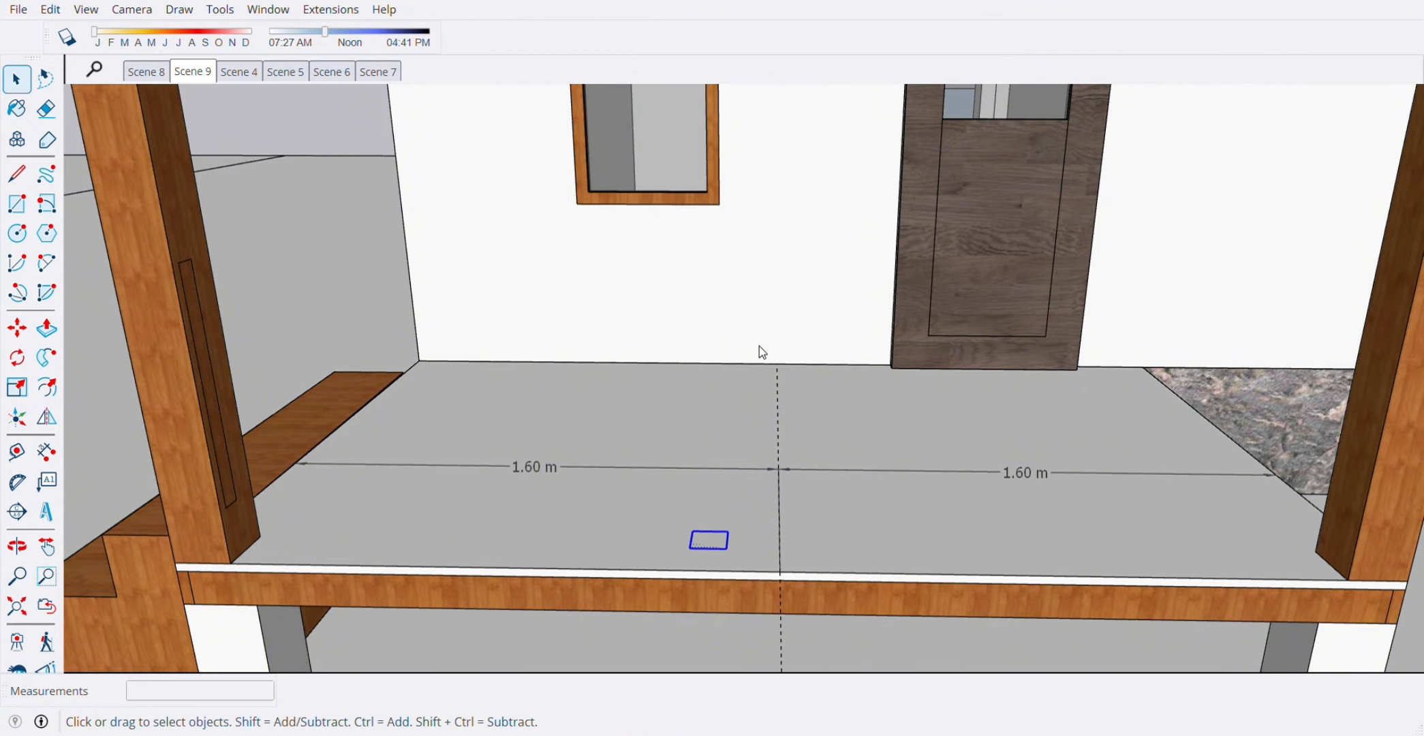
# - Move the grouped square so its front edge is centred on the guide at the porch floor's front edge
pyautogui.scroll(1, 734, 552)
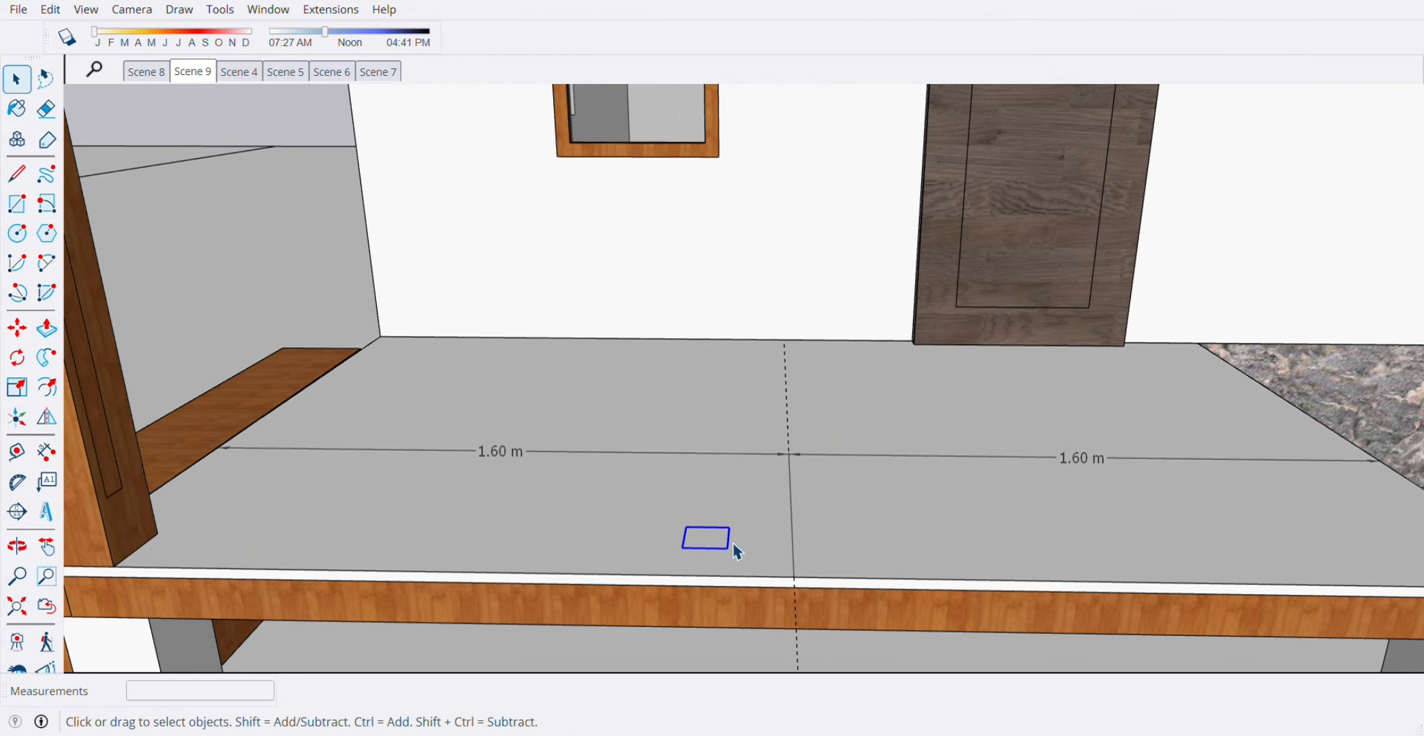
pyautogui.press('m')
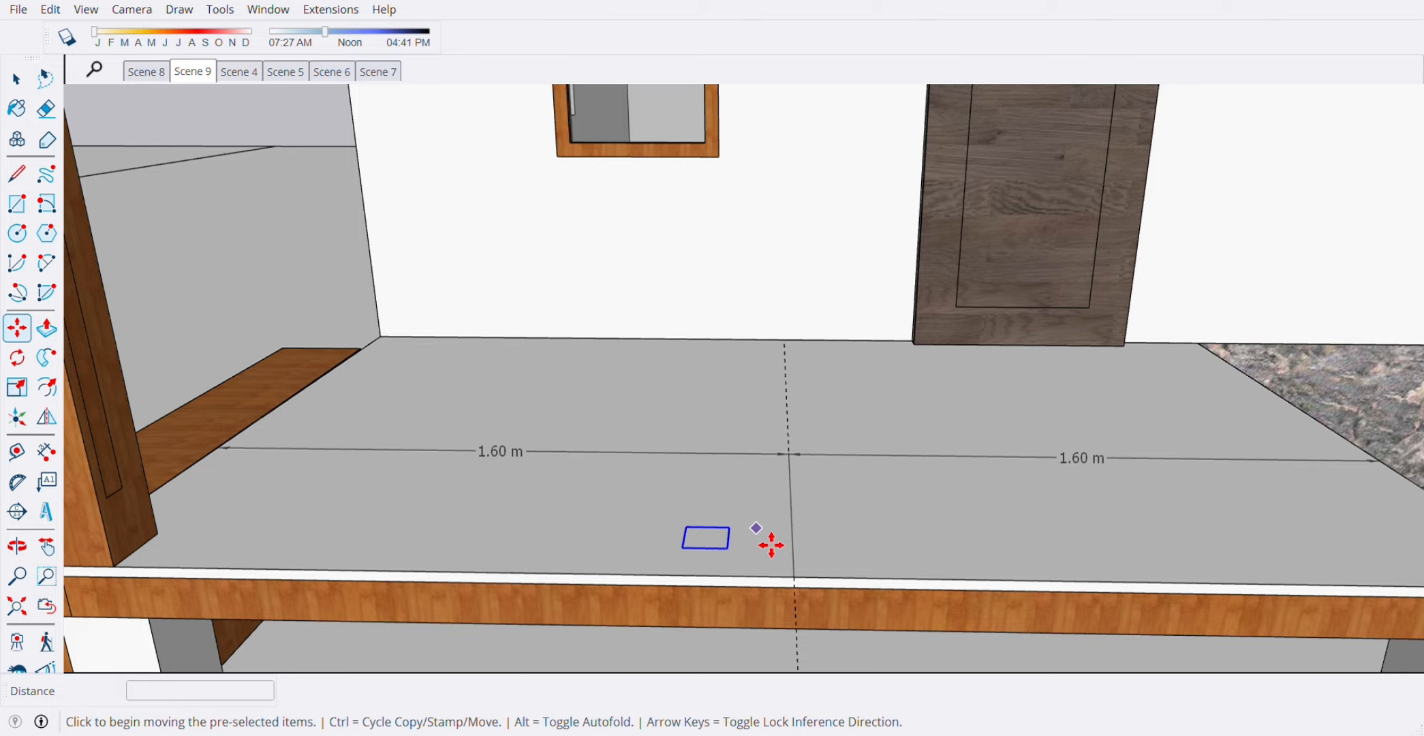
pyautogui.click(719, 558)
pyautogui.click(811, 589)
pyautogui.moveTo(811, 589)
pyautogui.mouseDown(button='middle')
pyautogui.moveTo(788, 581)
pyautogui.moveTo(794, 603)
pyautogui.mouseUp(button='middle')
pyautogui.press('space')
# - Open the square's group and extrude its face upward to form the middle railing post
pyautogui.press('x')
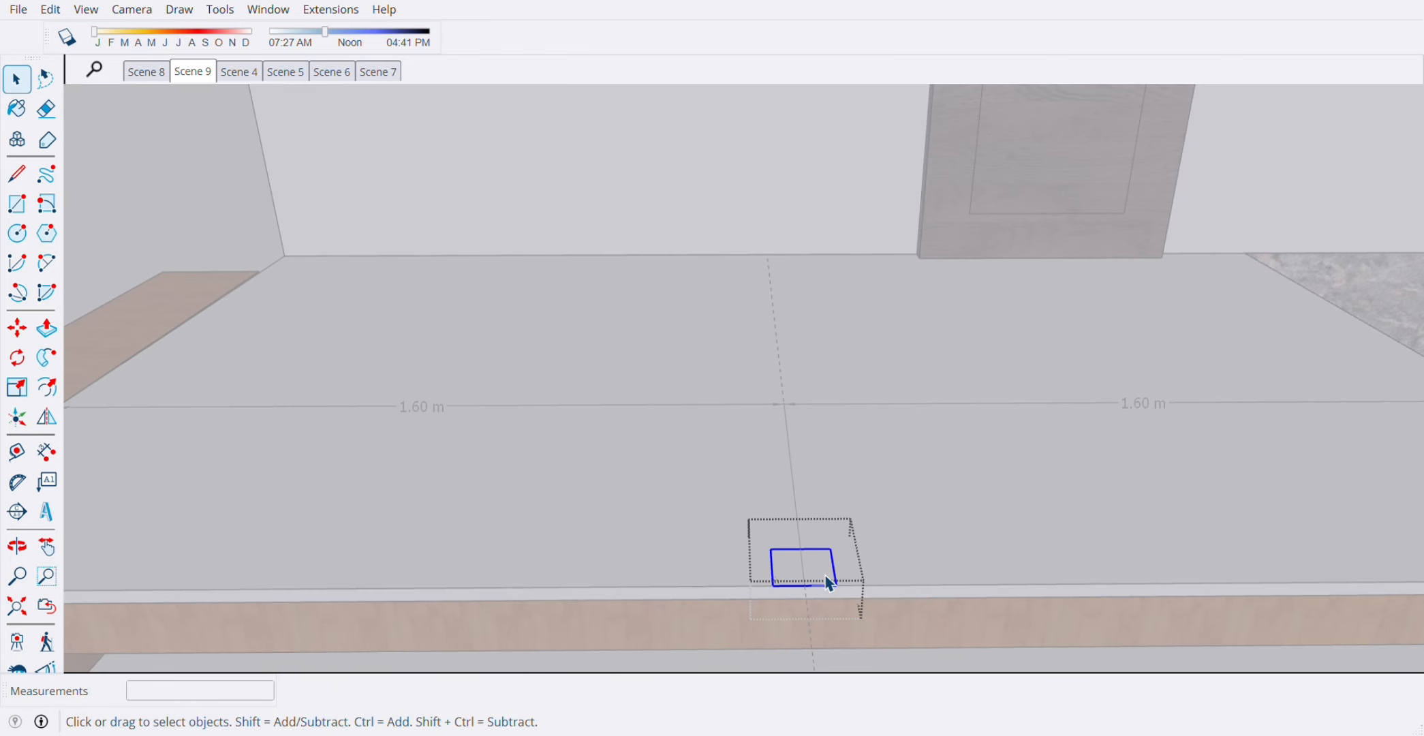
pyautogui.press('p')
pyautogui.click(821, 579)
pyautogui.scroll(-3, 823, 518)
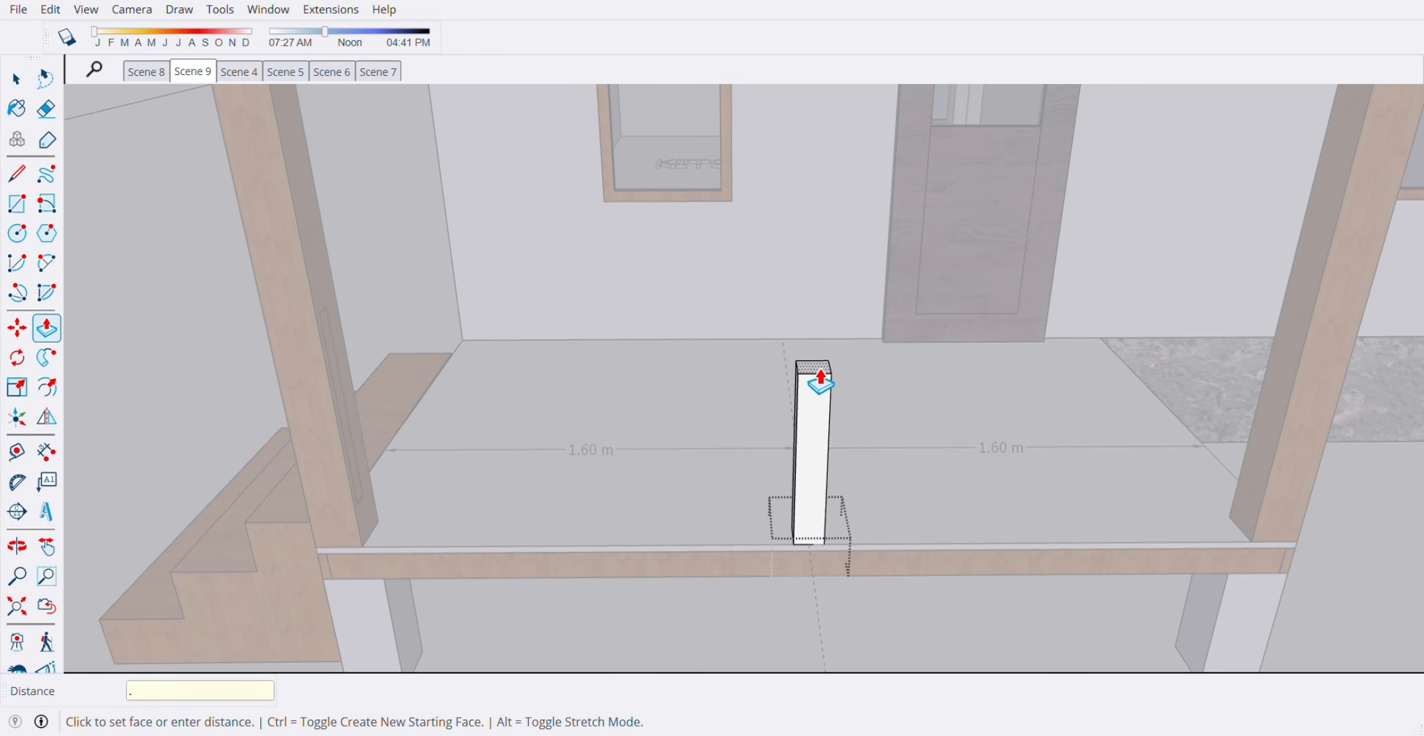
pyautogui.press('Return')
pyautogui.press('space')
pyautogui.scroll(-2, 445, 280)
pyautogui.press('x')
# - Draw a 0.05 by 0.05 m square on the porch floor beside the middle post and group it
pyautogui.moveTo(445, 280); pyautogui.dragTo(760, 492, button='middle')
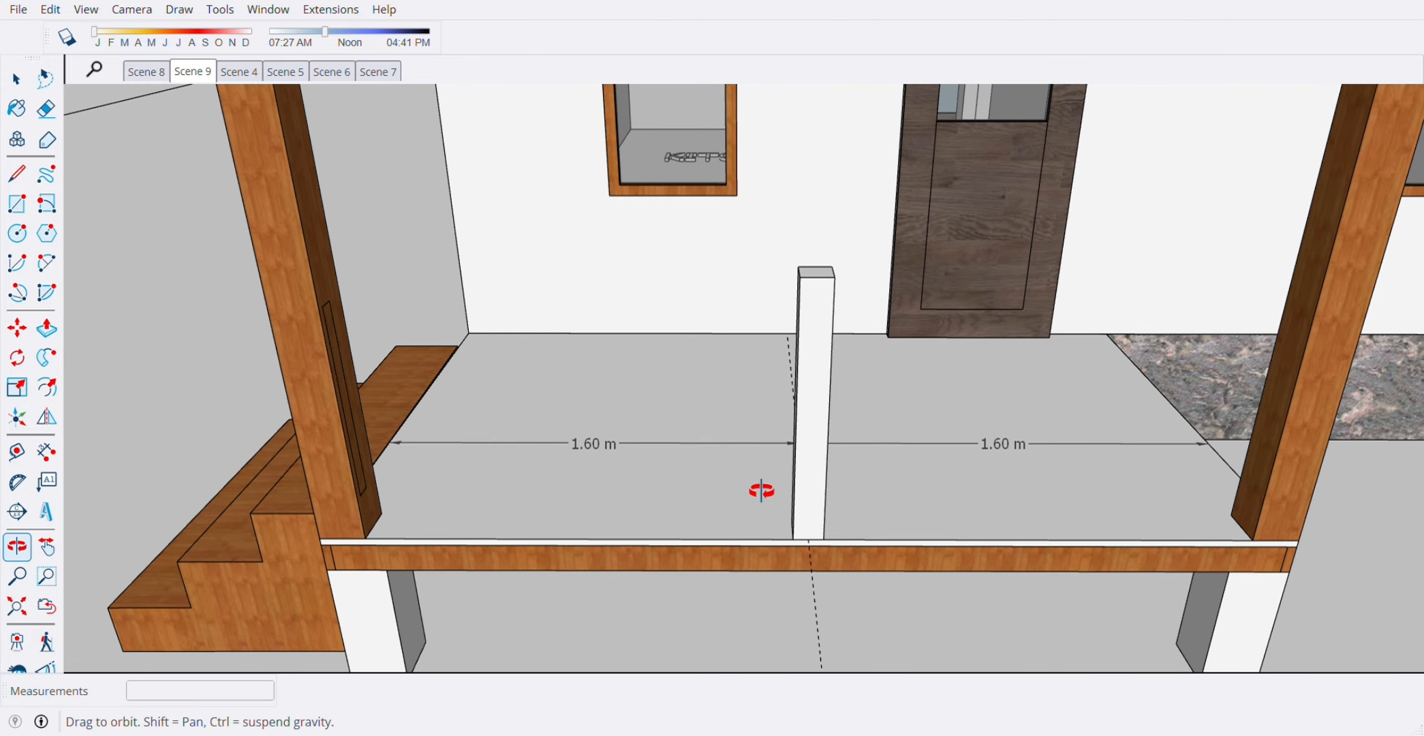
pyautogui.press('r')
pyautogui.click(705, 494)
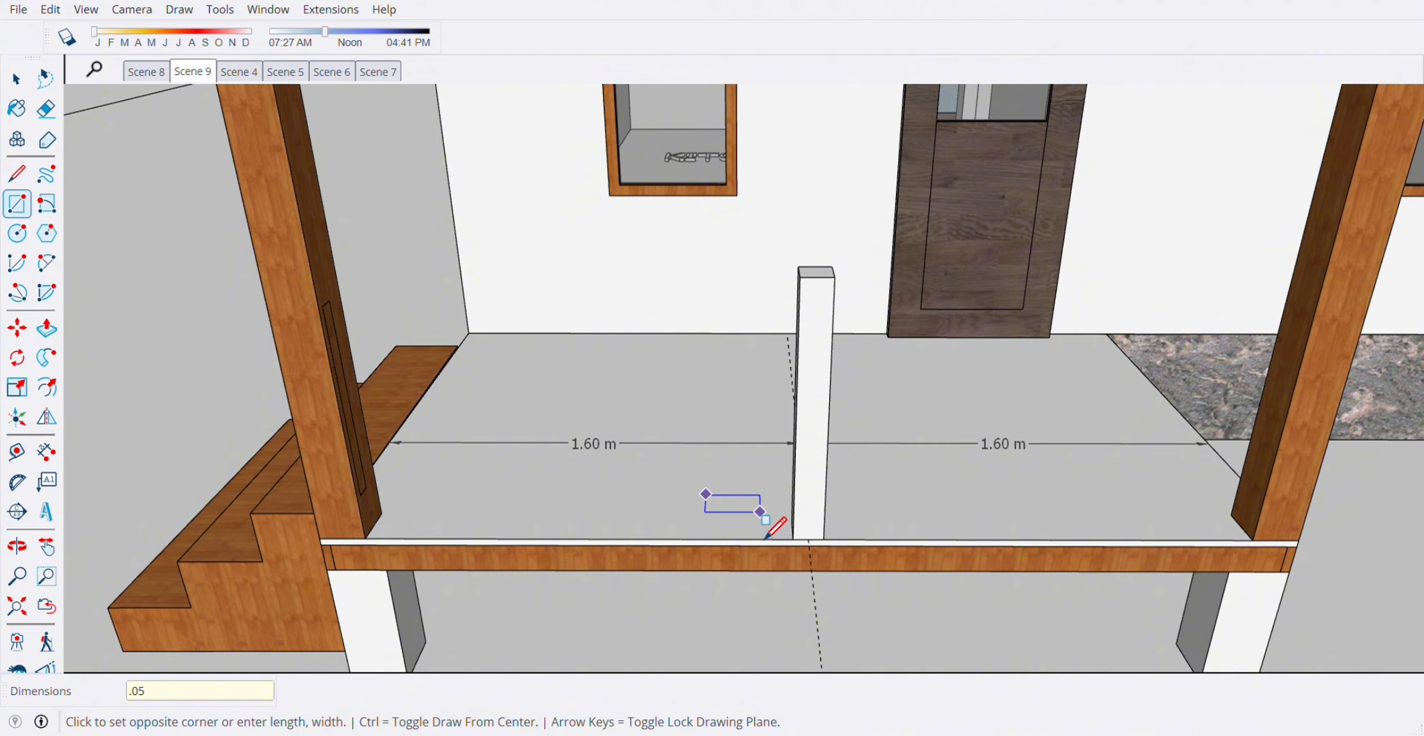
pyautogui.write('.05,.05')
pyautogui.press('Return')
pyautogui.press('space')
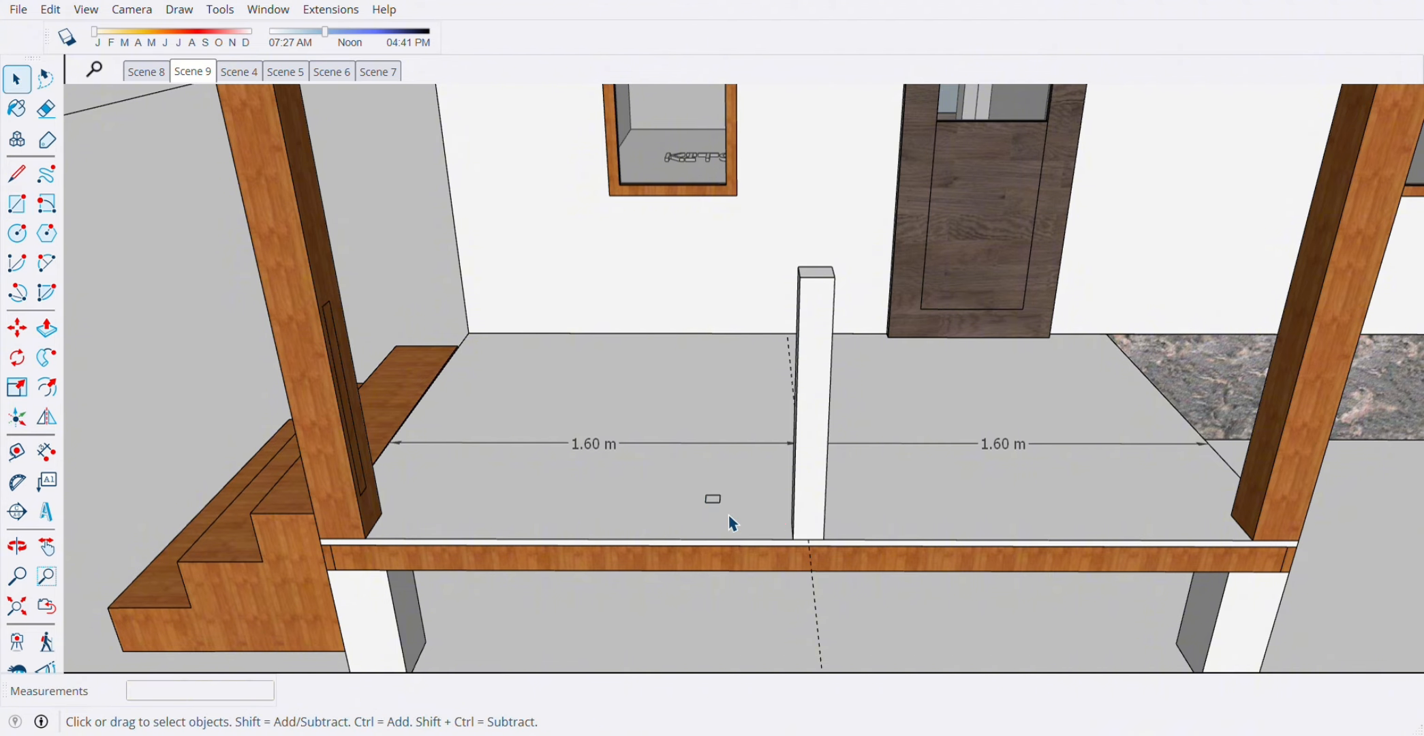
pyautogui.scroll(1, 722, 509)
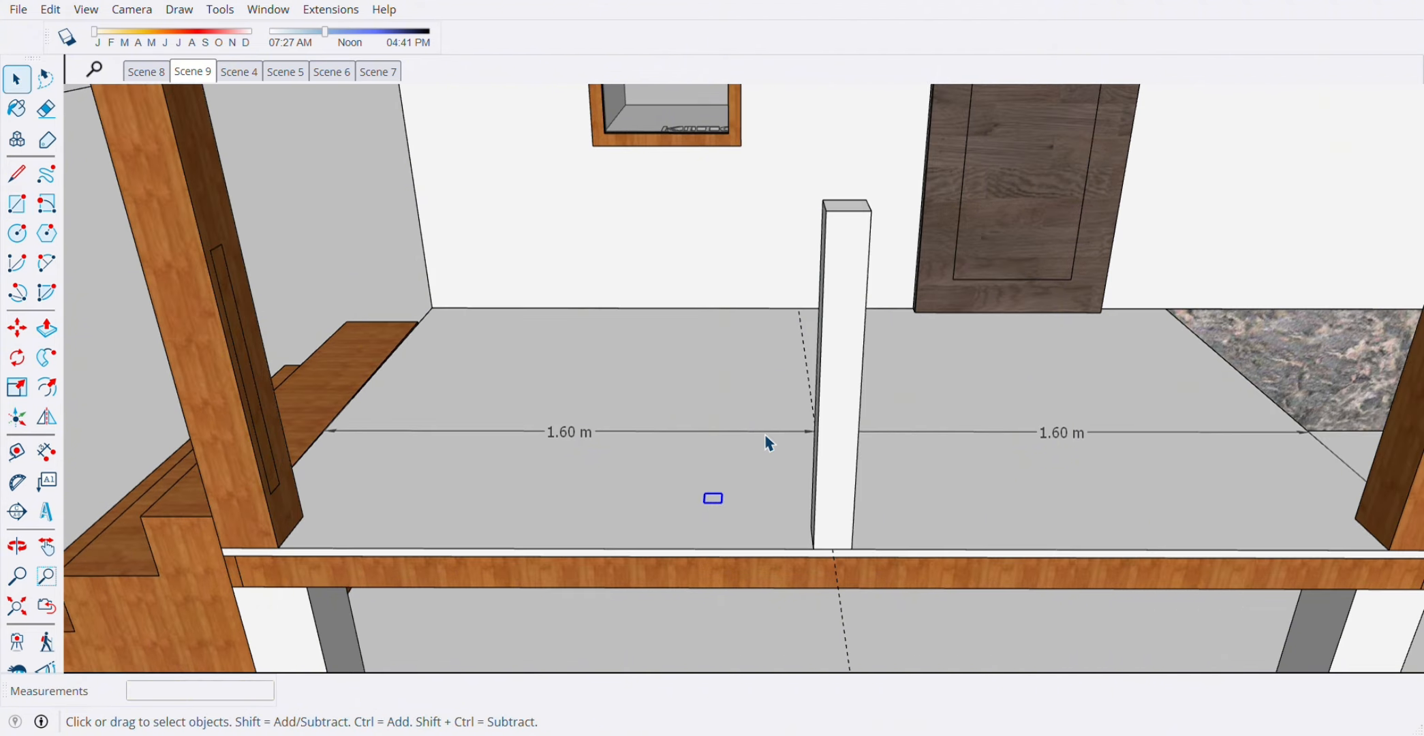
# - Open the small square's group and extrude its face upward 0.9 m into a thin bar
pyautogui.doubleClick(721, 504)
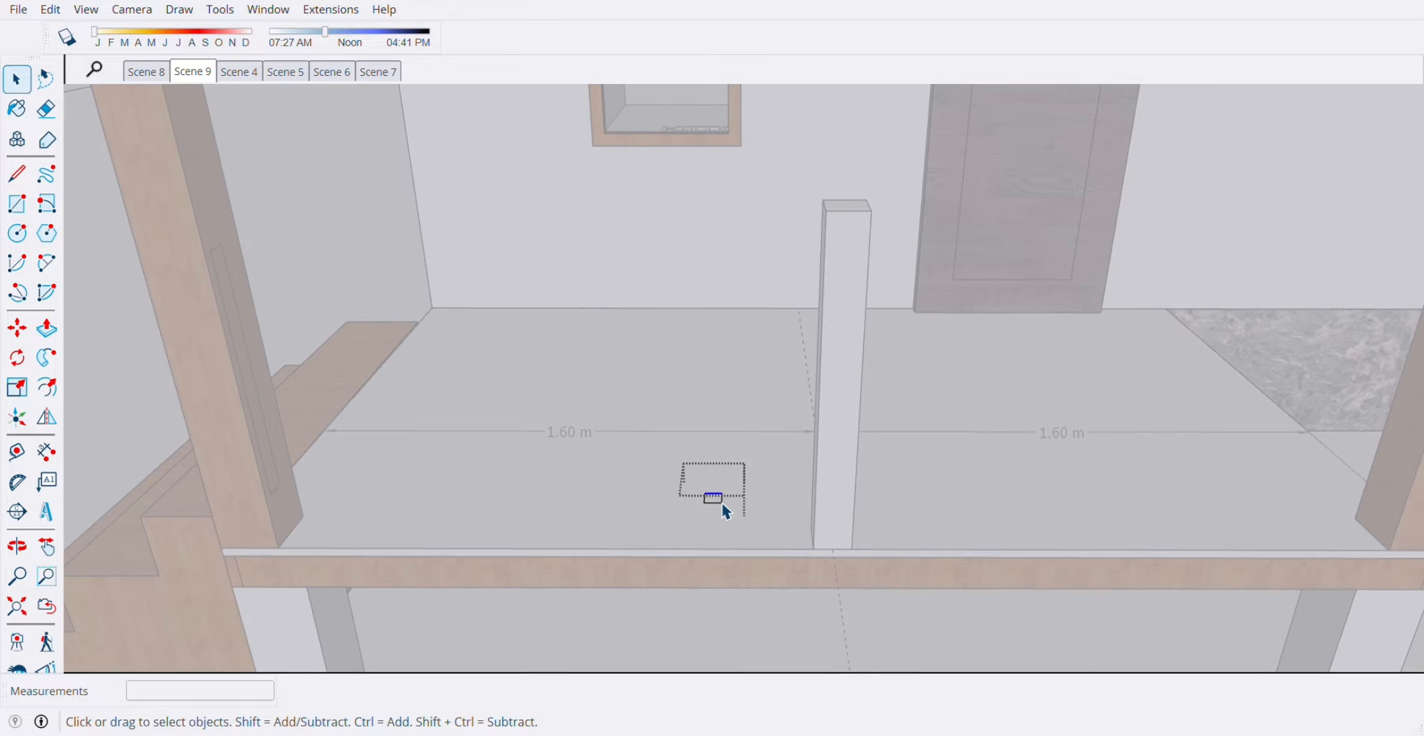
pyautogui.scroll(2, 726, 512)
pyautogui.scroll(5, 723, 511)
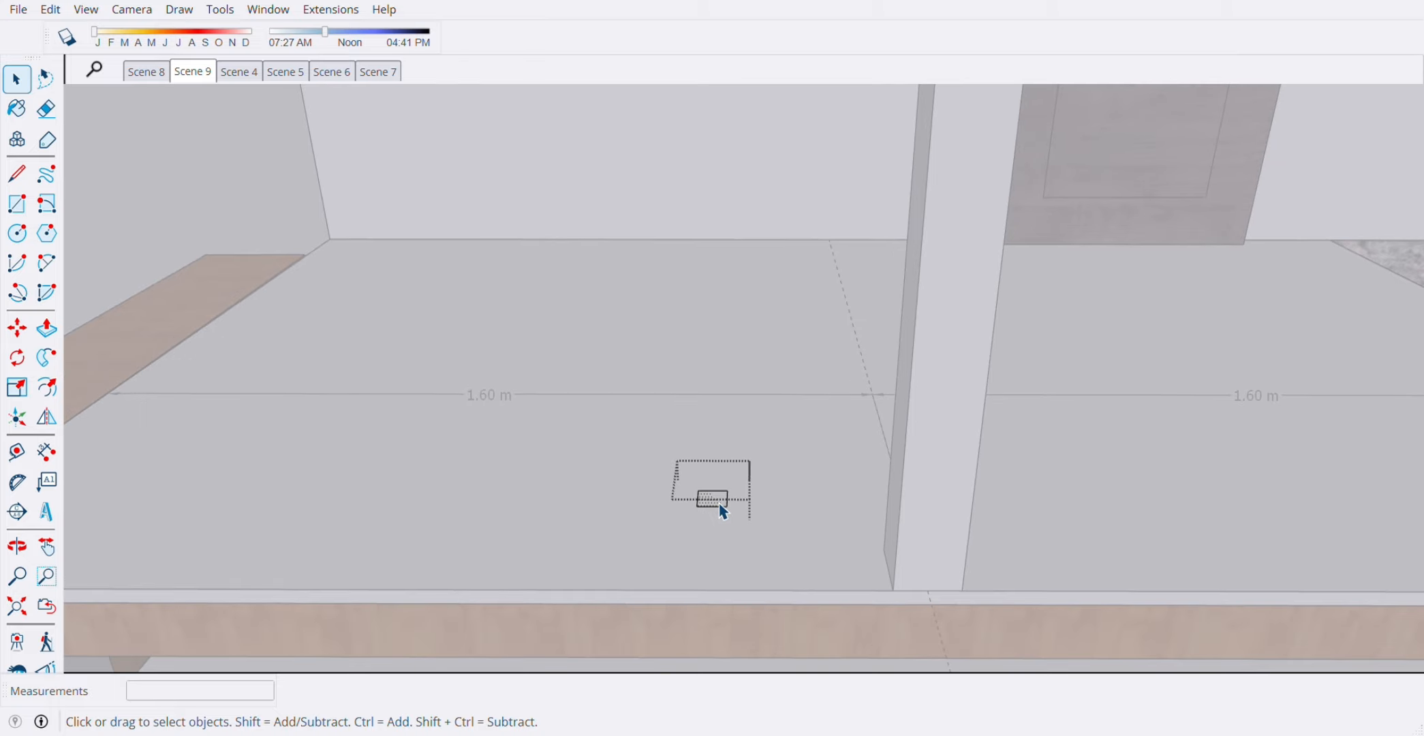
pyautogui.press('p')
pyautogui.click(724, 513)
pyautogui.scroll(-5, 712, 340)
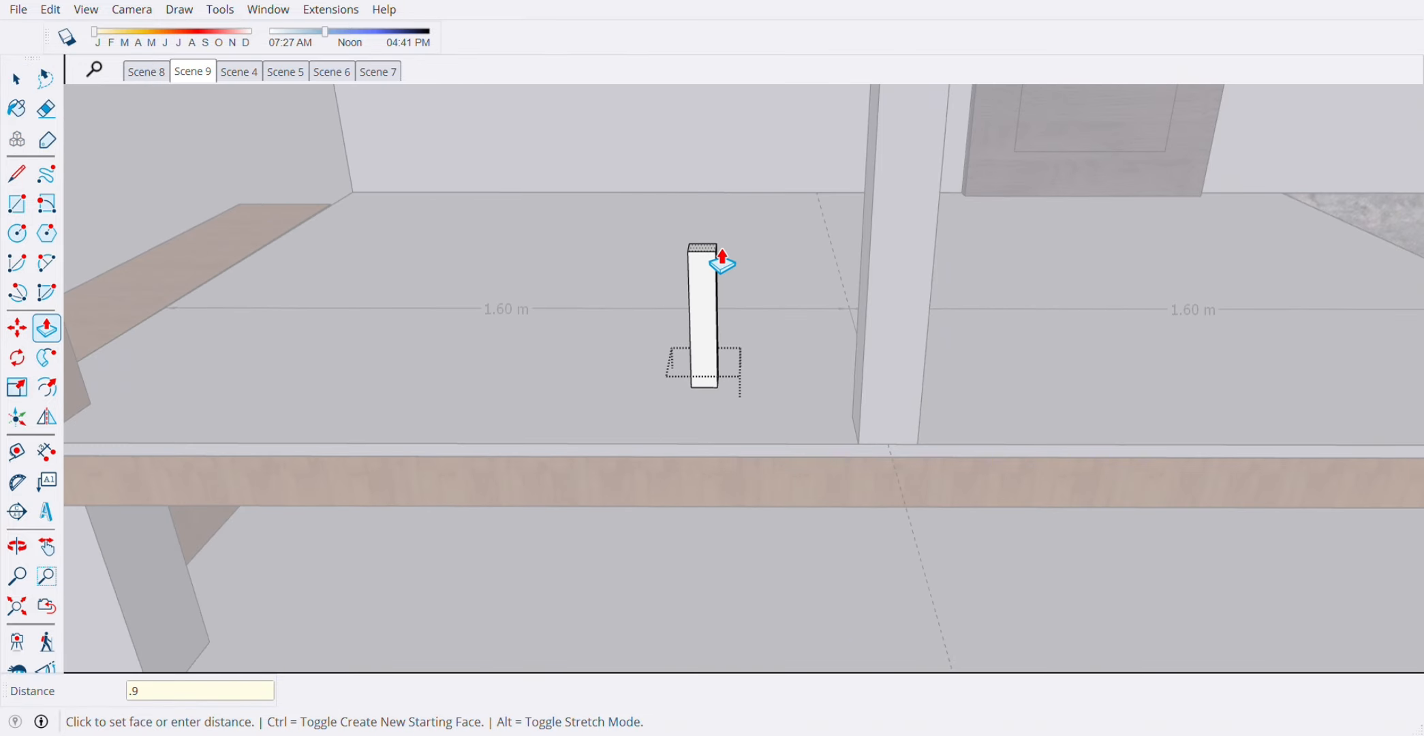
pyautogui.write('.9')
pyautogui.press('Return')
pyautogui.press('space')
pyautogui.scroll(-5, 738, 356)
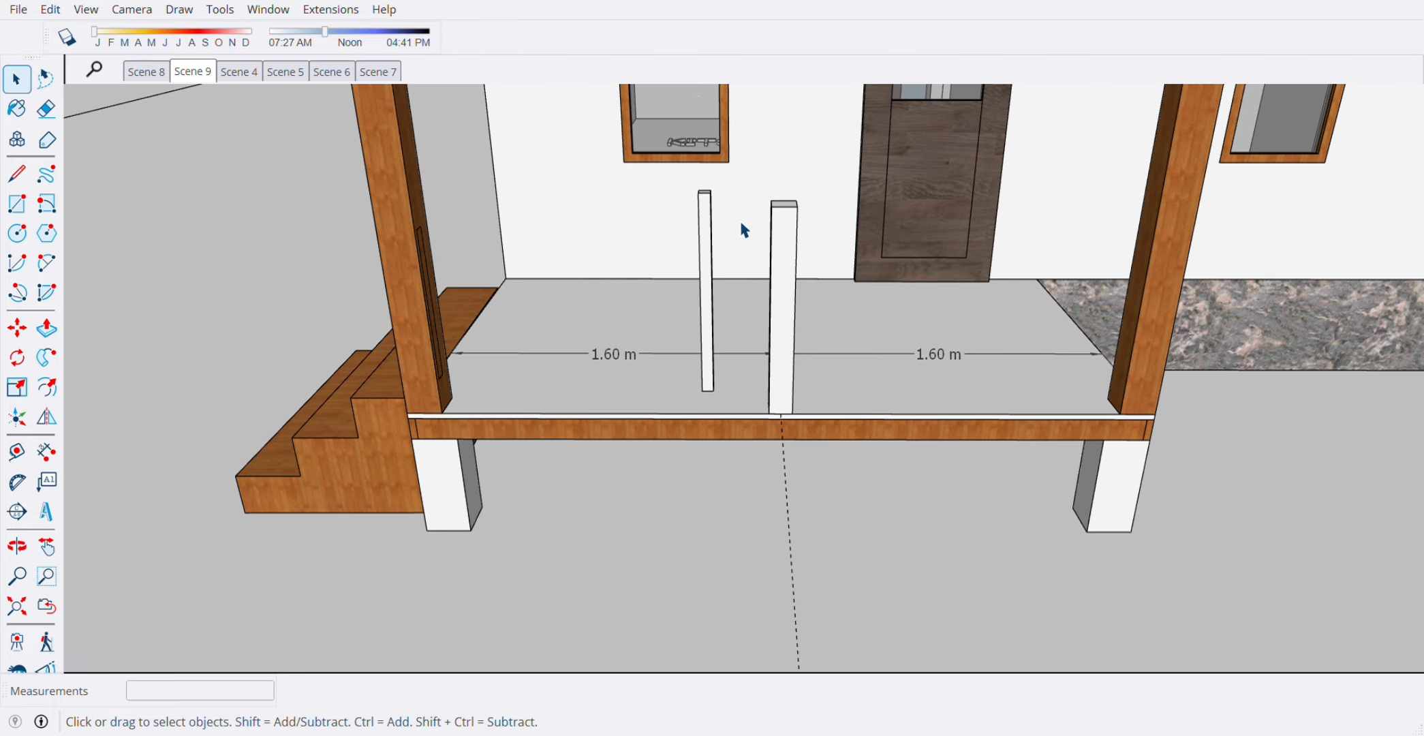
# - Move the thin bar by its top corner to the middle post's top corner
pyautogui.scroll(2, 744, 231)
pyautogui.click(704, 204)
pyautogui.scroll(2, 705, 205)
pyautogui.press('m')
pyautogui.click(722, 204)
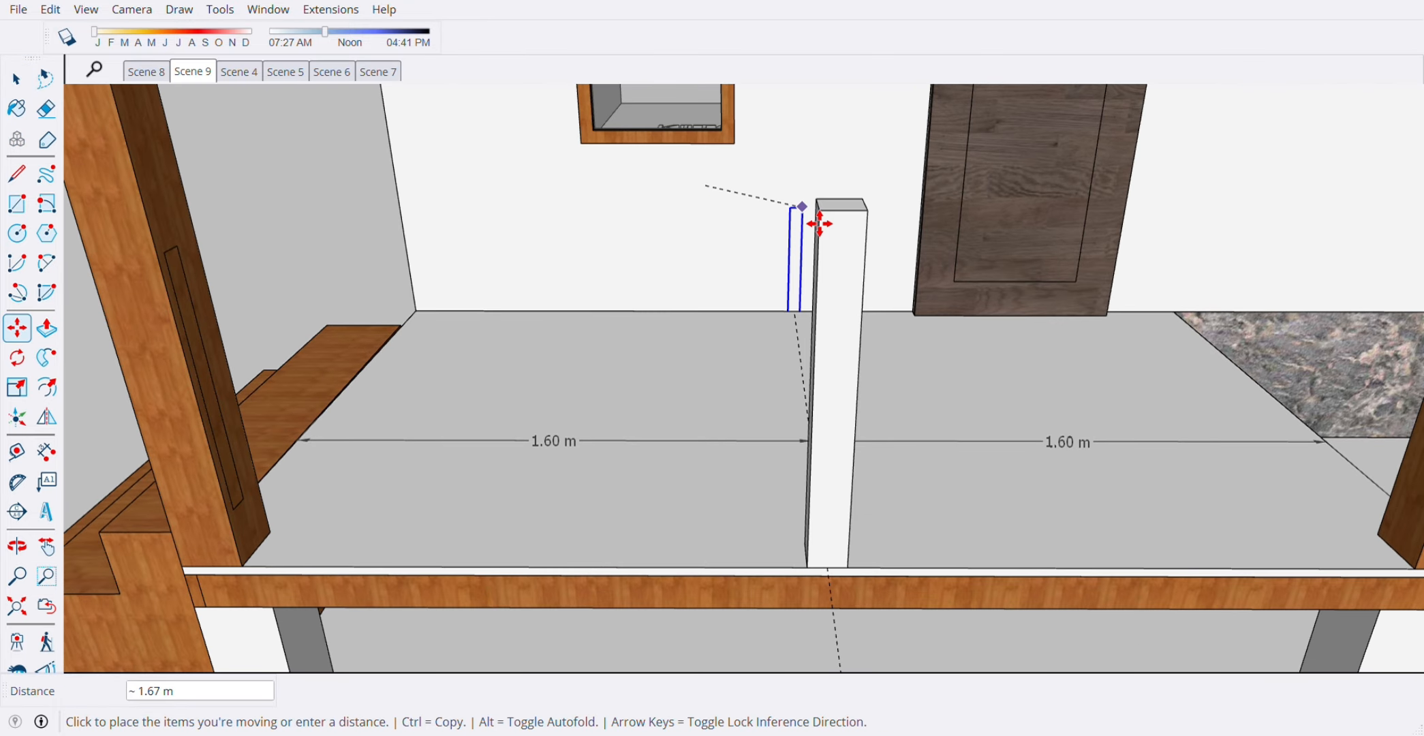
pyautogui.click(820, 224)
# - Rotate the thin bar about the post's top corner until it lies horizontal, pointing towards the stair-side porch column
pyautogui.scroll(1, 832, 225)
pyautogui.press('q')
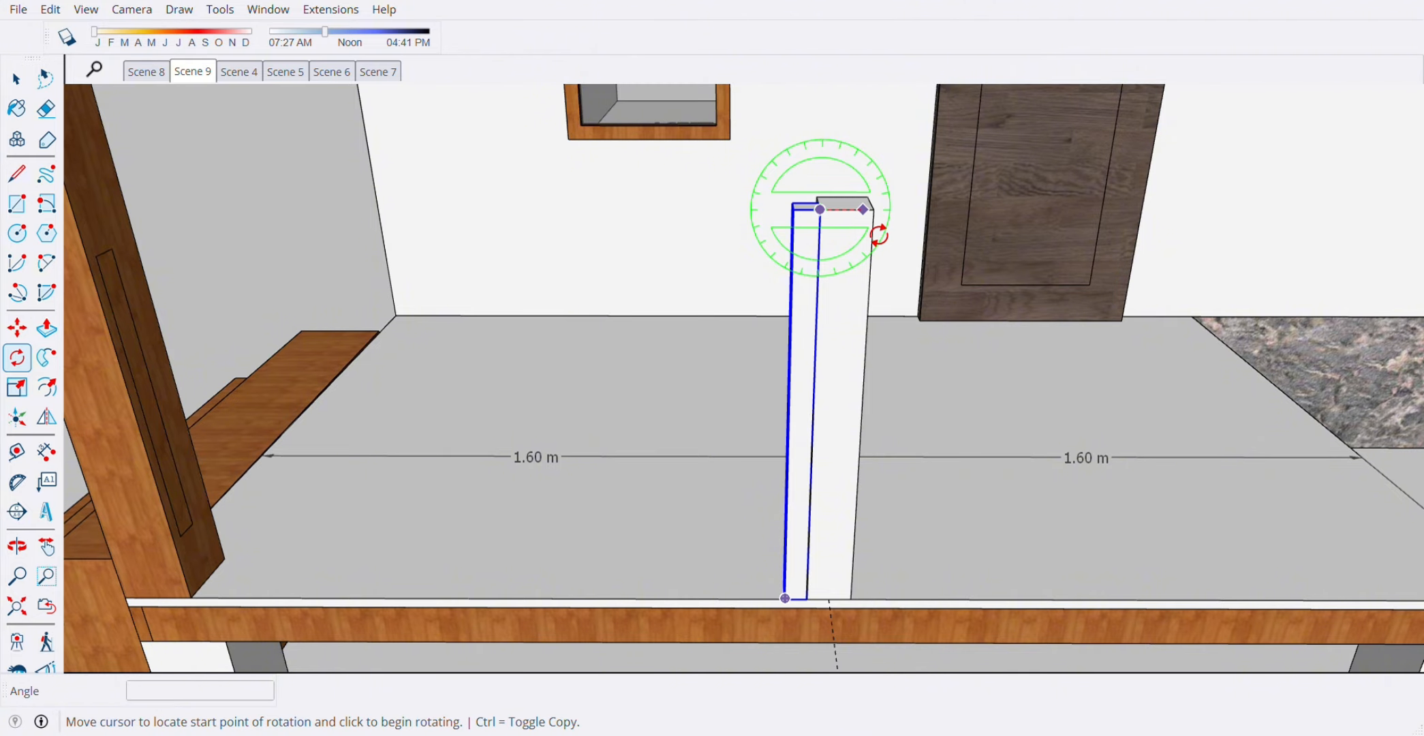
pyautogui.click(879, 235)
pyautogui.click(860, 269)
pyautogui.scroll(2, 843, 229)
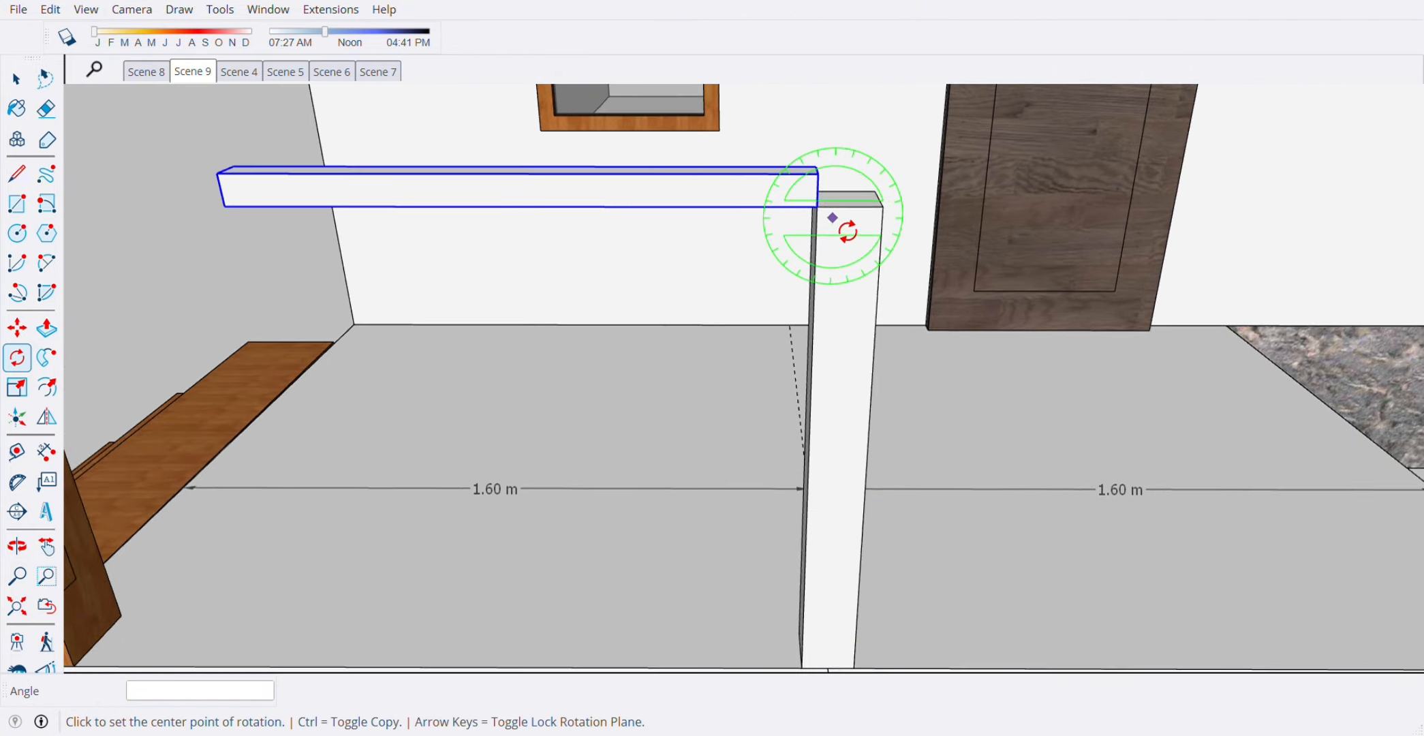
# - Move the horizontal rail so the midpoint of its end's top edge meets the midpoint of the post's top edge
pyautogui.moveTo(842, 229); pyautogui.dragTo(896, 257, button='middle')
pyautogui.press('m')
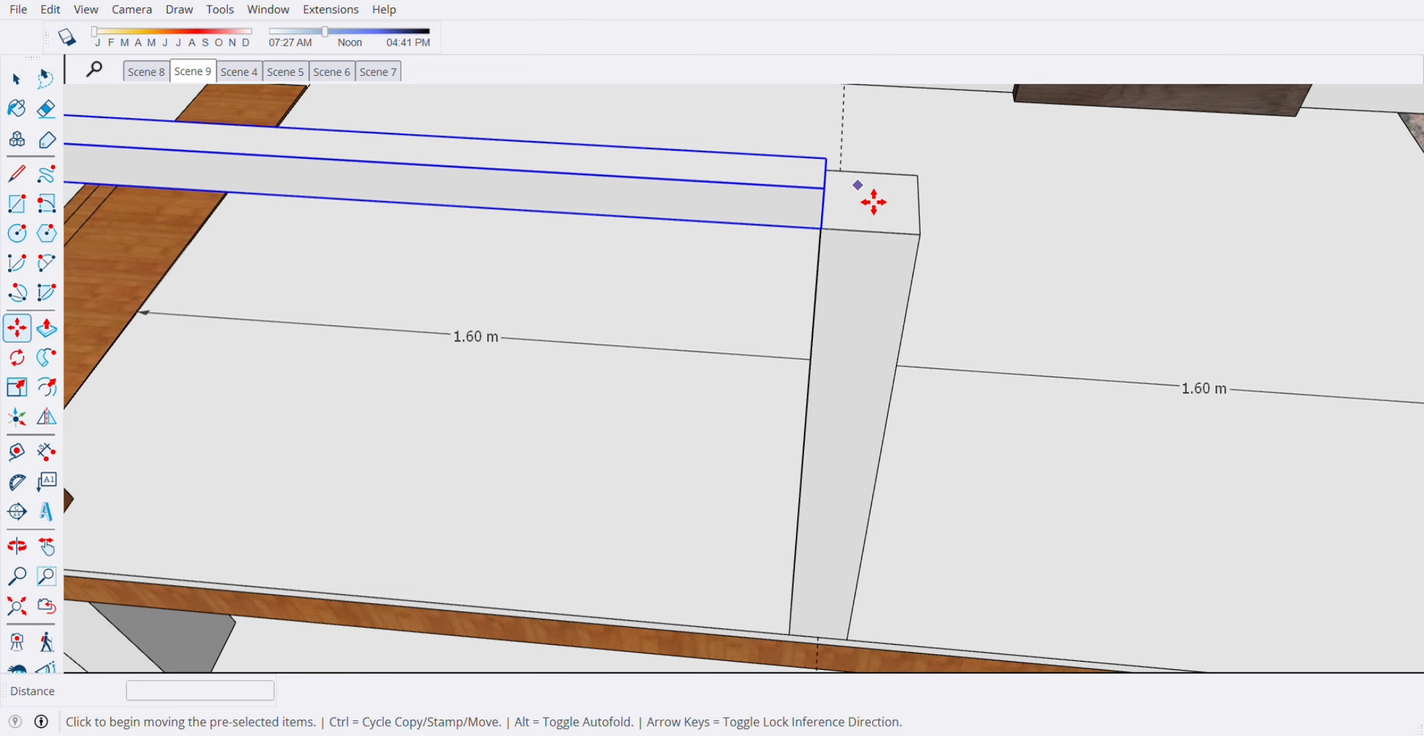
pyautogui.moveTo(874, 201); pyautogui.dragTo(756, 318, button='middle')
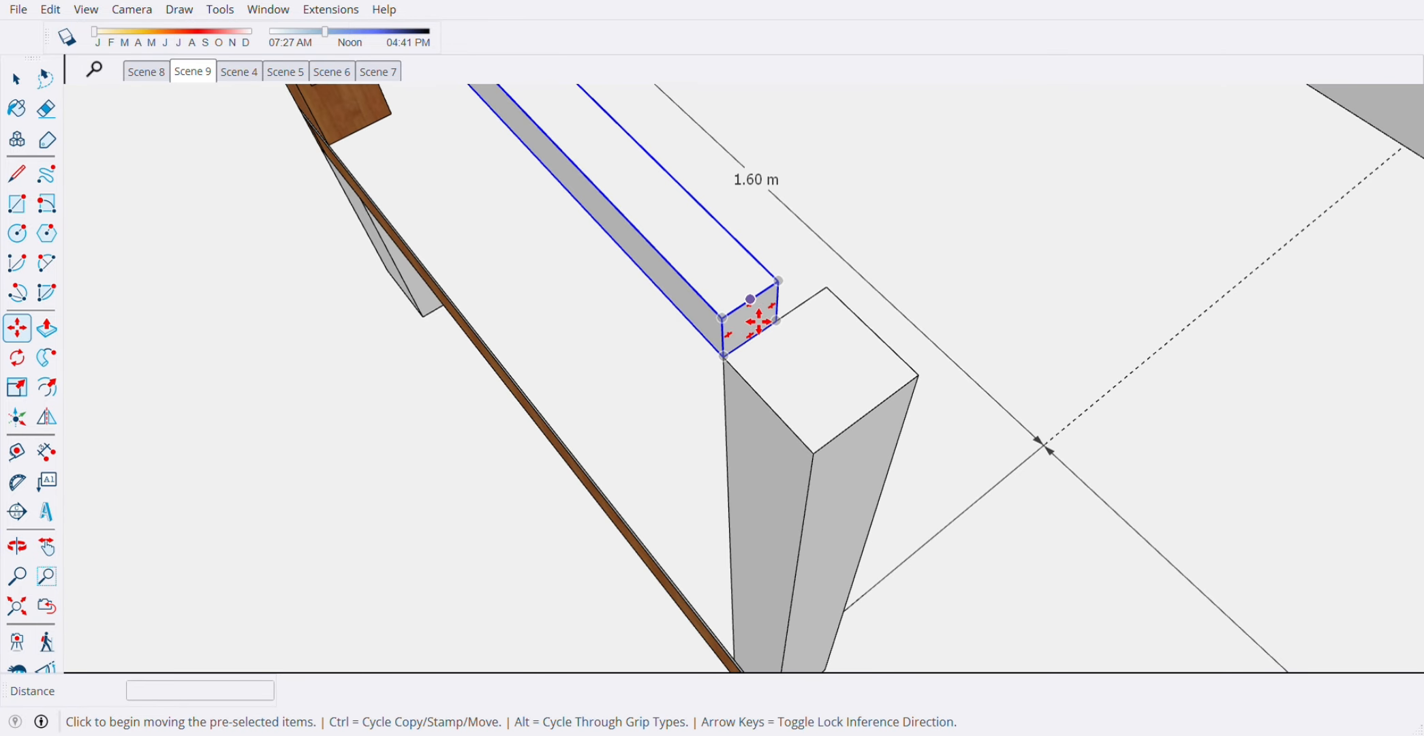
pyautogui.click(756, 318)
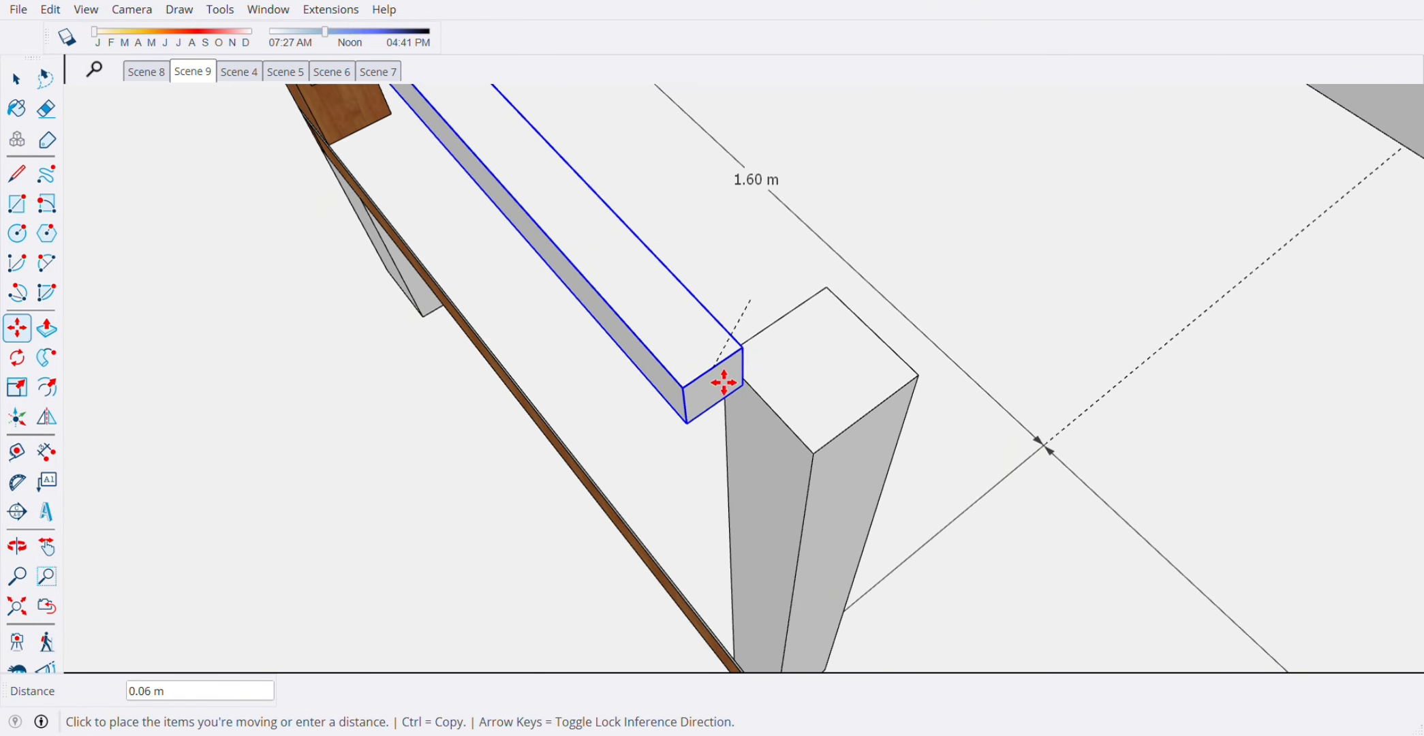
pyautogui.moveTo(725, 384); pyautogui.dragTo(798, 412, button='middle')
pyautogui.click(755, 368)
# - Lower the rail 0.05 m below the top of the middle post
pyautogui.click(794, 421)
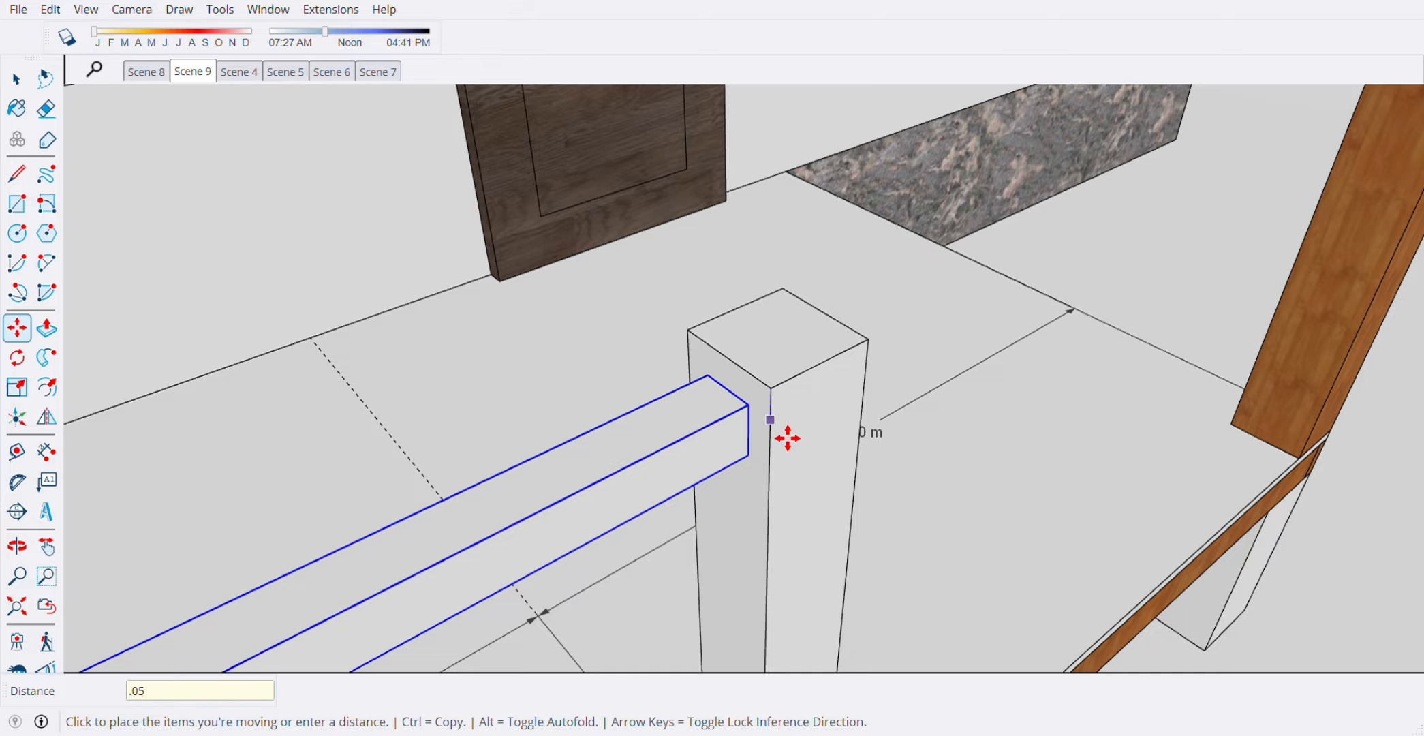
pyautogui.press('Return')
pyautogui.press('space')
pyautogui.scroll(-5, 743, 378)
# - Open the rail's group and extend its free end to the stair-side porch column
pyautogui.moveTo(743, 378); pyautogui.dragTo(501, 320, button='middle')
pyautogui.press('space')
pyautogui.scroll(3, 604, 422)
pyautogui.doubleClick(453, 327)
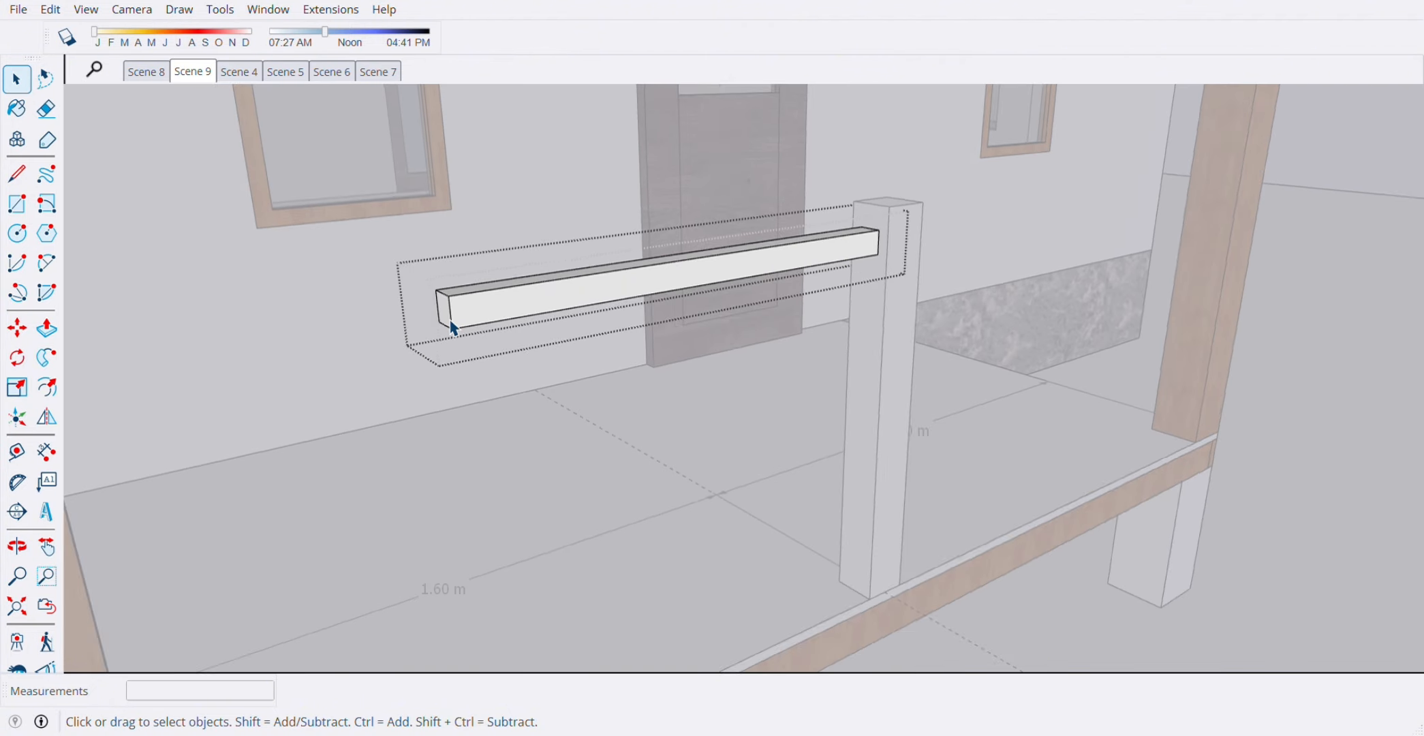
pyautogui.scroll(1, 453, 327)
pyautogui.click(457, 317)
pyautogui.press('p')
pyautogui.scroll(-2, 436, 313)
pyautogui.moveTo(413, 308); pyautogui.dragTo(461, 408, button='middle')
pyautogui.click(283, 320)
pyautogui.press('space')
pyautogui.click(931, 534)
# - Copy the top rail straight down along the middle post to make a bottom rail above the porch floor
pyautogui.scroll(-3, 931, 534)
pyautogui.moveTo(852, 535); pyautogui.dragTo(839, 388, button='middle')
pyautogui.scroll(4, 716, 389)
pyautogui.click(736, 369)
pyautogui.press('m')
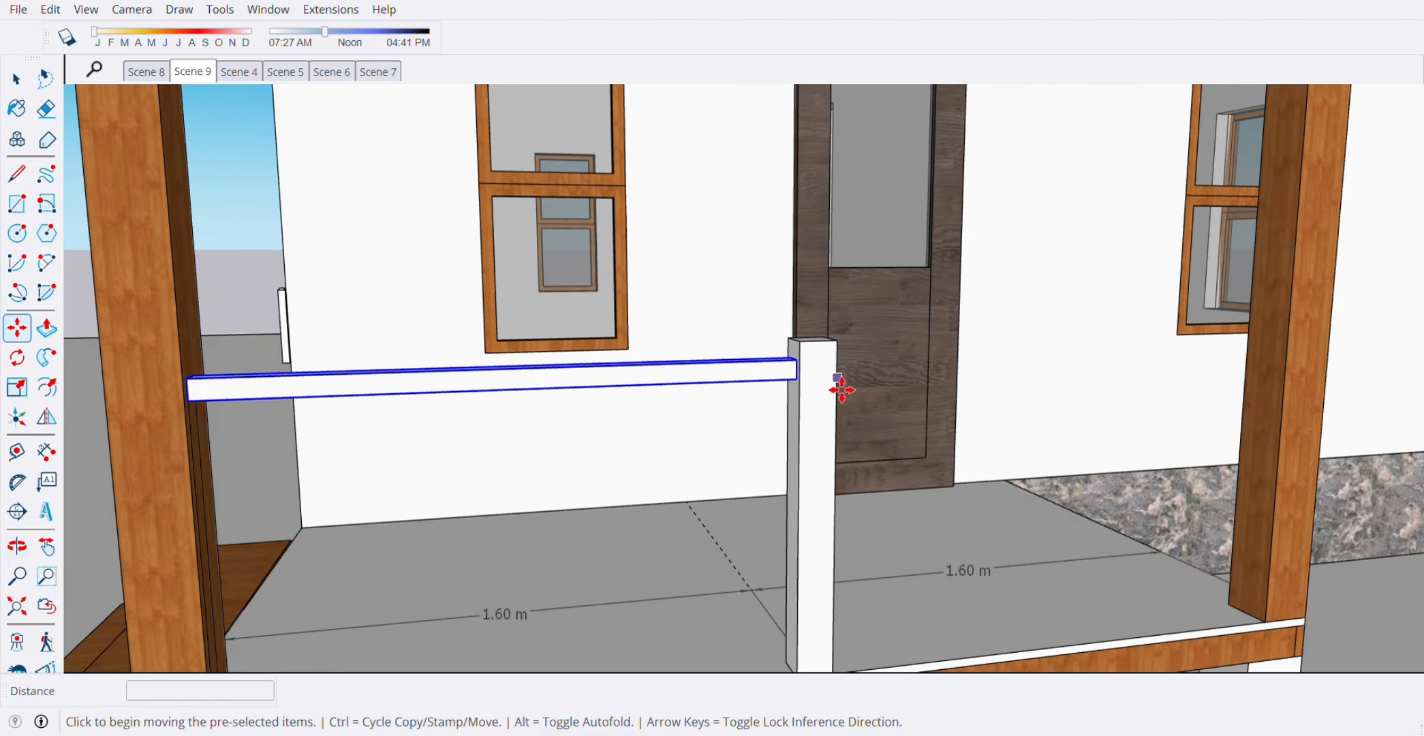
pyautogui.click(815, 358)
pyautogui.press('ctrl')
pyautogui.scroll(-1, 818, 463)
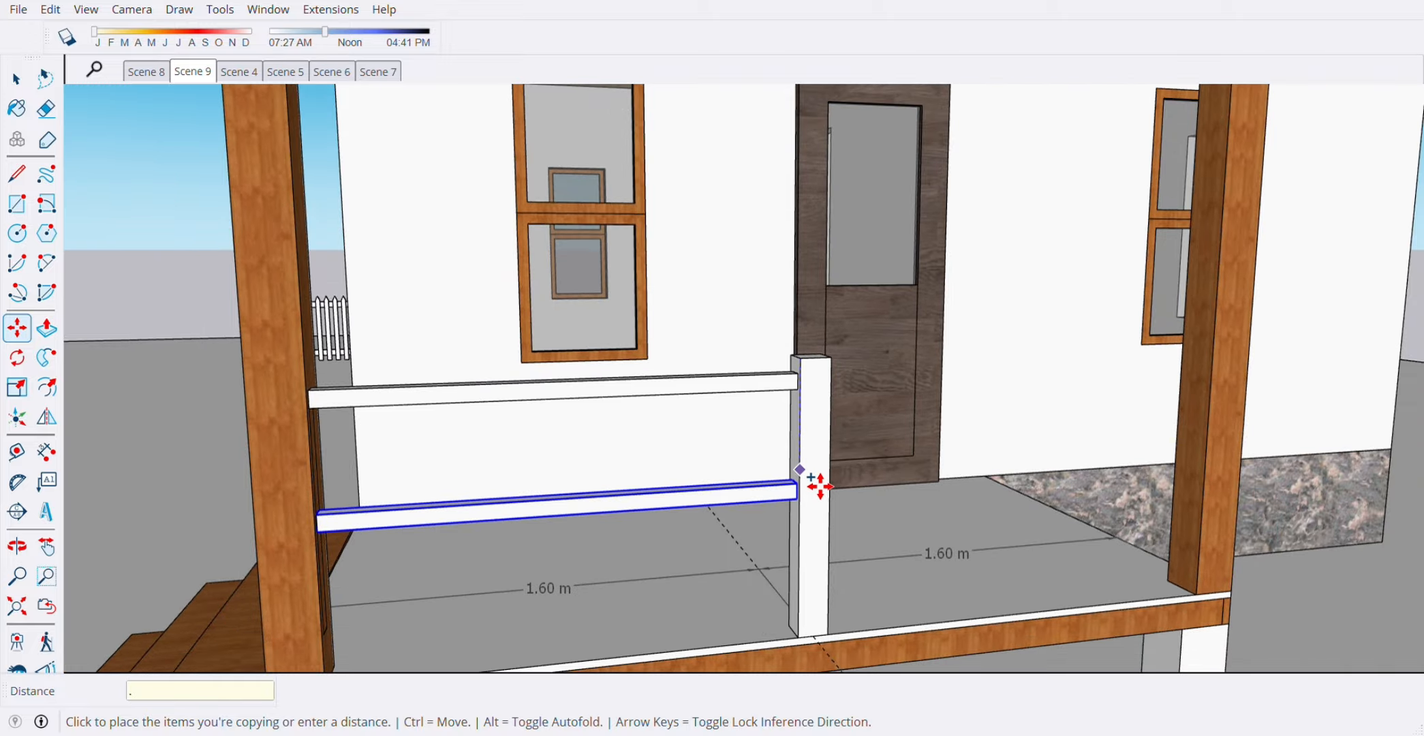
pyautogui.click(818, 486)
pyautogui.scroll(-3, 828, 484)
pyautogui.scroll(6, 779, 530)
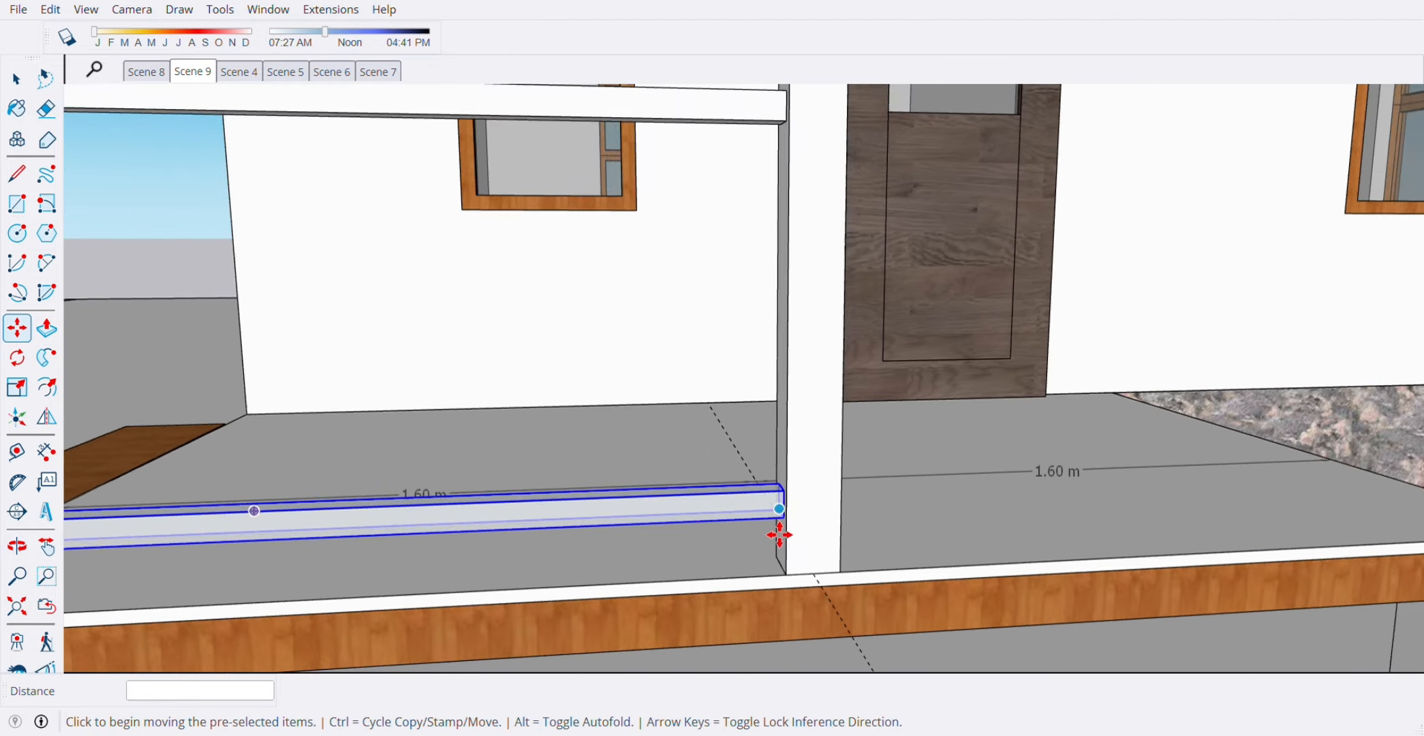
# - Rotate a copy of the bottom rail 90 degrees about its post-side end to make an upright
pyautogui.scroll(1, 779, 535)
pyautogui.press('q')
pyautogui.click(766, 511)
pyautogui.press('ctrl')
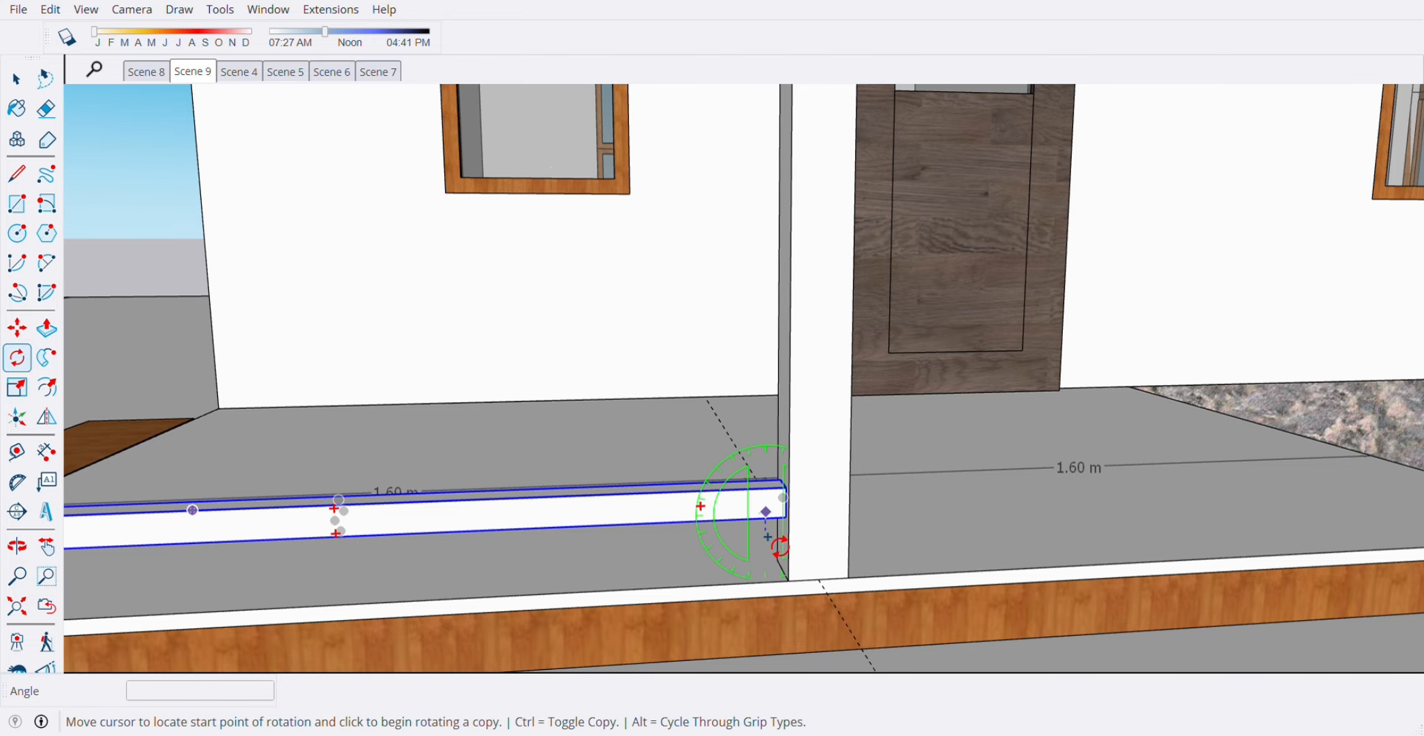
pyautogui.click(769, 536)
pyautogui.write('9')
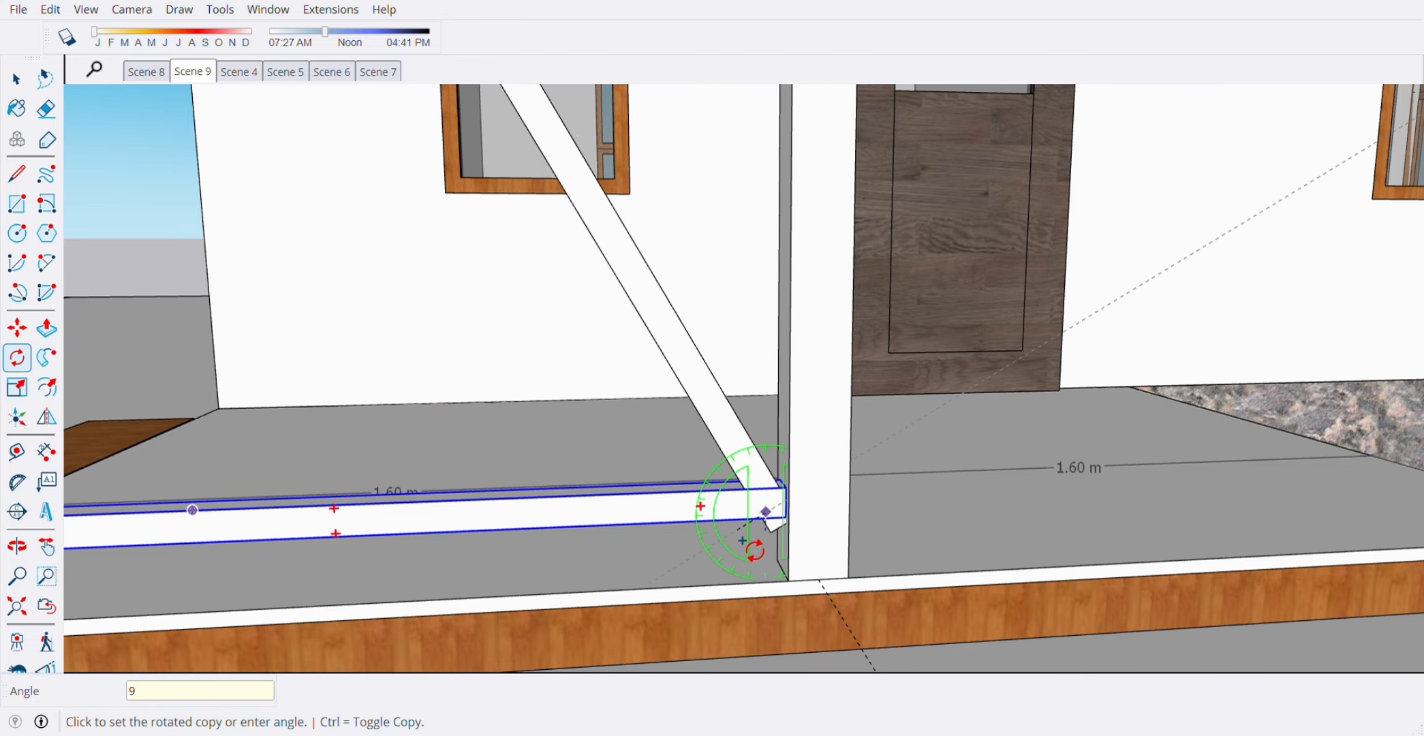
pyautogui.write('0')
pyautogui.press('Return')
# - Move the upright by its lower corner onto the bottom rail's top corner against the middle post
pyautogui.press('m')
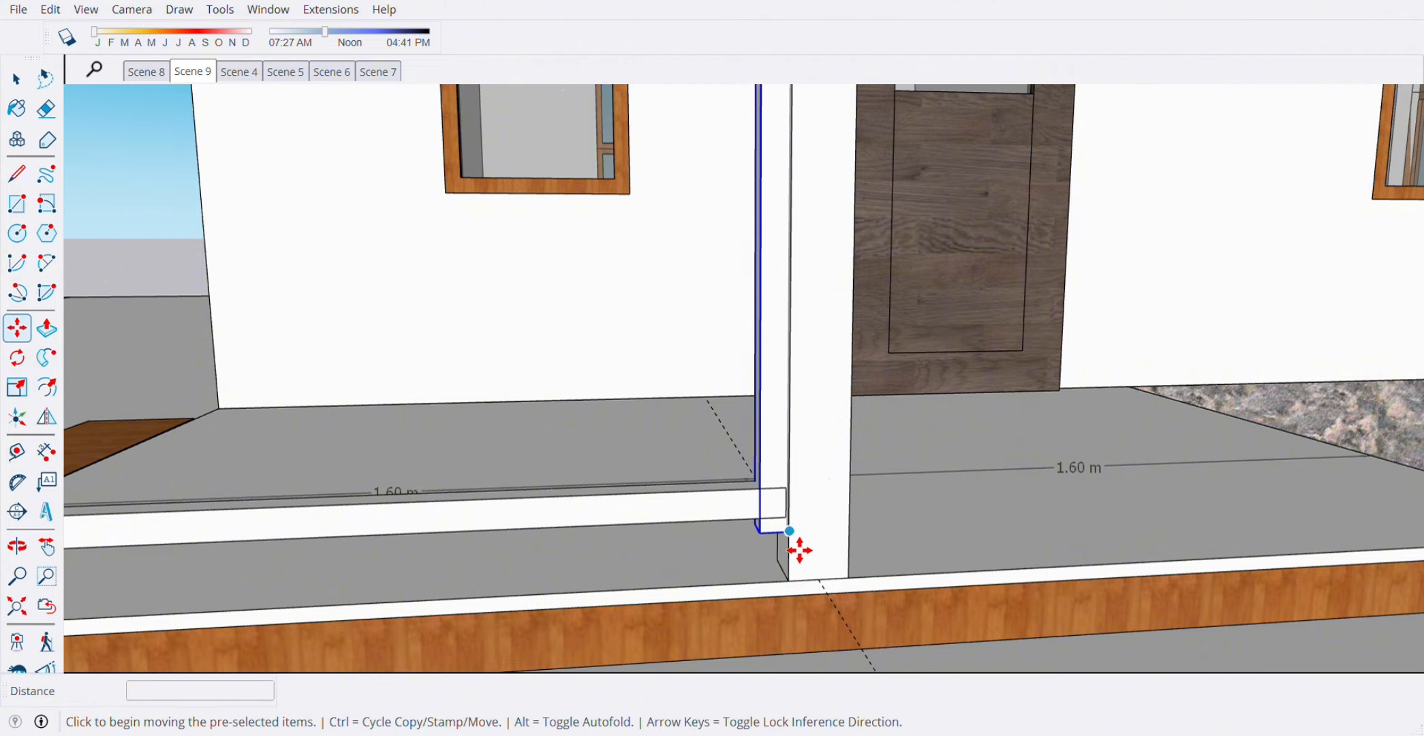
pyautogui.click(795, 542)
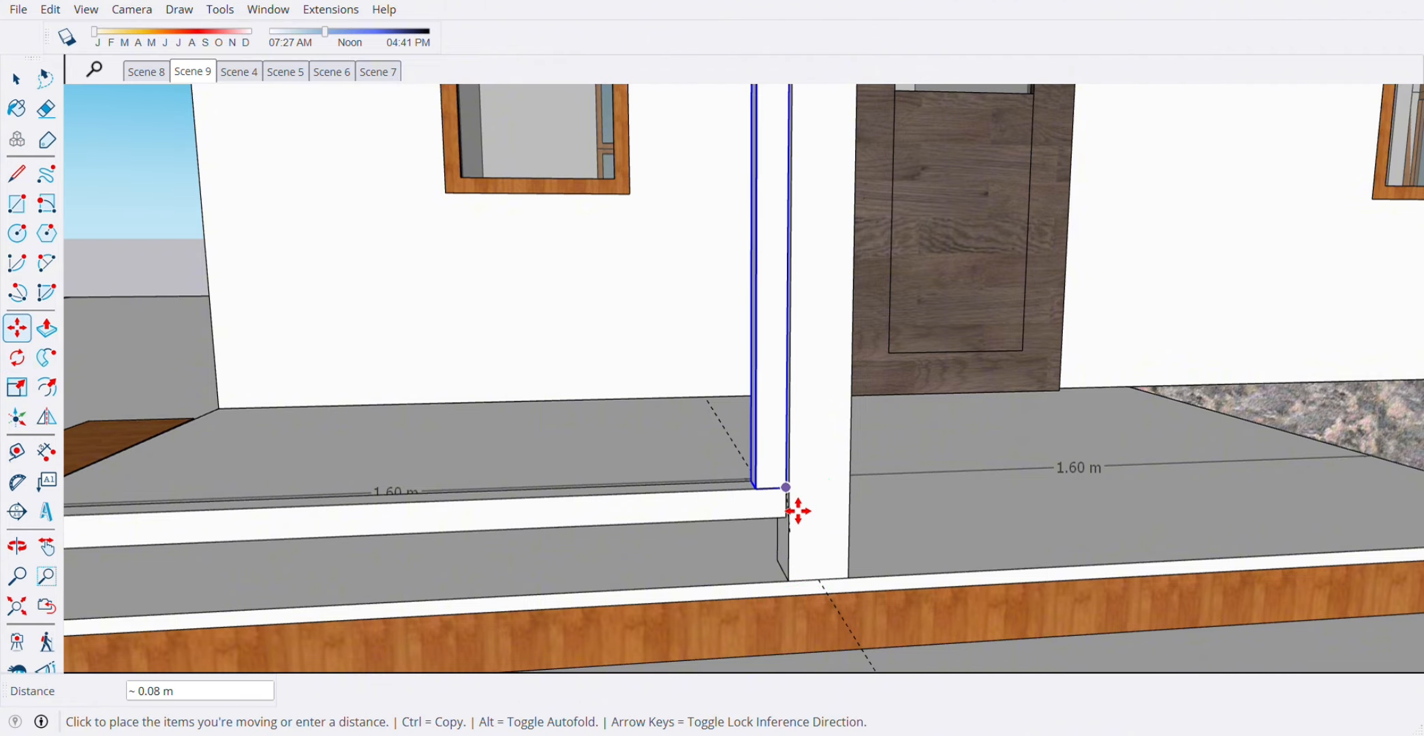
pyautogui.click(797, 511)
pyautogui.scroll(-6, 804, 515)
pyautogui.press('space')
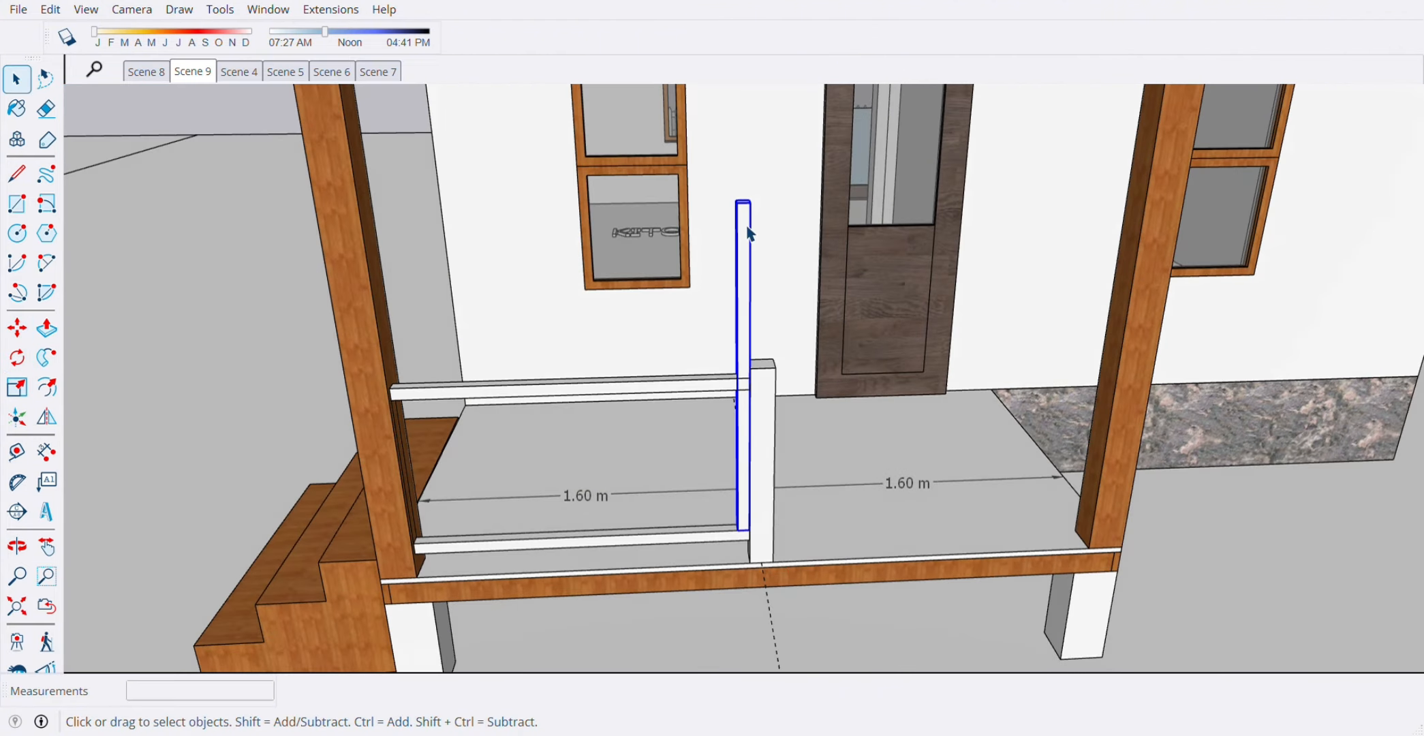
# - Open the upright's group and push its top face down about 0.74 m, to just below the top rail
pyautogui.moveTo(748, 234); pyautogui.dragTo(764, 257, button='middle')
pyautogui.scroll(1, 757, 251)
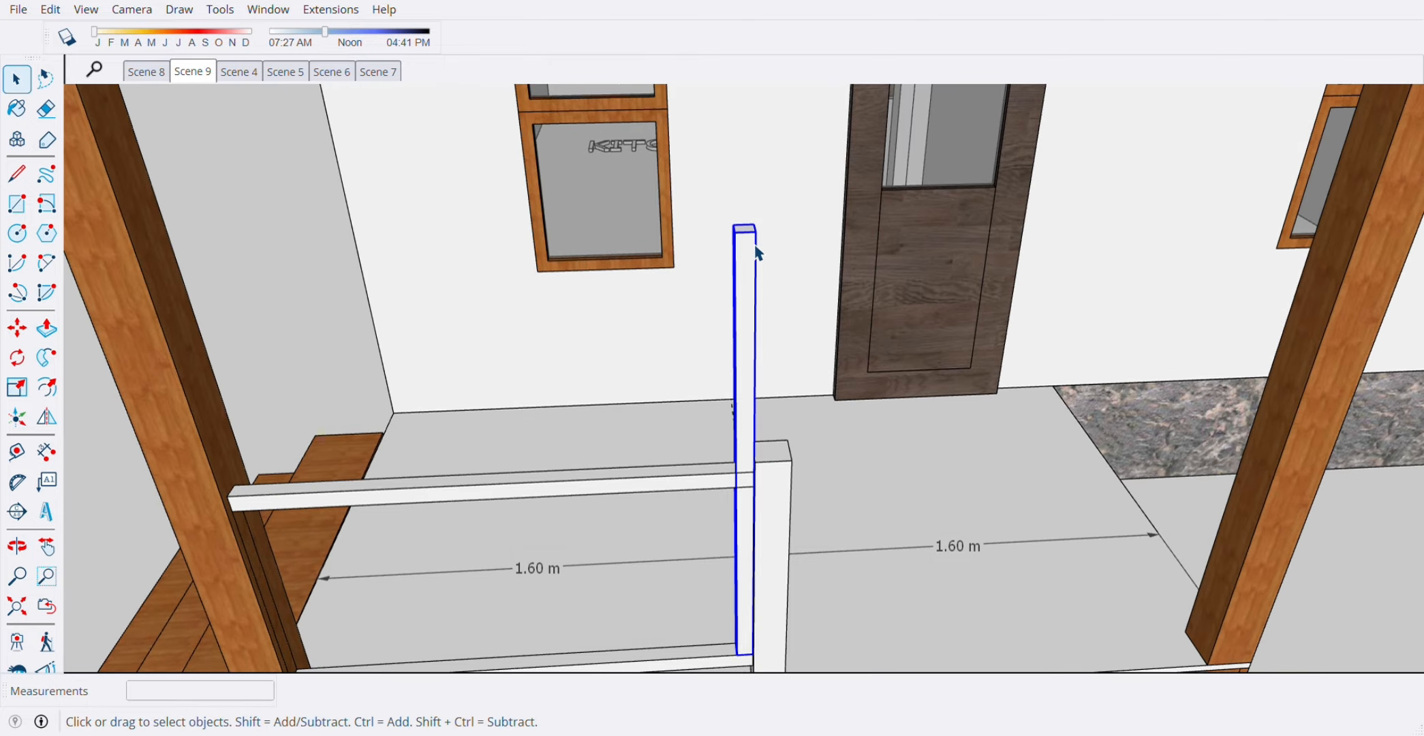
pyautogui.doubleClick(752, 241)
pyautogui.scroll(5, 752, 241)
pyautogui.press('p')
pyautogui.scroll(-3, 758, 249)
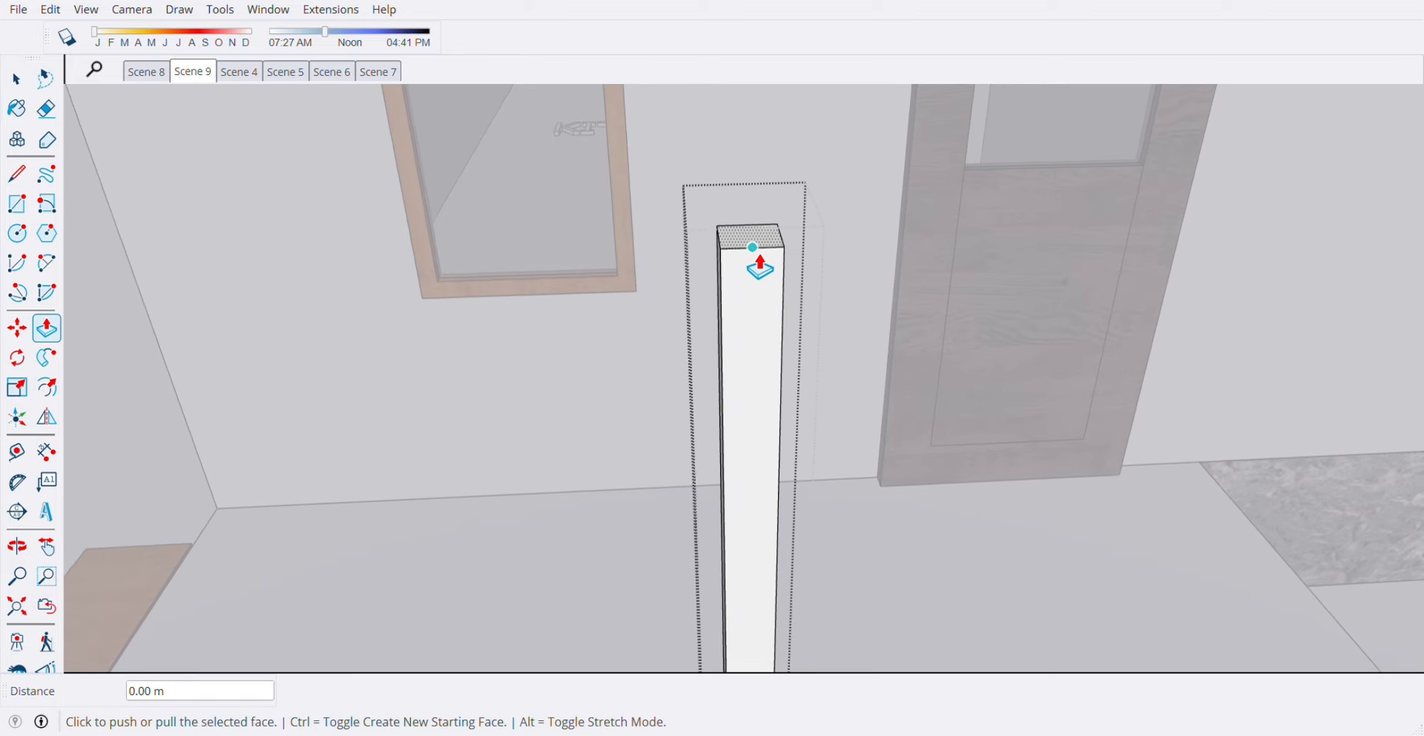
pyautogui.click(757, 256)
pyautogui.scroll(-2, 760, 280)
pyautogui.scroll(-2, 760, 294)
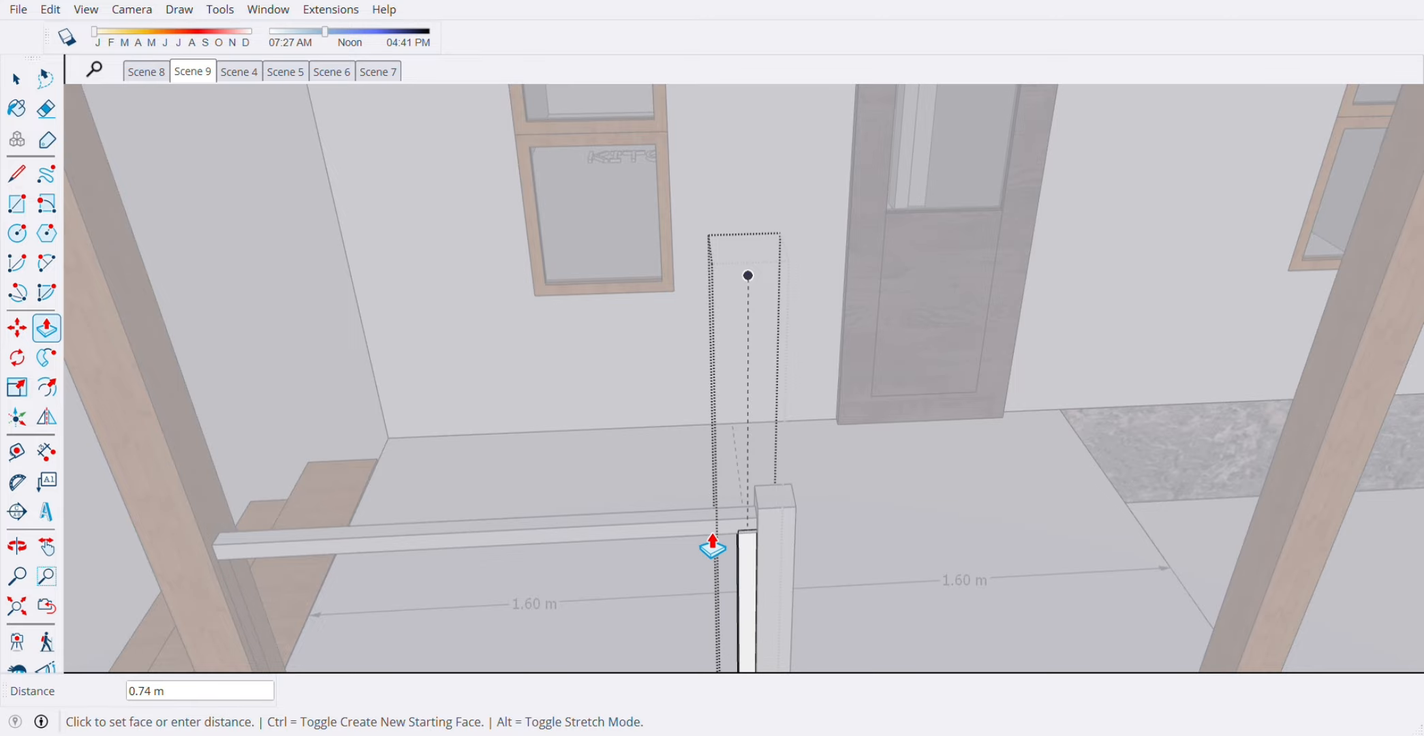
pyautogui.click(707, 542)
# - Extend the upright's top face to the underside of the top rail and close its group
pyautogui.press('space')
pyautogui.moveTo(712, 543); pyautogui.dragTo(840, 476, button='middle')
pyautogui.scroll(5, 818, 487)
pyautogui.scroll(-4, 811, 495)
pyautogui.scroll(5, 840, 476)
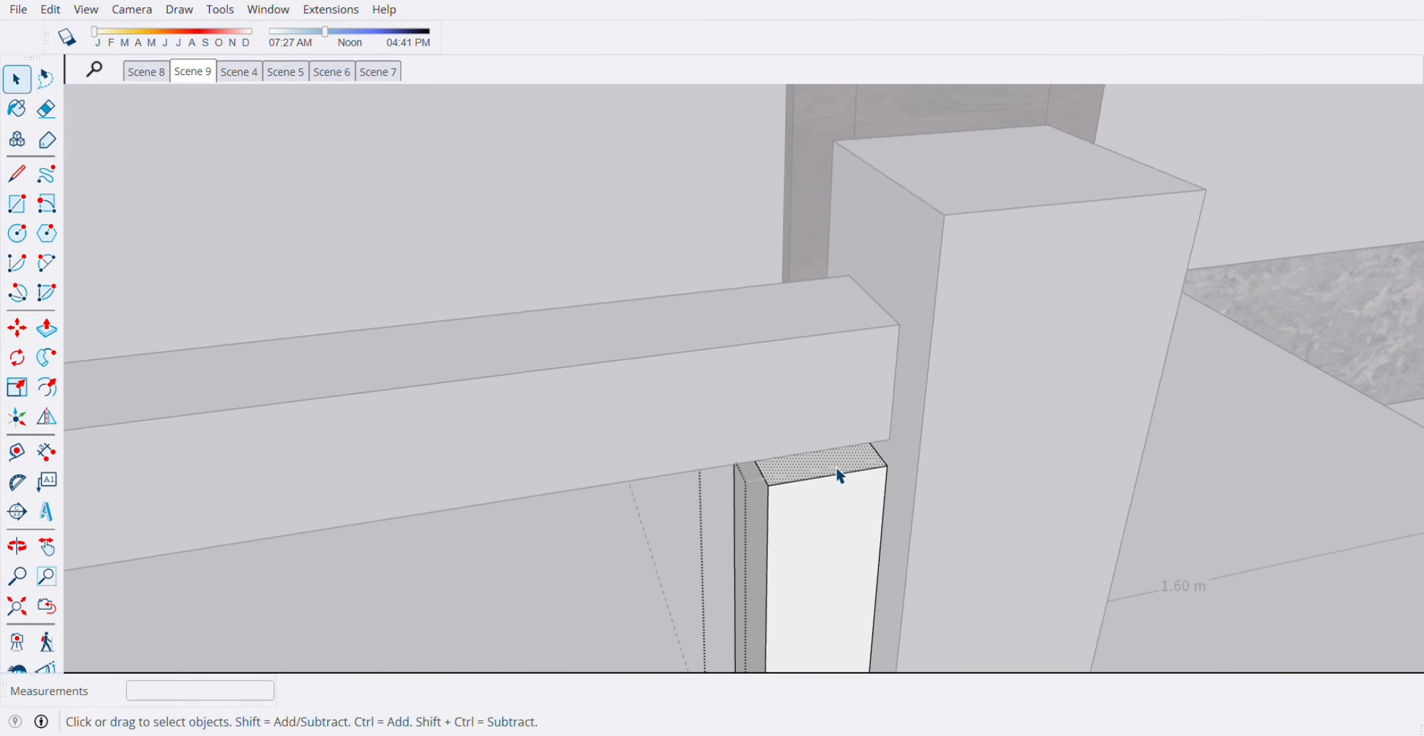
pyautogui.press('p')
pyautogui.click(830, 473)
pyautogui.click(695, 466)
pyautogui.press('space')
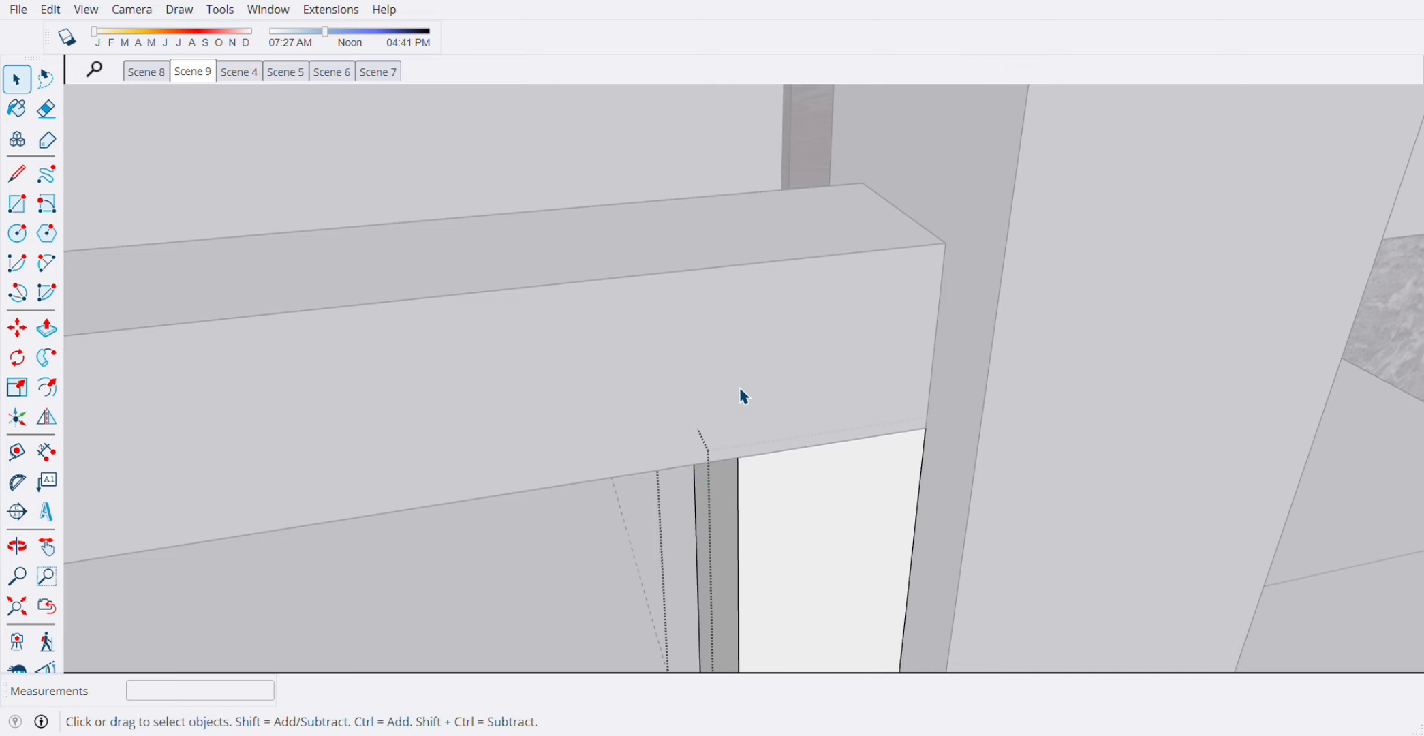
pyautogui.scroll(-4, 746, 395)
pyautogui.scroll(-3, 770, 409)
pyautogui.moveTo(951, 436); pyautogui.dragTo(838, 402, button='middle')
pyautogui.click(992, 289)
pyautogui.scroll(-4, 988, 290)
pyautogui.moveTo(852, 306); pyautogui.dragTo(838, 354, button='middle')
pyautogui.scroll(2, 845, 351)
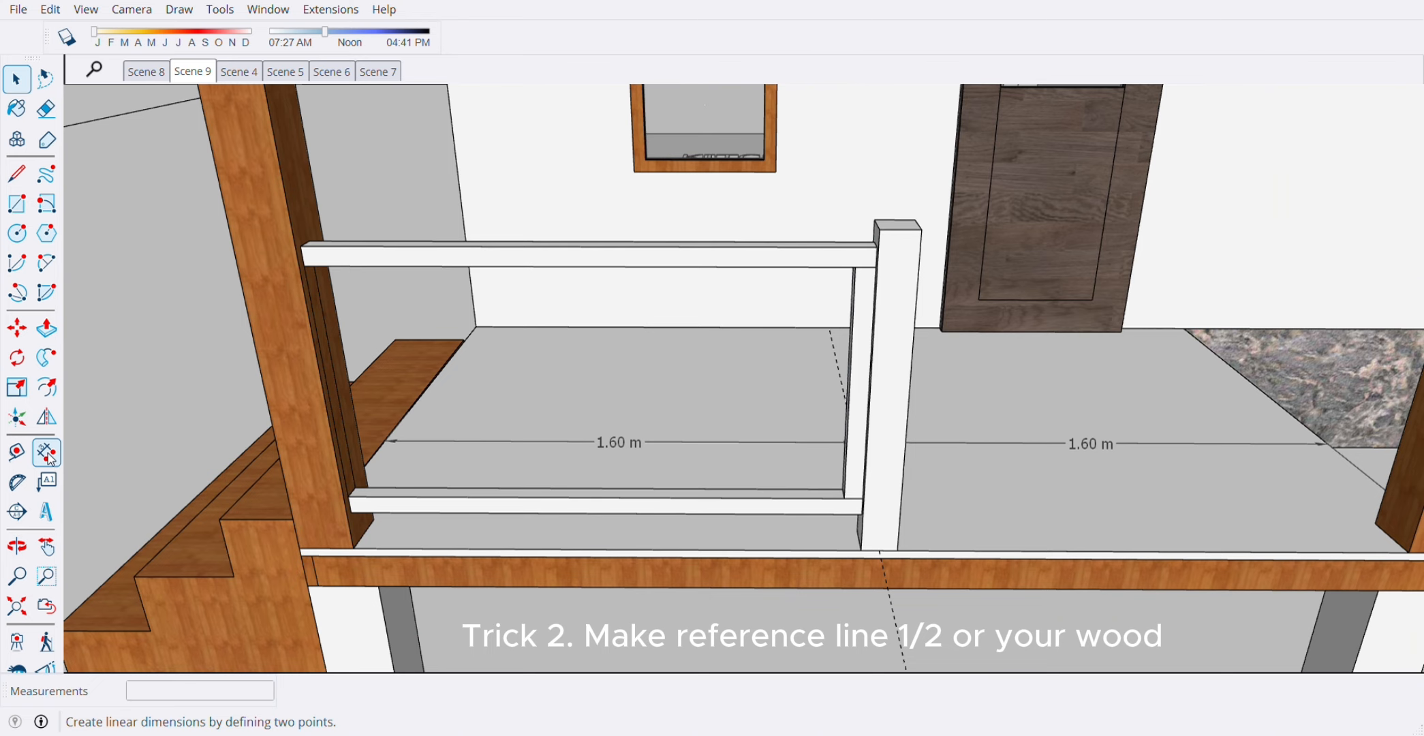
# - Place a vertical guide on the stair-side column, 0.025 m in from its edge facing the railing
pyautogui.click(17, 452)
pyautogui.scroll(5, 361, 548)
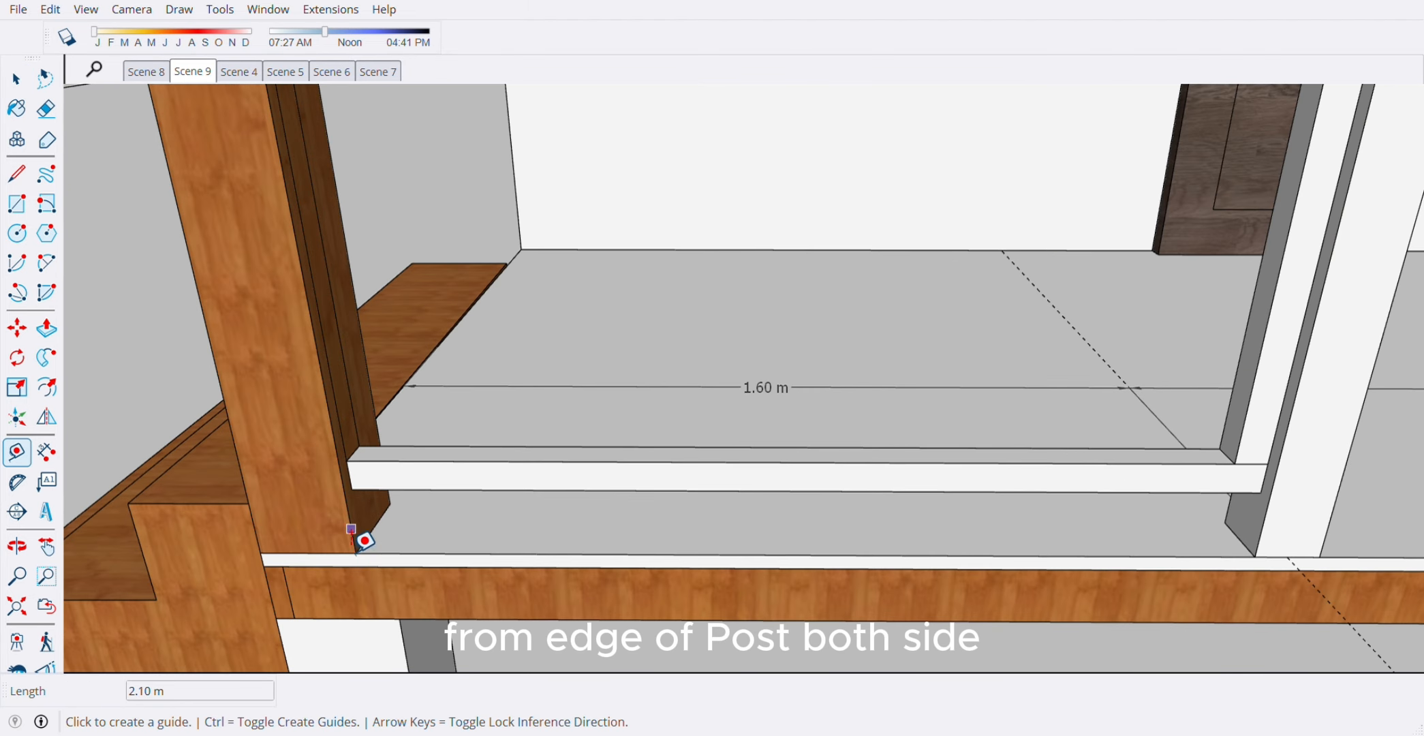
pyautogui.click(349, 450)
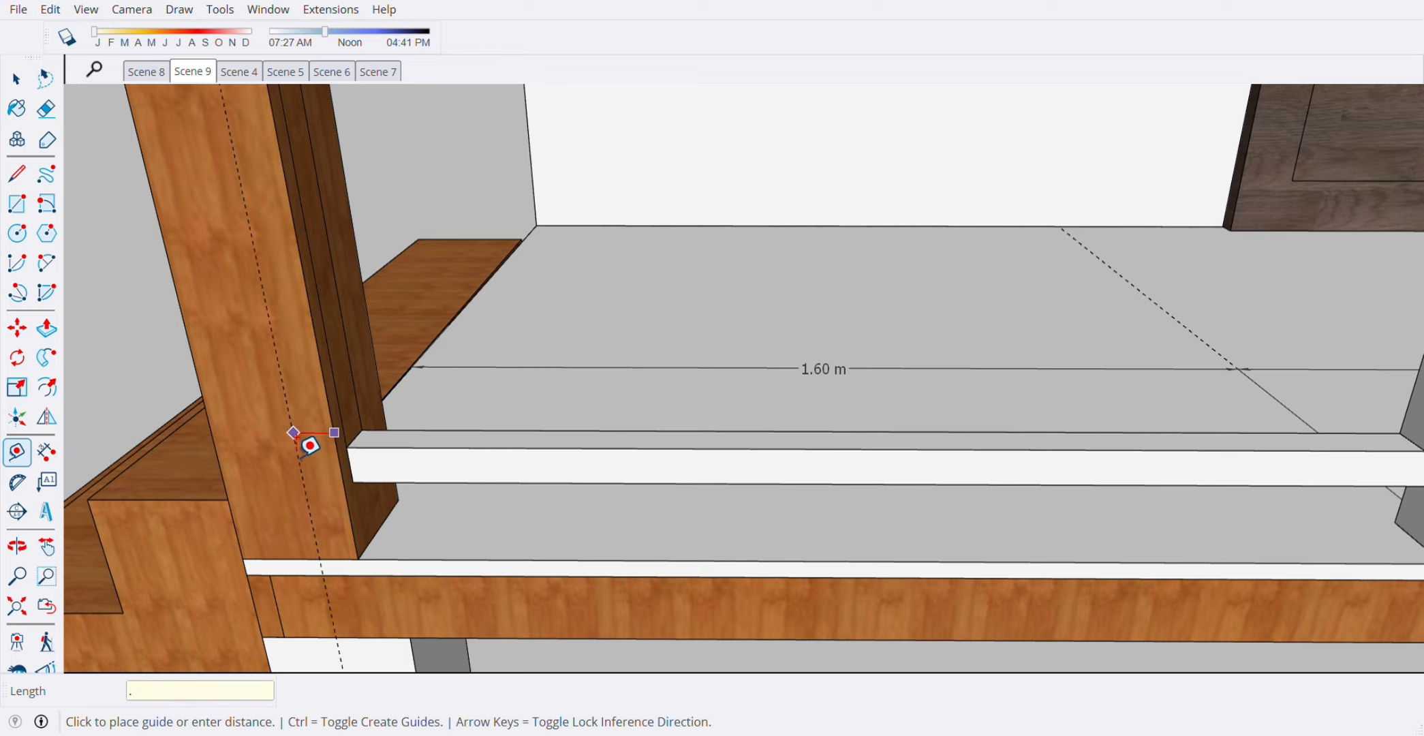
pyautogui.press('Return')
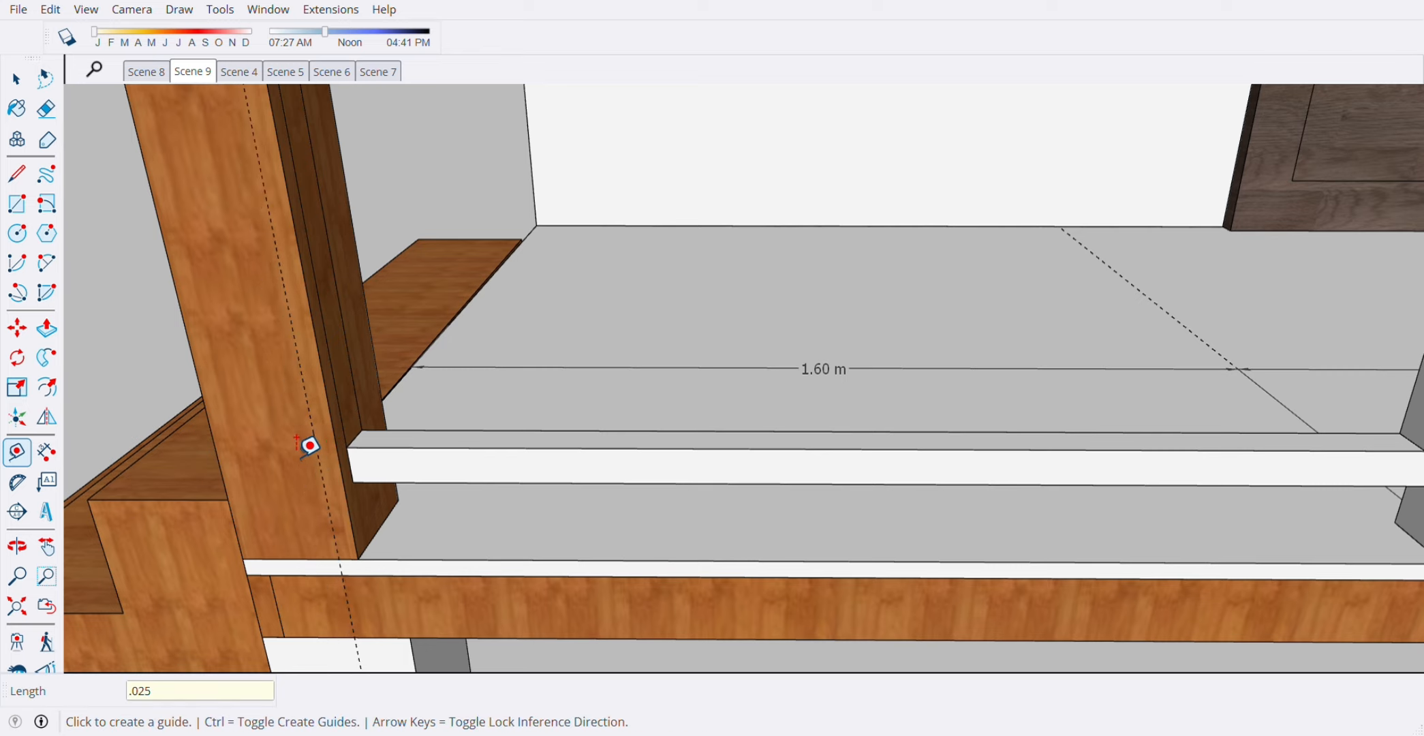
# - Place a vertical guide on the middle post, 0.025 m in from its edge facing the railing
pyautogui.scroll(-4, 311, 449)
pyautogui.scroll(3, 1033, 473)
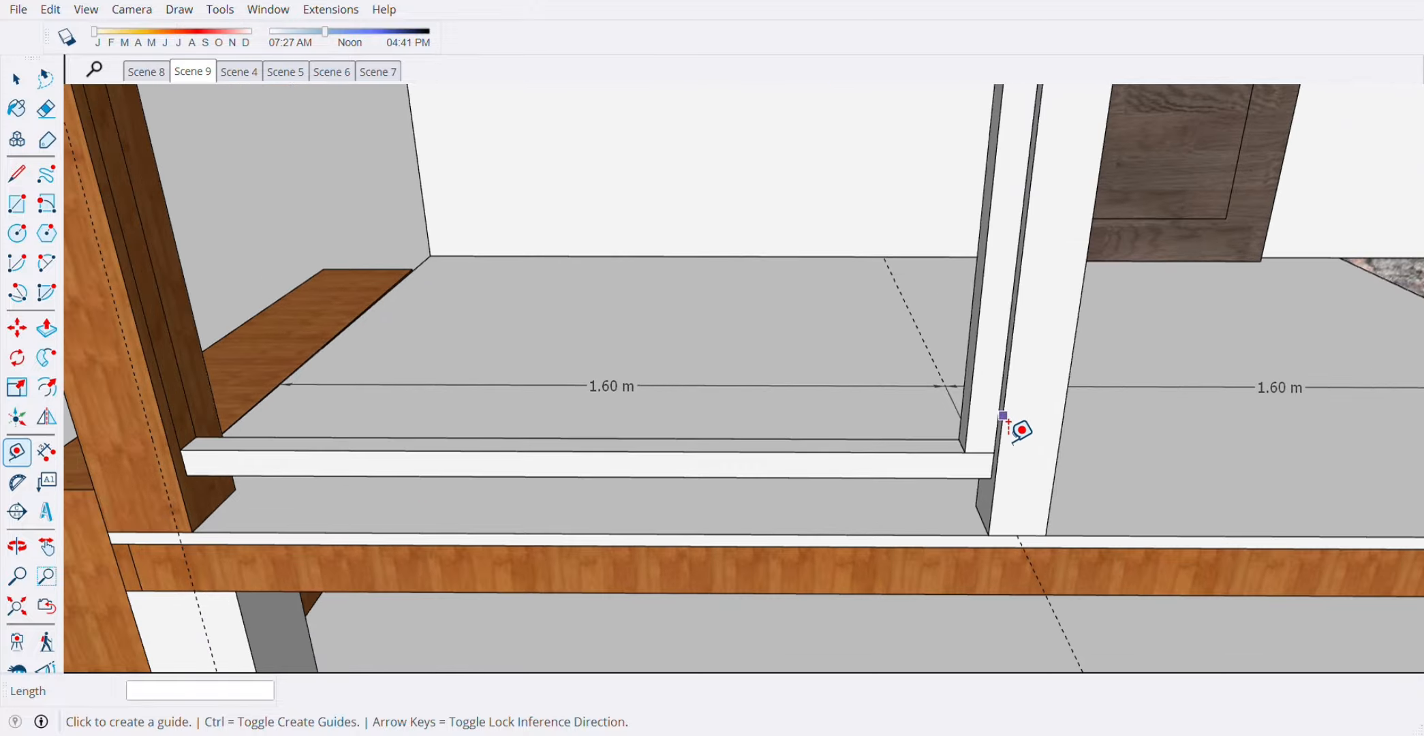
pyautogui.click(1015, 421)
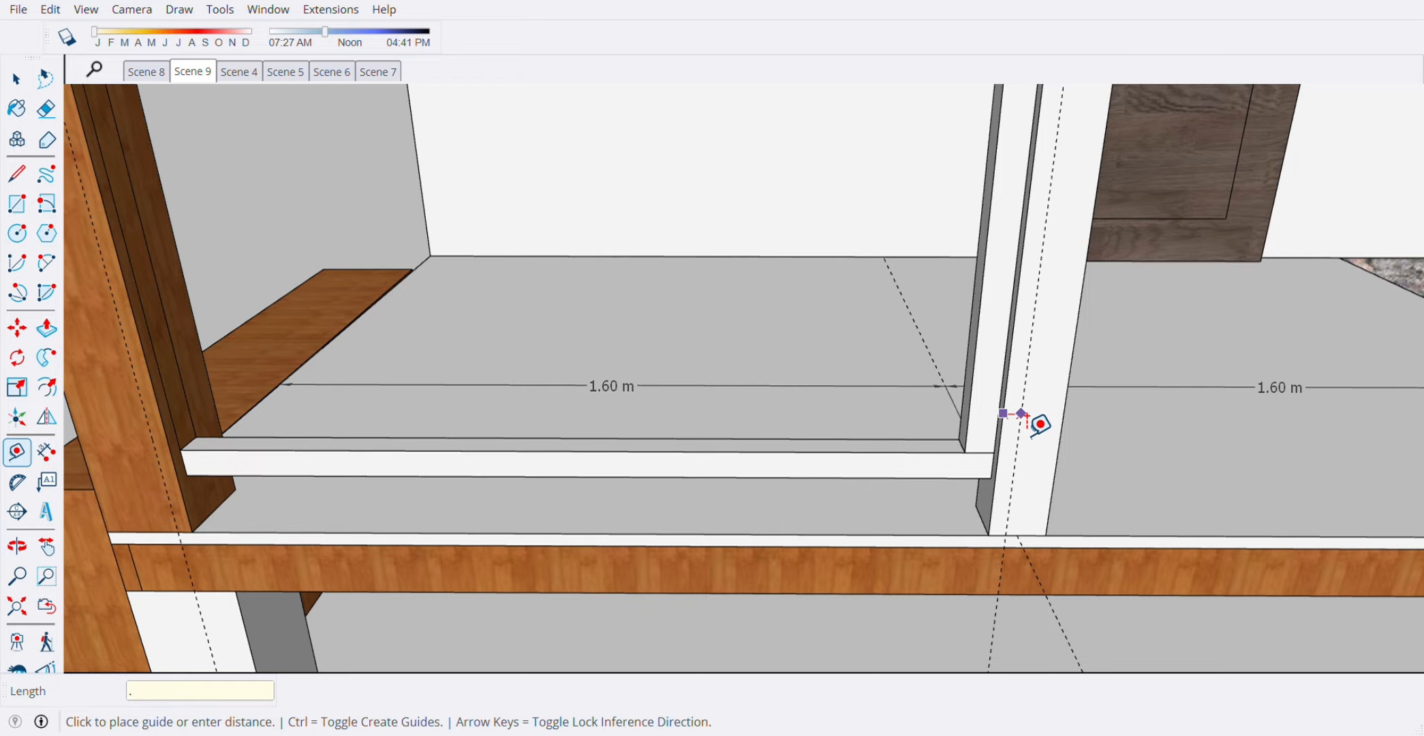
pyautogui.write('.025')
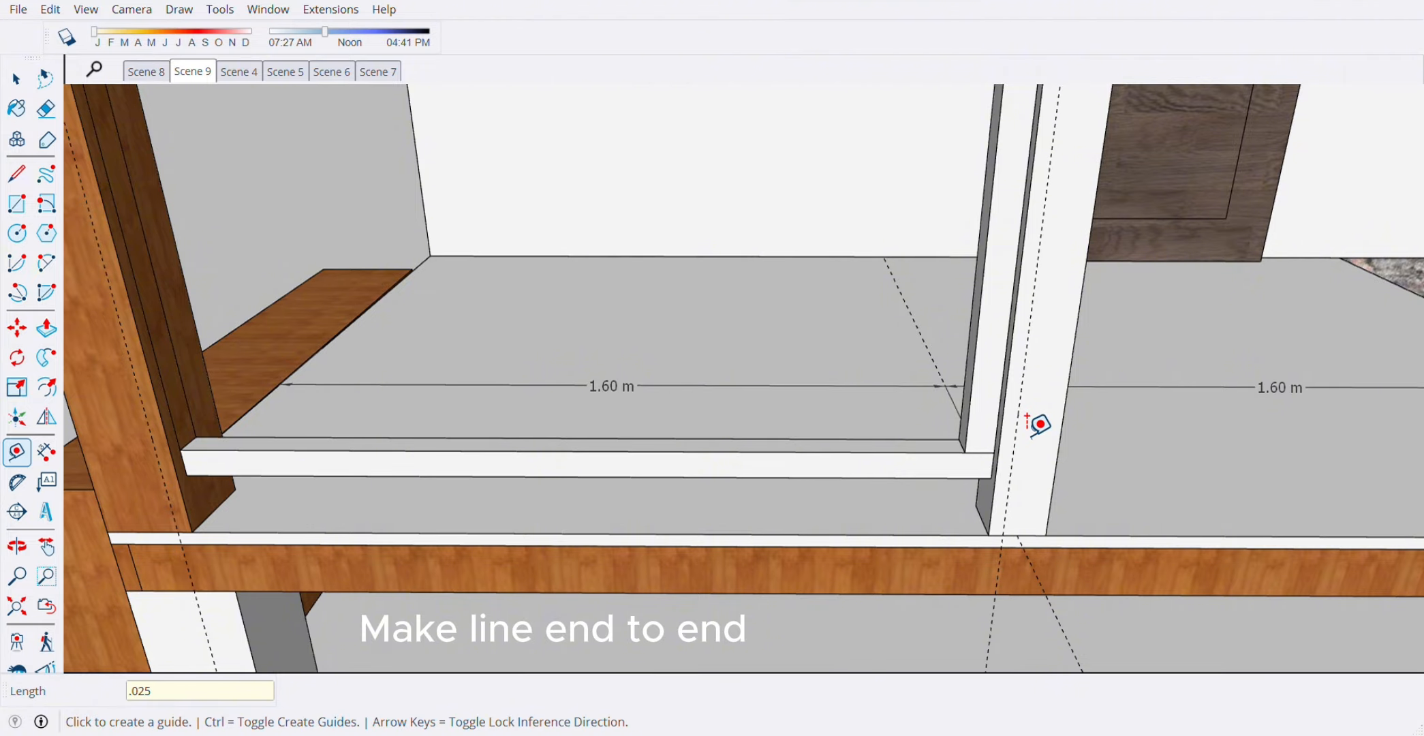
# - Draw a straight line 1.45 m long along the porch floor's front edge between the two guides
pyautogui.moveTo(947, 498); pyautogui.dragTo(944, 528, button='middle')
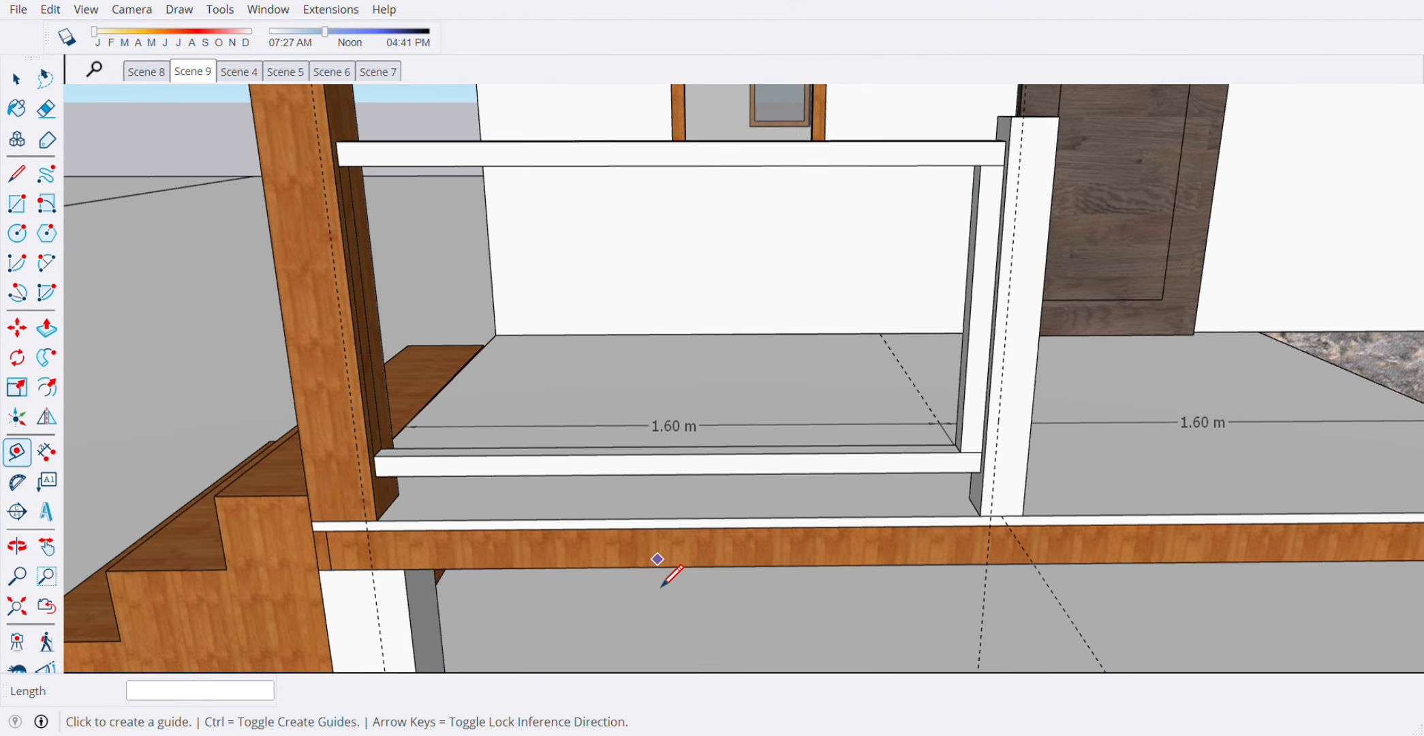
pyautogui.press('l')
pyautogui.scroll(4, 382, 548)
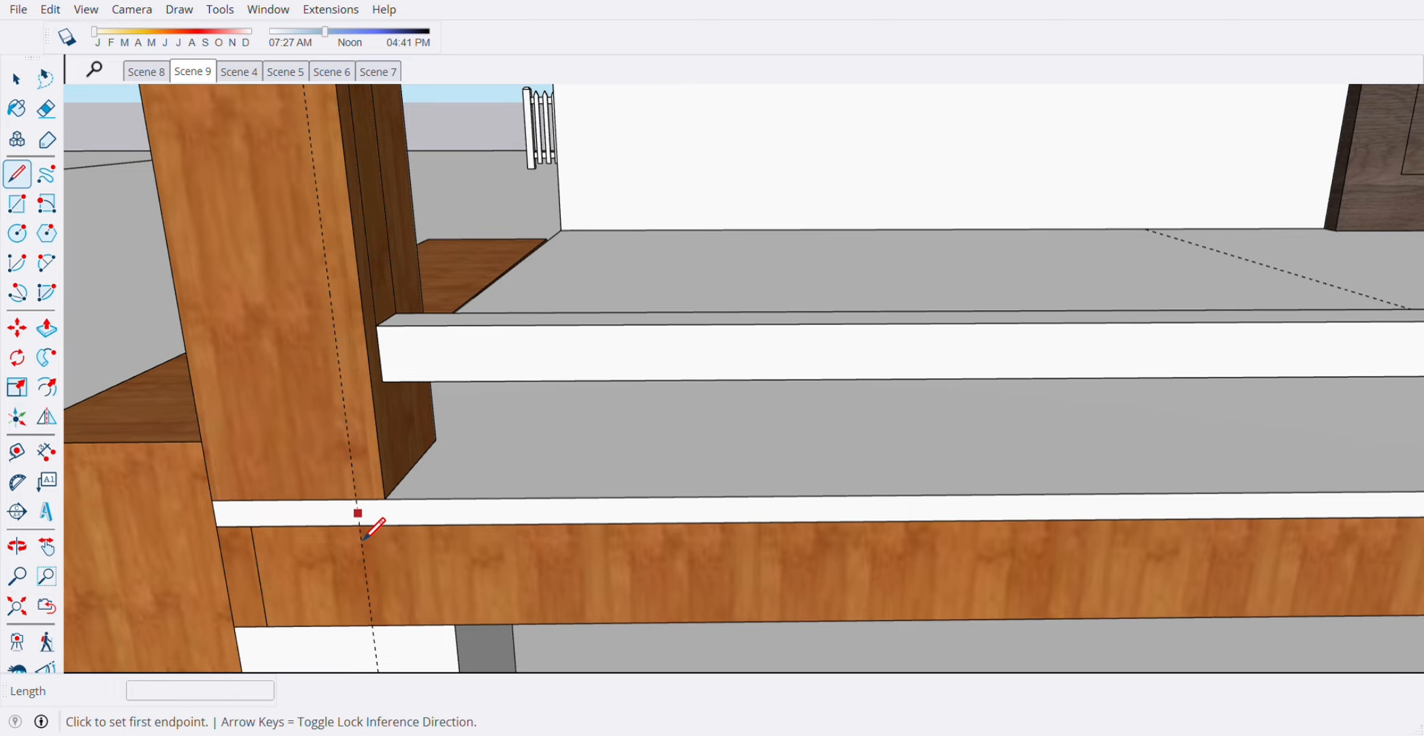
pyautogui.click(363, 537)
pyautogui.moveTo(394, 527); pyautogui.dragTo(374, 536, button='middle')
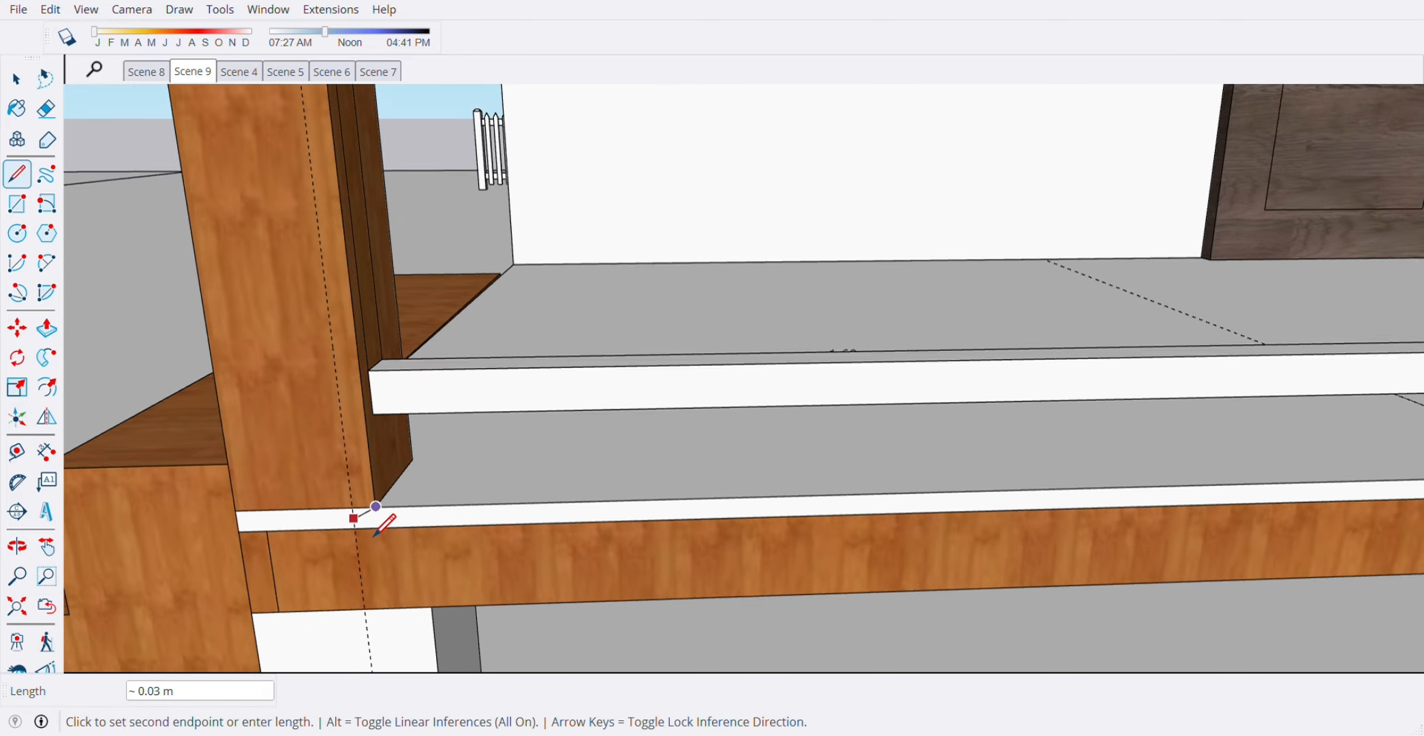
pyautogui.scroll(-3, 375, 536)
pyautogui.scroll(3, 1155, 530)
pyautogui.moveTo(1154, 530); pyautogui.dragTo(1125, 534, button='middle')
pyautogui.scroll(1, 1098, 522)
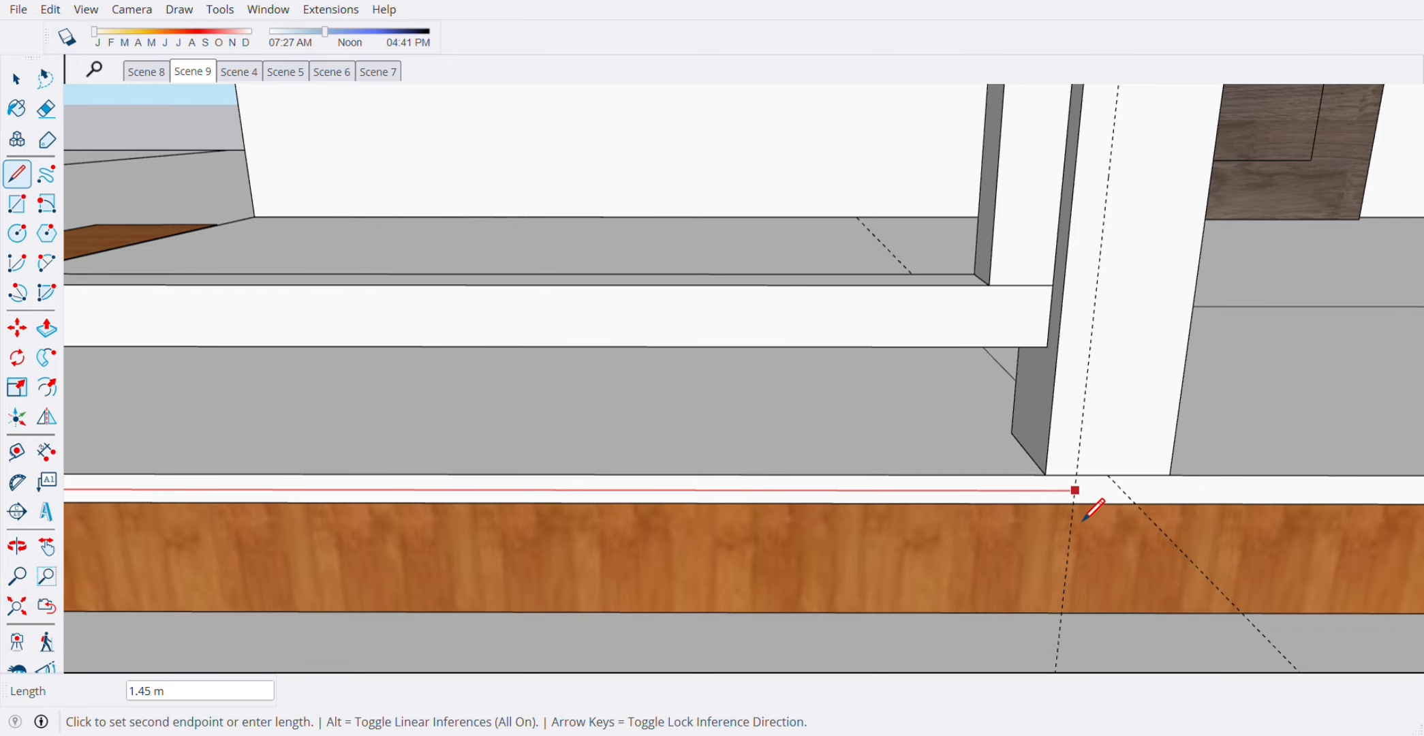
pyautogui.click(1084, 520)
pyautogui.press('space')
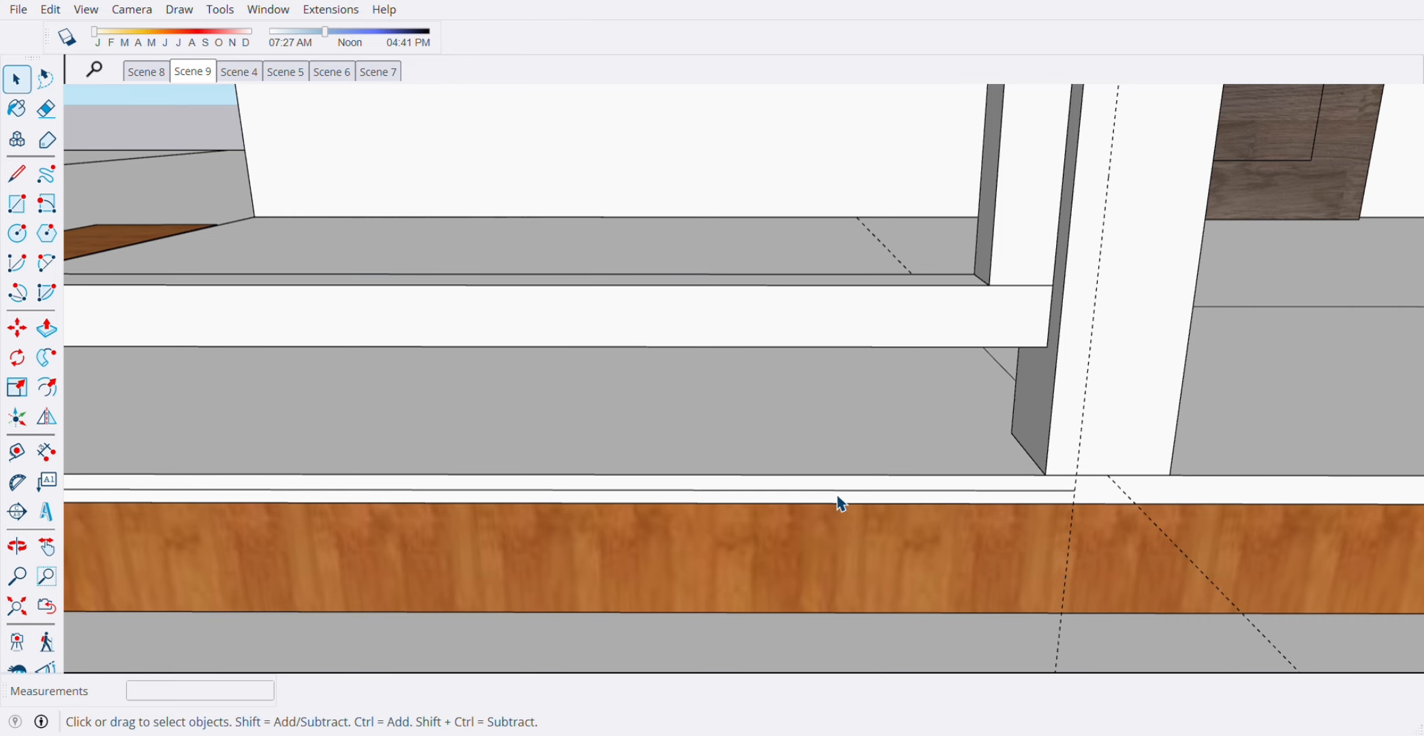
# - Divide the line on the porch floor's front edge into six equal segments
pyautogui.scroll(-4, 1043, 517)
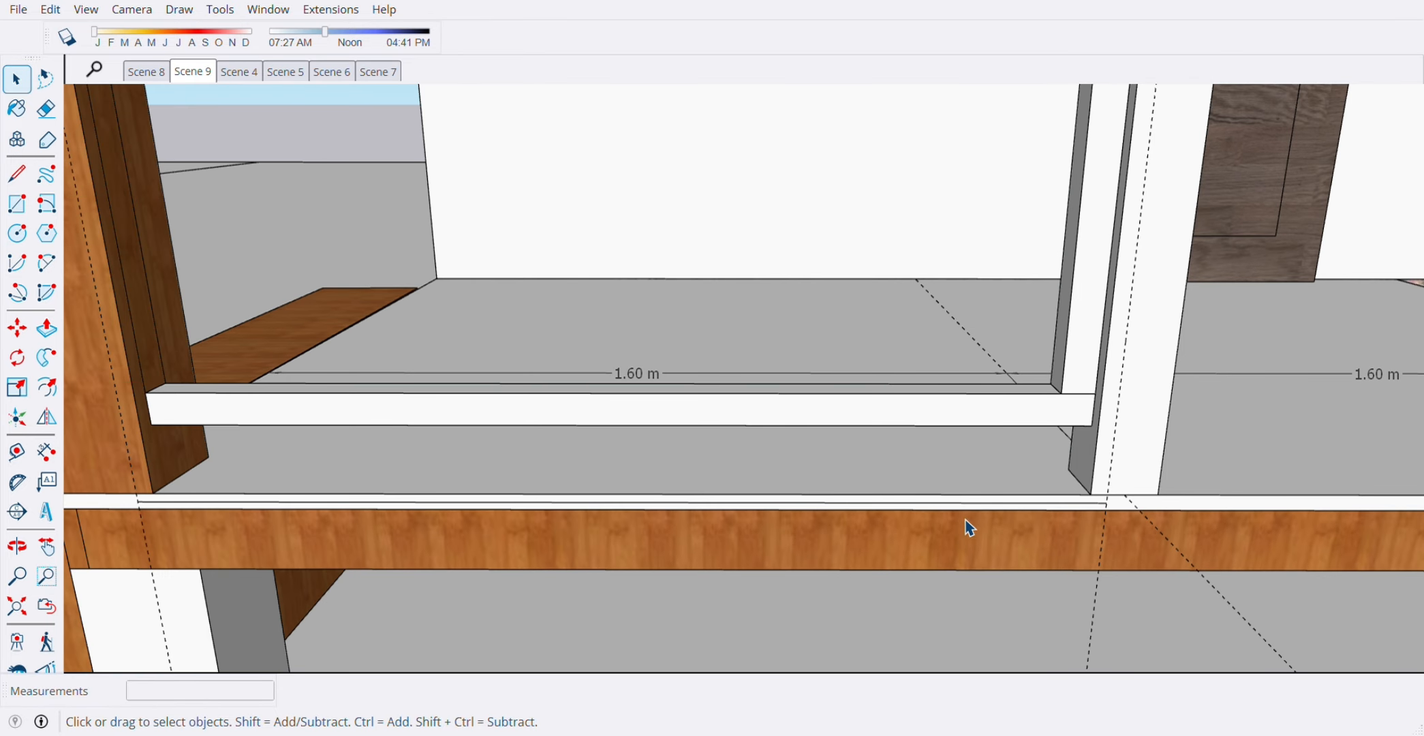
pyautogui.click(951, 511)
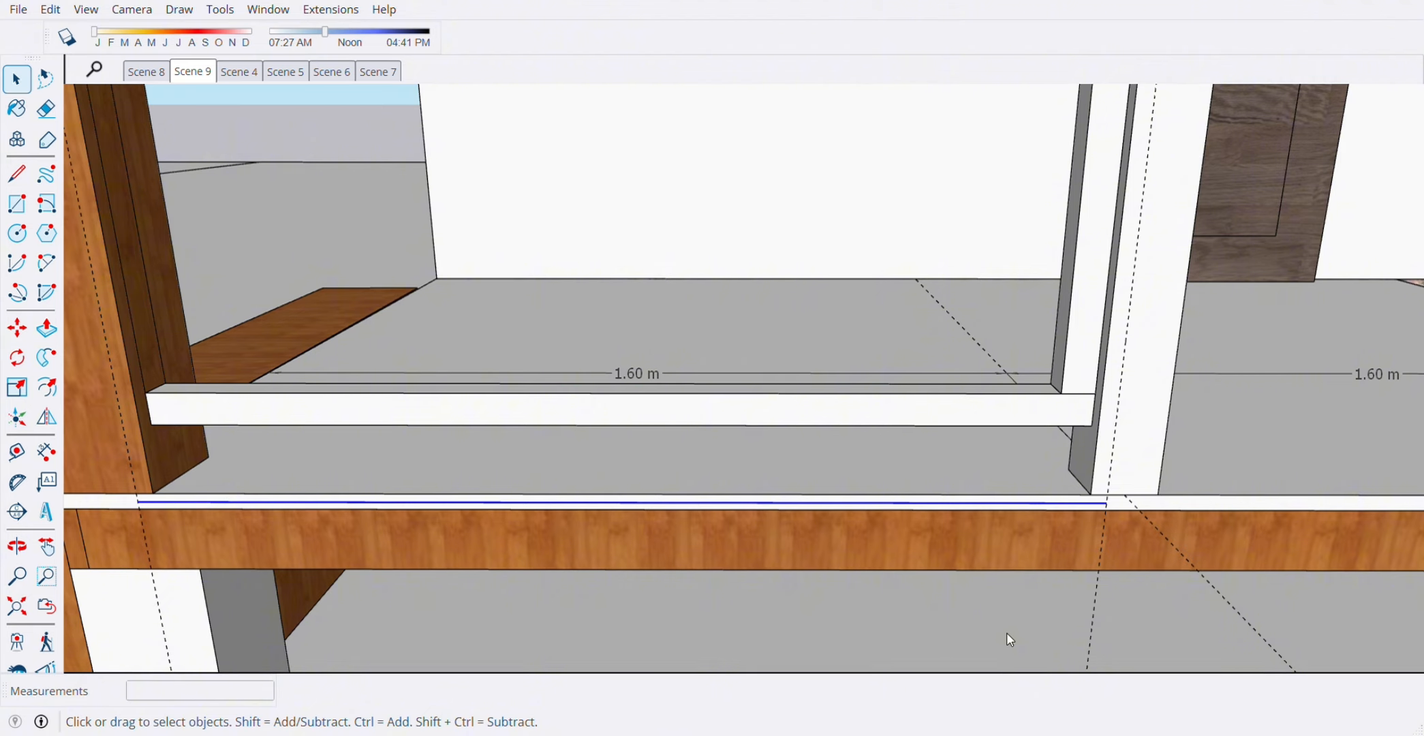
pyautogui.click(980, 680)
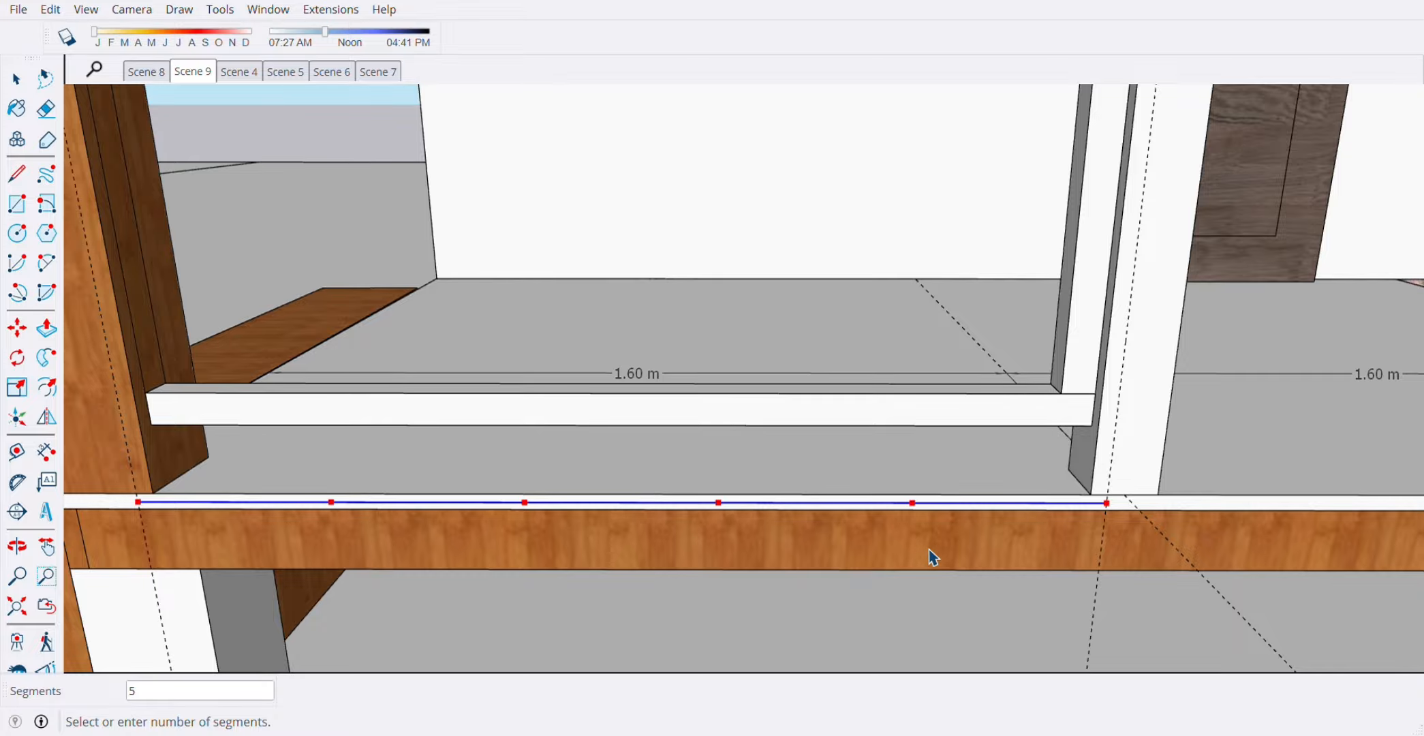
pyautogui.click(932, 558)
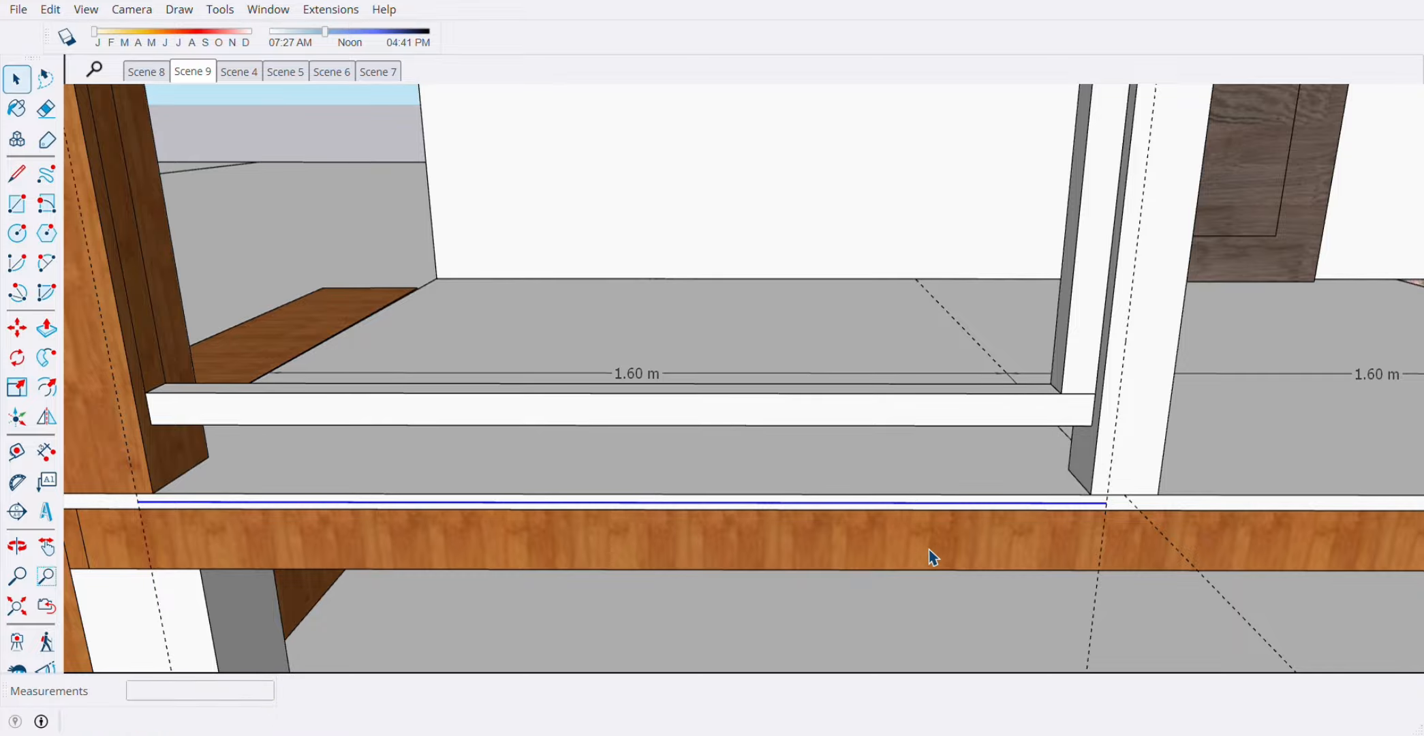
pyautogui.click(997, 511)
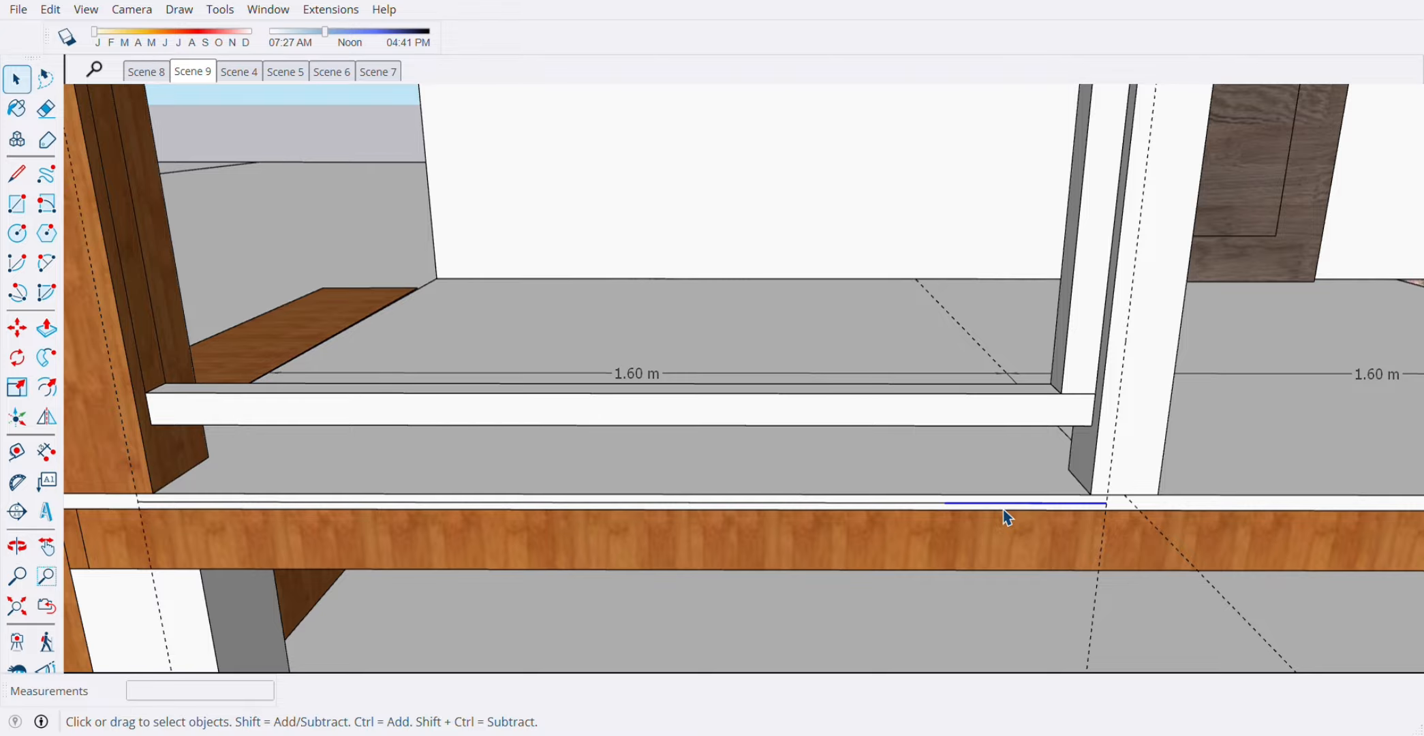
# - Dimension the three line segments nearest the middle post, placing the dimensions below the porch edge
pyautogui.click(46, 452)
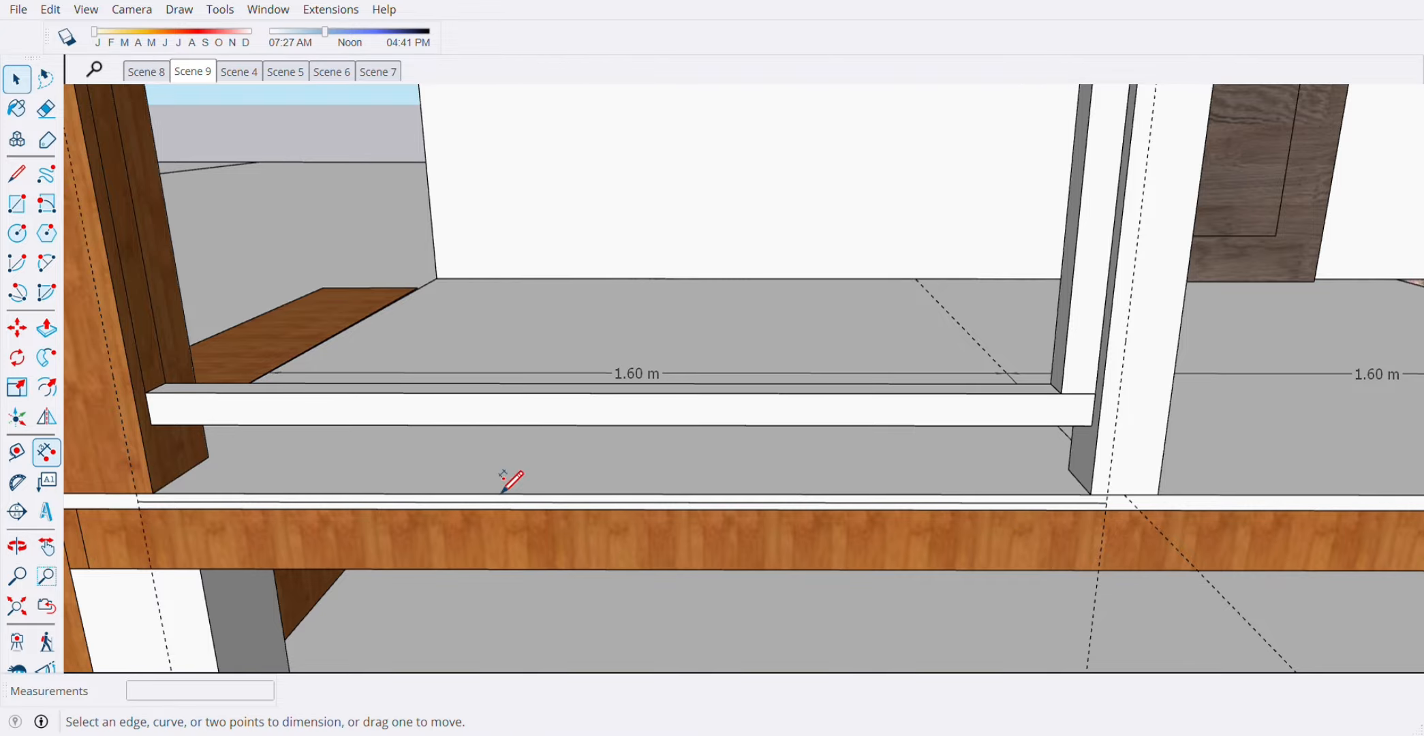
pyautogui.click(979, 511)
pyautogui.click(969, 610)
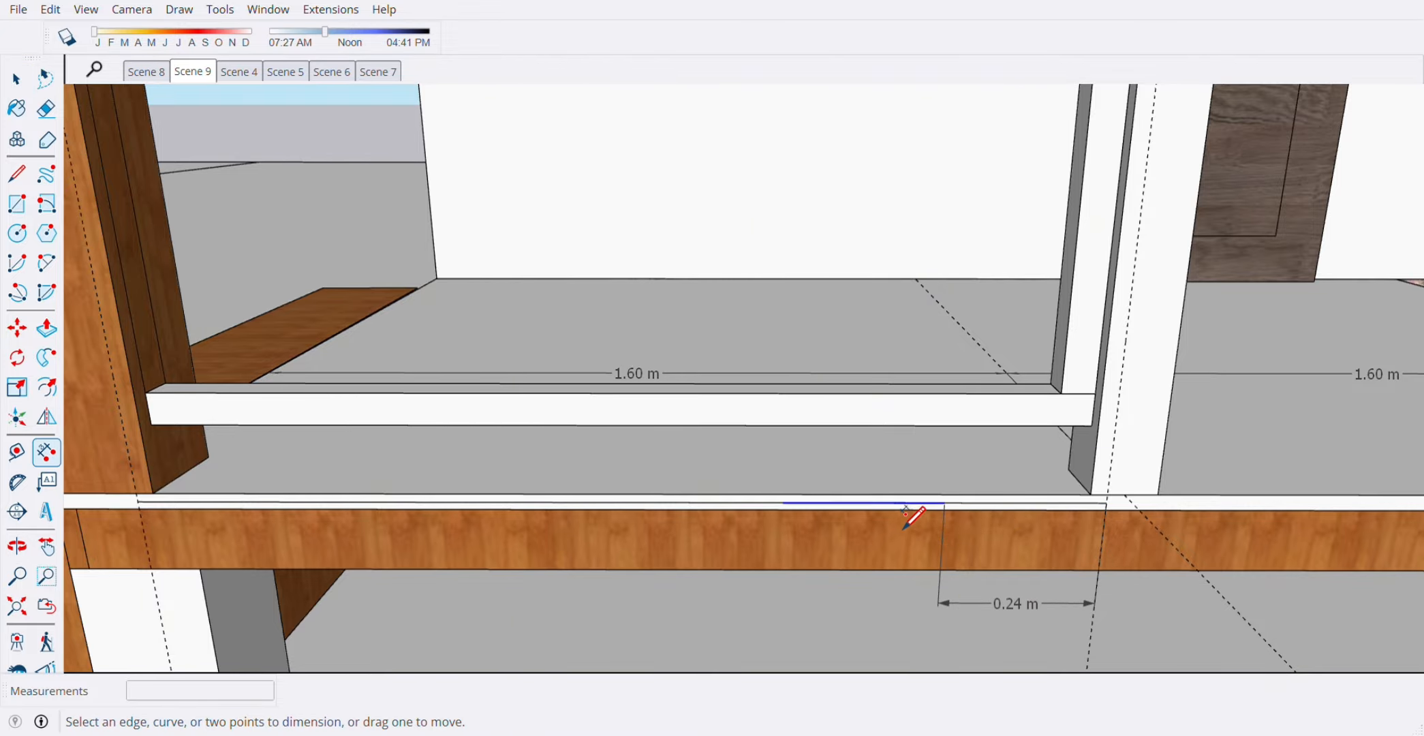
pyautogui.click(906, 507)
pyautogui.click(865, 613)
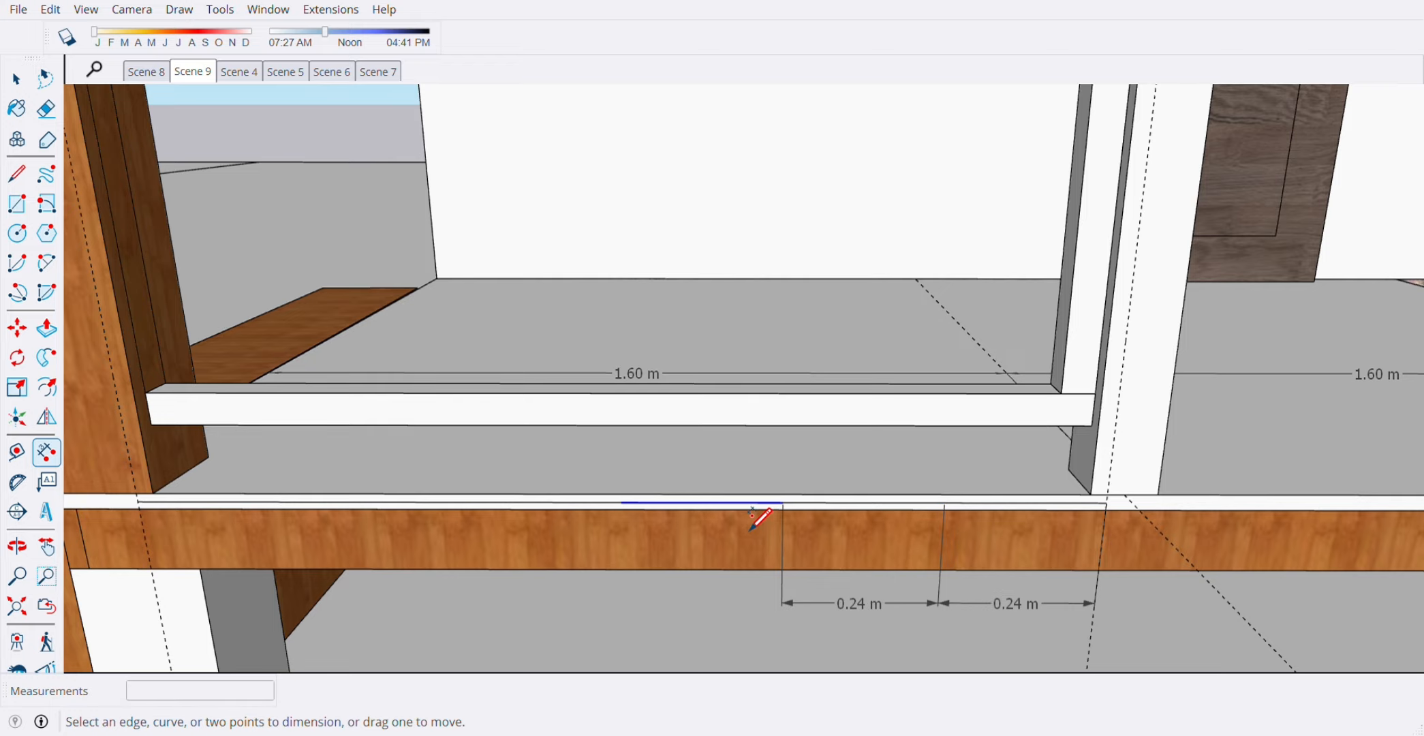
pyautogui.click(752, 508)
pyautogui.moveTo(741, 613); pyautogui.dragTo(906, 576, button='middle')
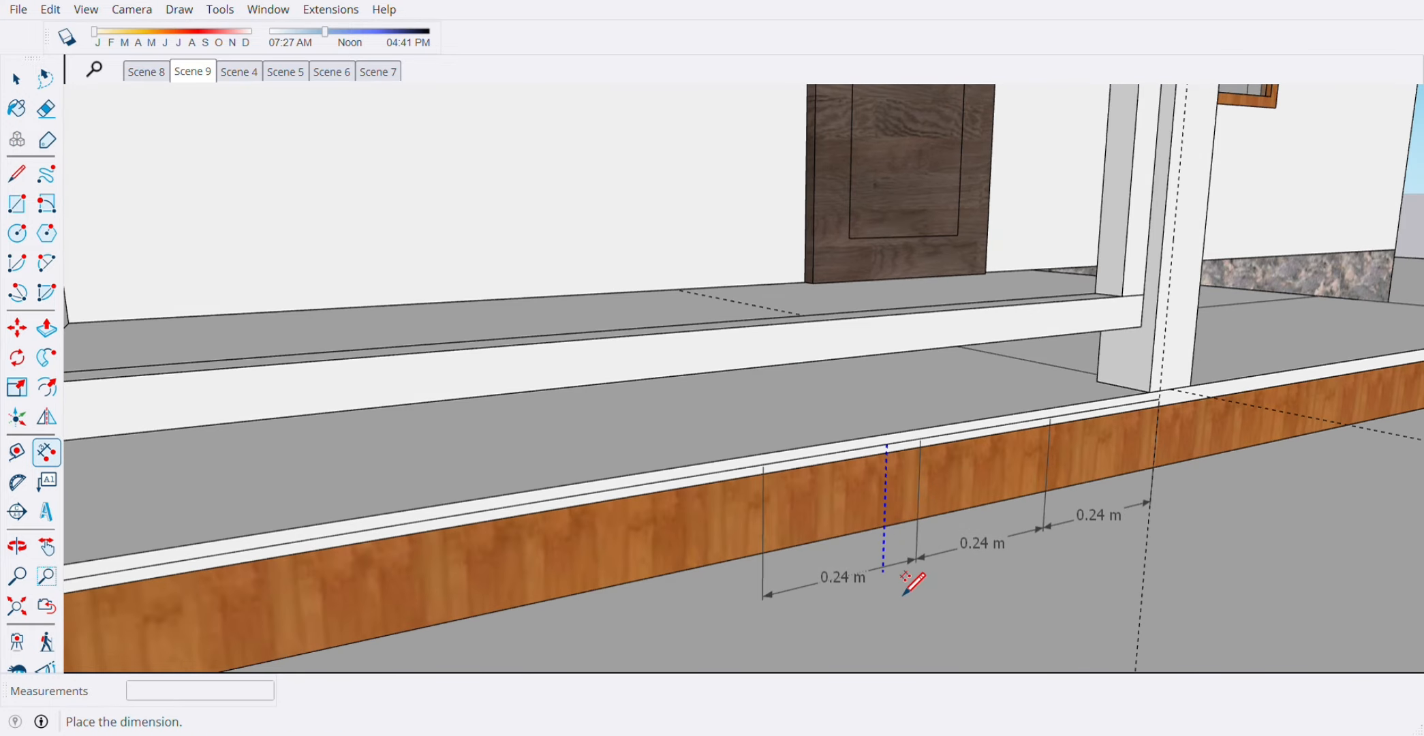
pyautogui.click(909, 590)
# - Dimension the three remaining line segments toward the wooden corner post, placing the dimensions below the porch edge
pyautogui.click(719, 496)
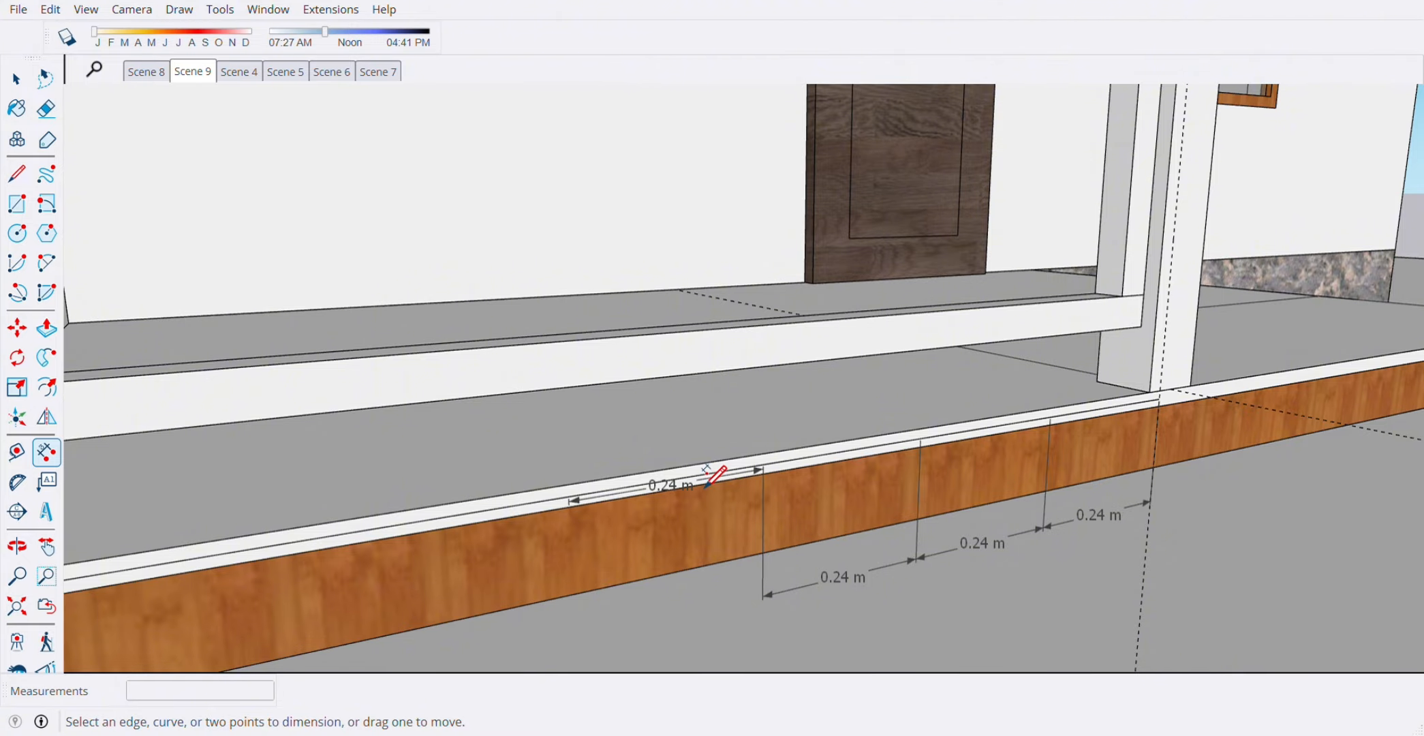
pyautogui.hotkey('ctrl', 'z')
pyautogui.click(723, 487)
pyautogui.click(744, 616)
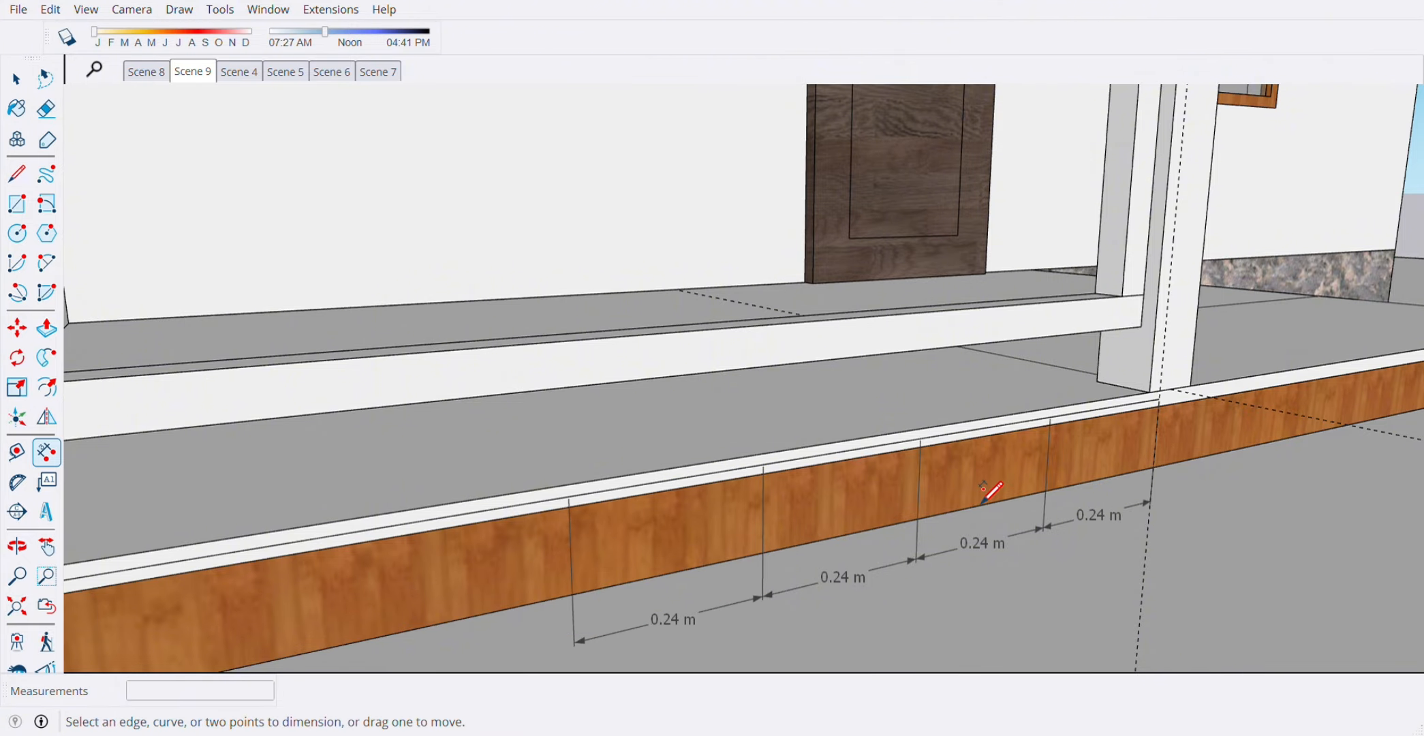
pyautogui.scroll(-3, 992, 491)
pyautogui.click(750, 494)
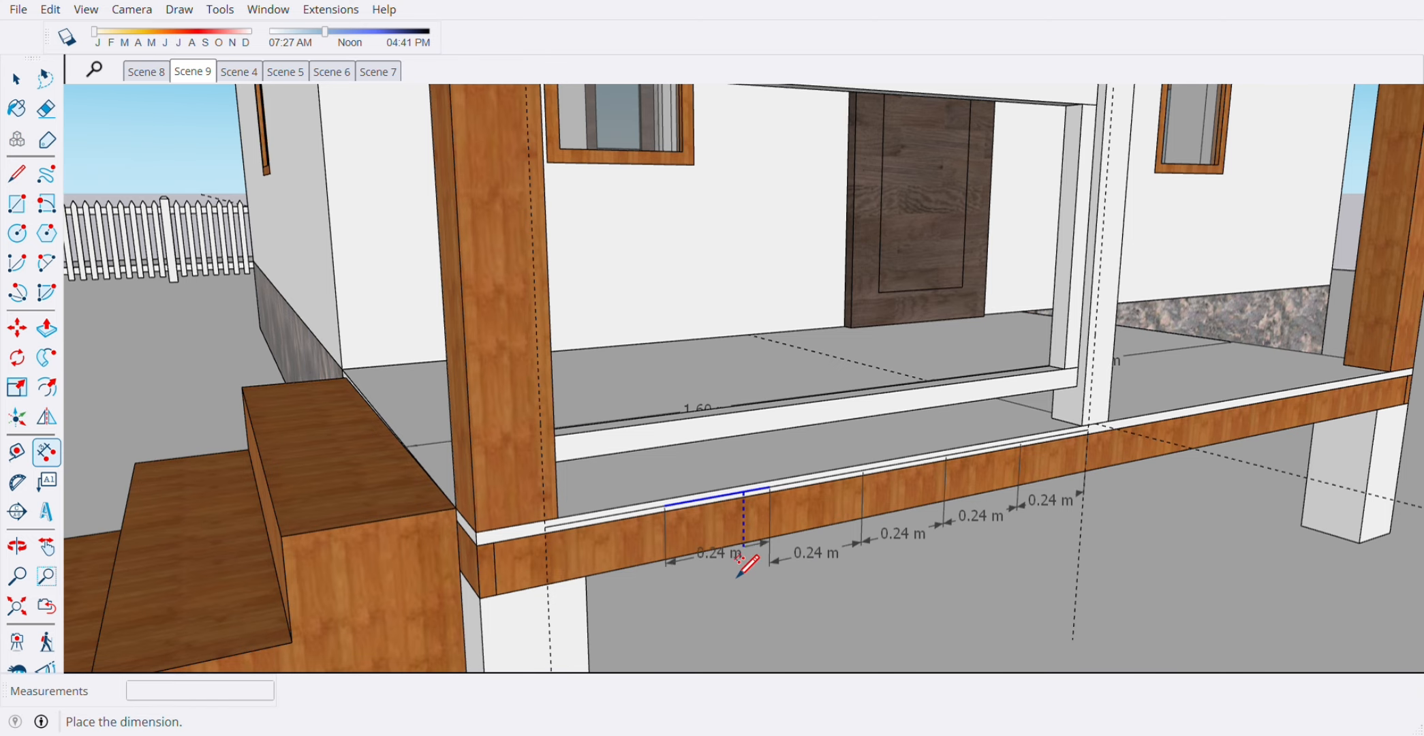
pyautogui.click(739, 574)
pyautogui.doubleClick(653, 526)
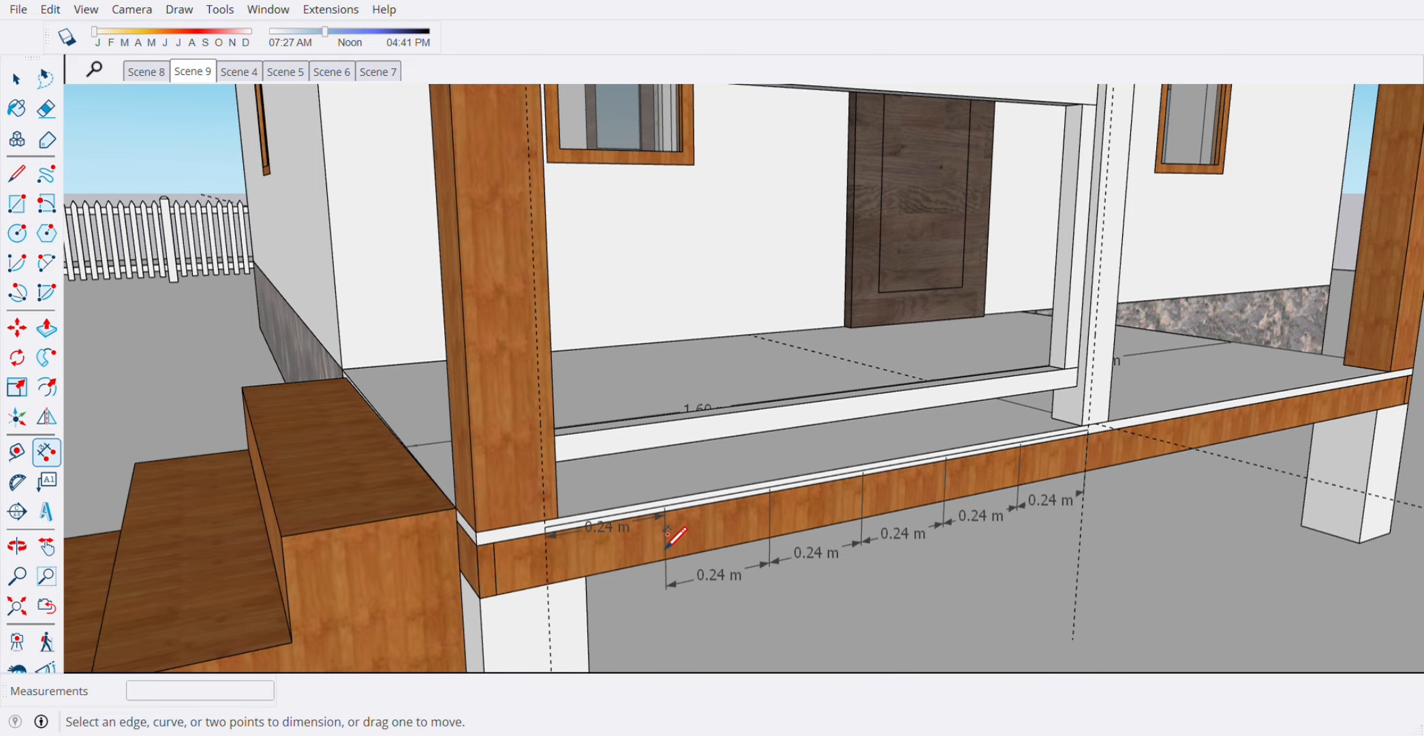
pyautogui.click(648, 526)
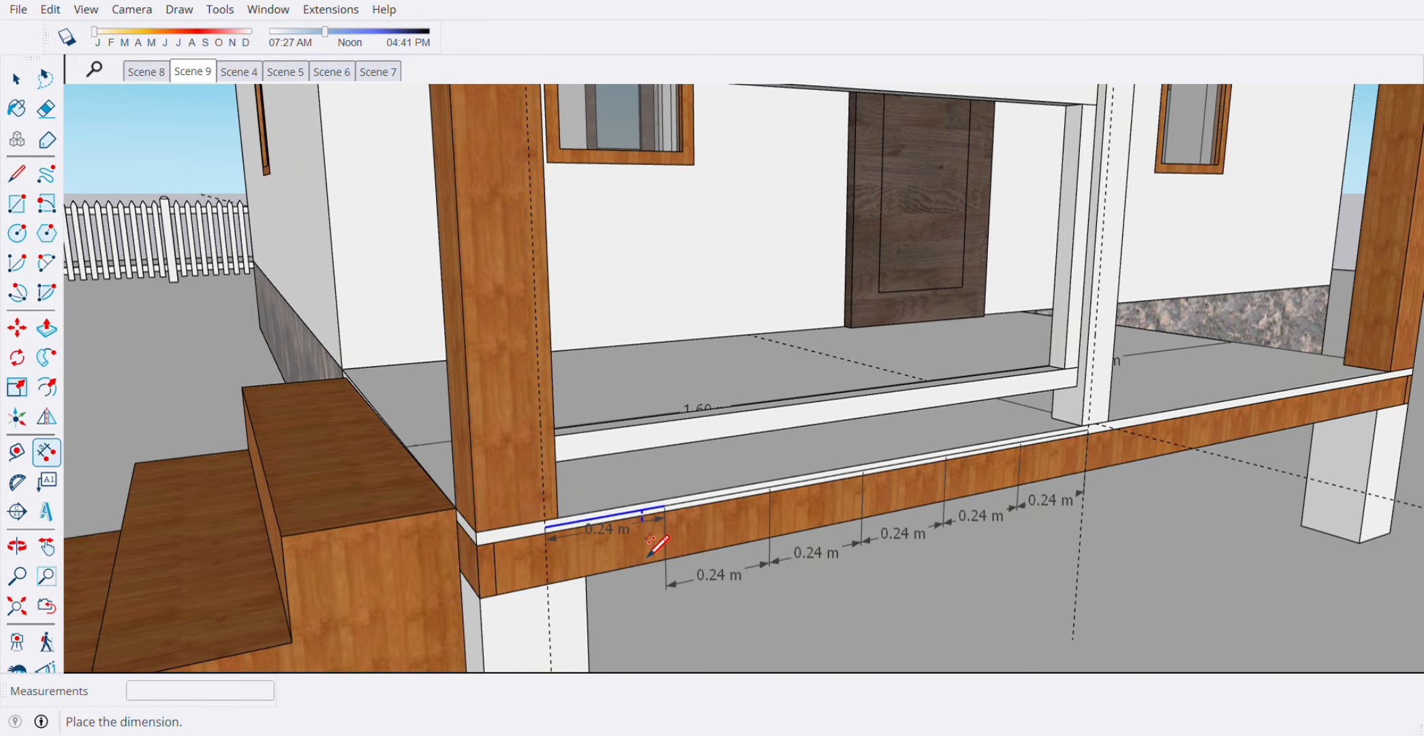
pyautogui.click(641, 613)
# - Select the vertical baluster beside the middle post
pyautogui.moveTo(928, 606); pyautogui.dragTo(878, 557)
pyautogui.press('space')
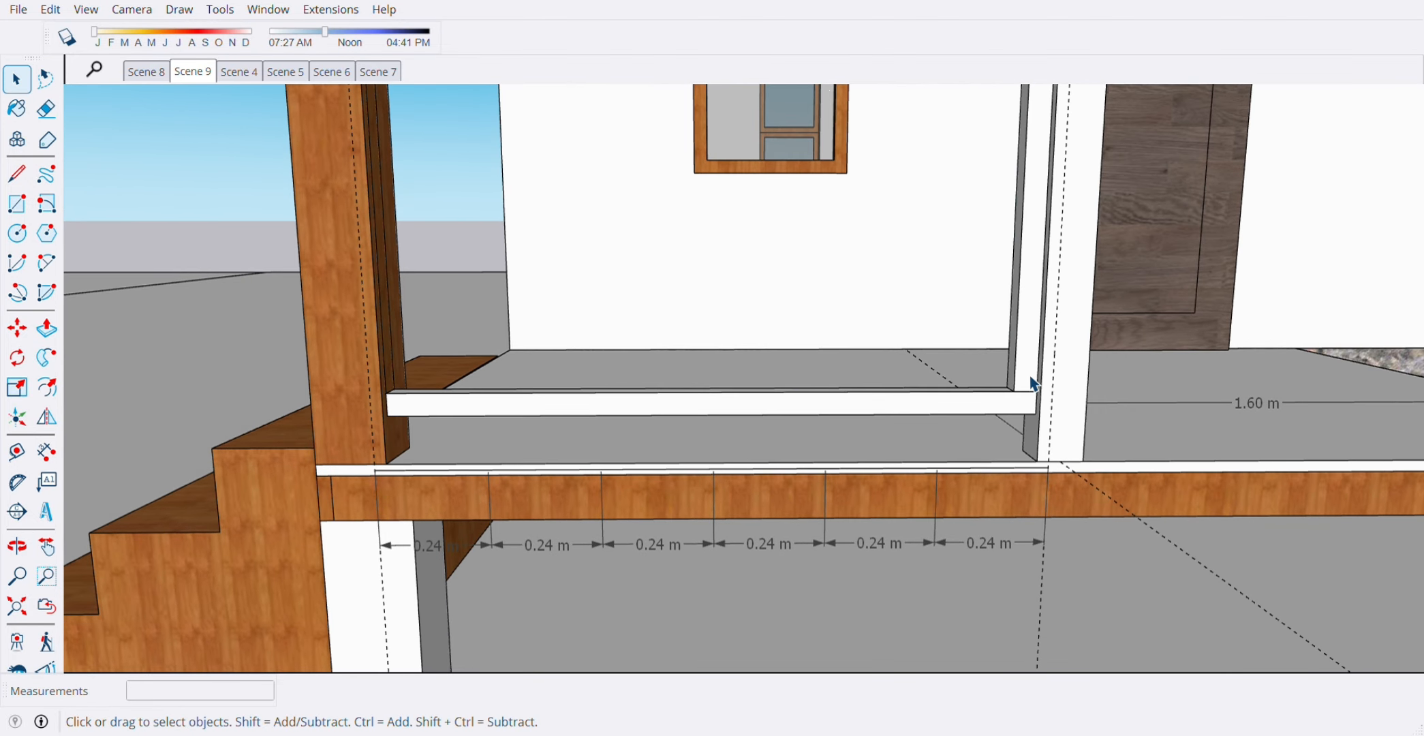
pyautogui.click(1031, 382)
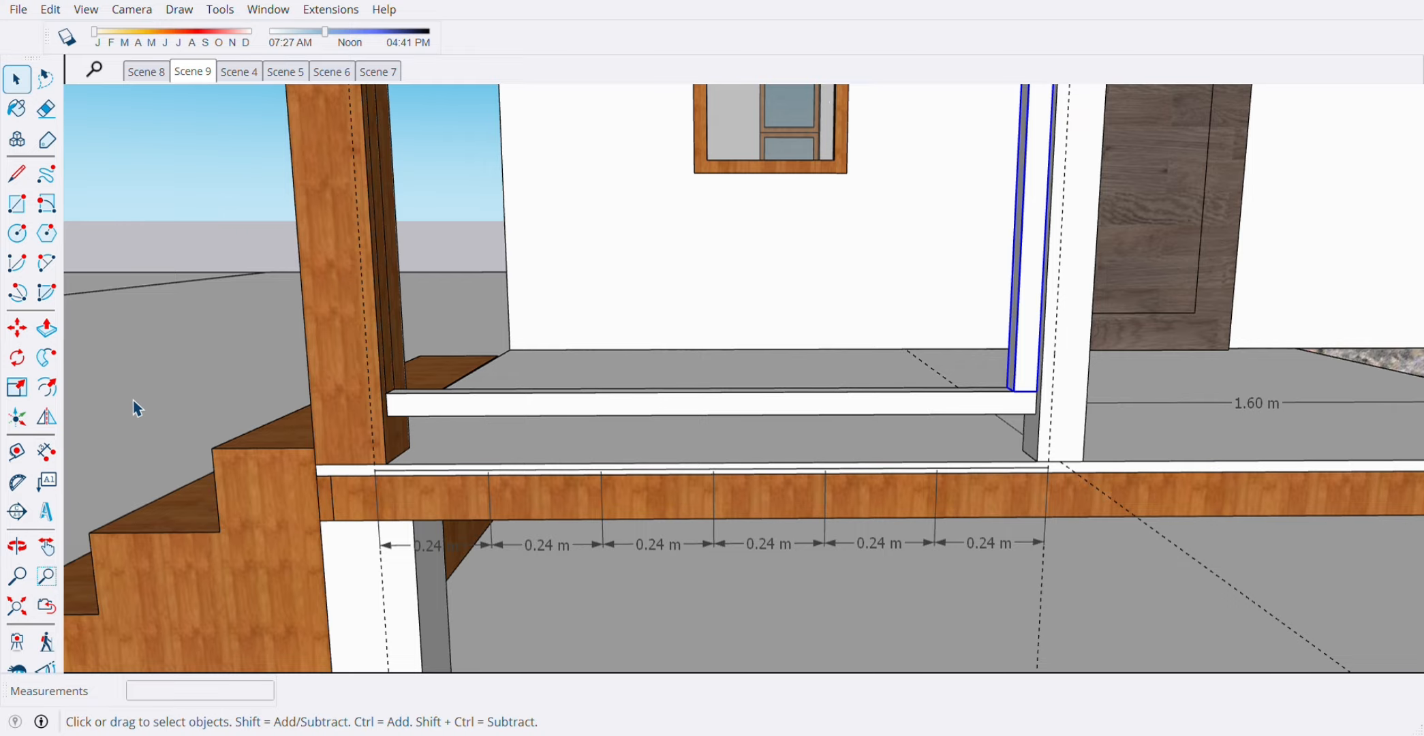
pyautogui.moveTo(818, 471); pyautogui.dragTo(851, 498, button='middle')
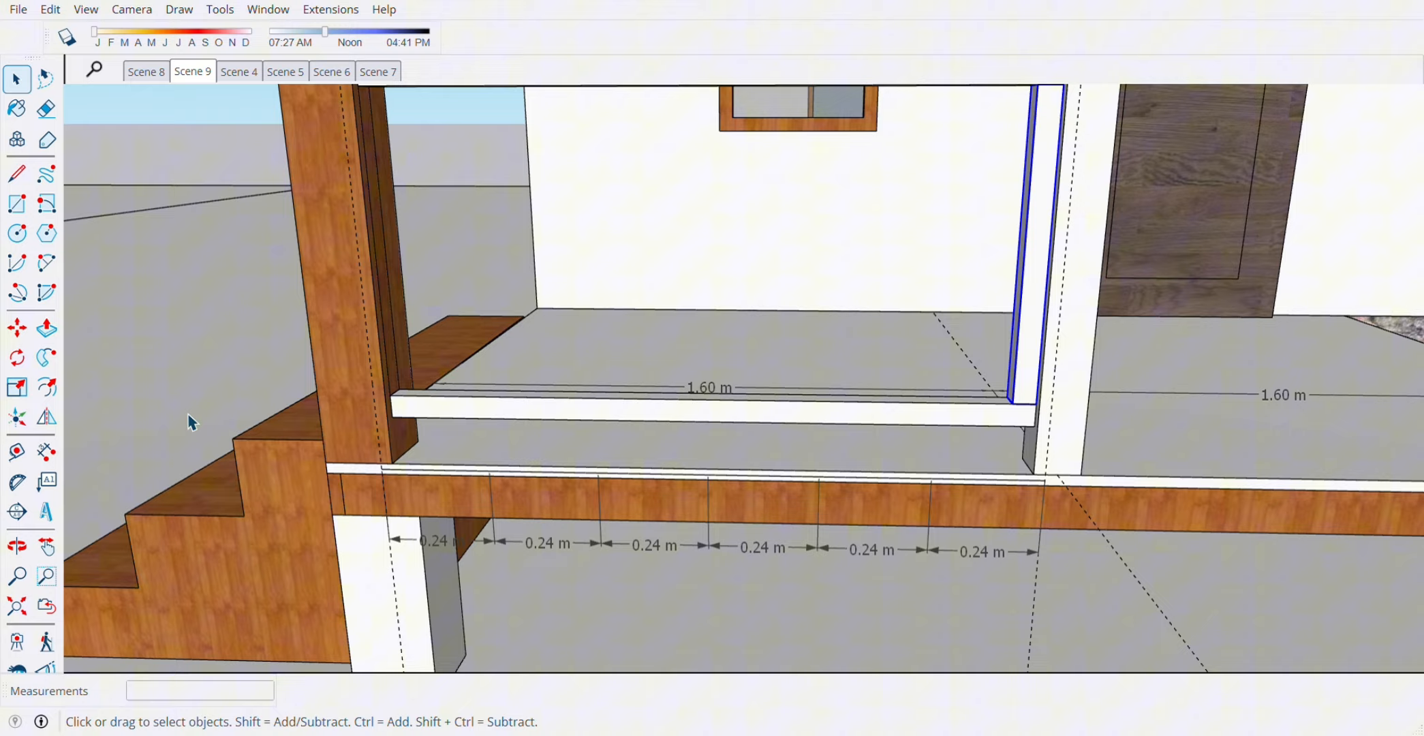
pyautogui.click(26, 455)
pyautogui.moveTo(914, 565); pyautogui.dragTo(931, 597, button='middle')
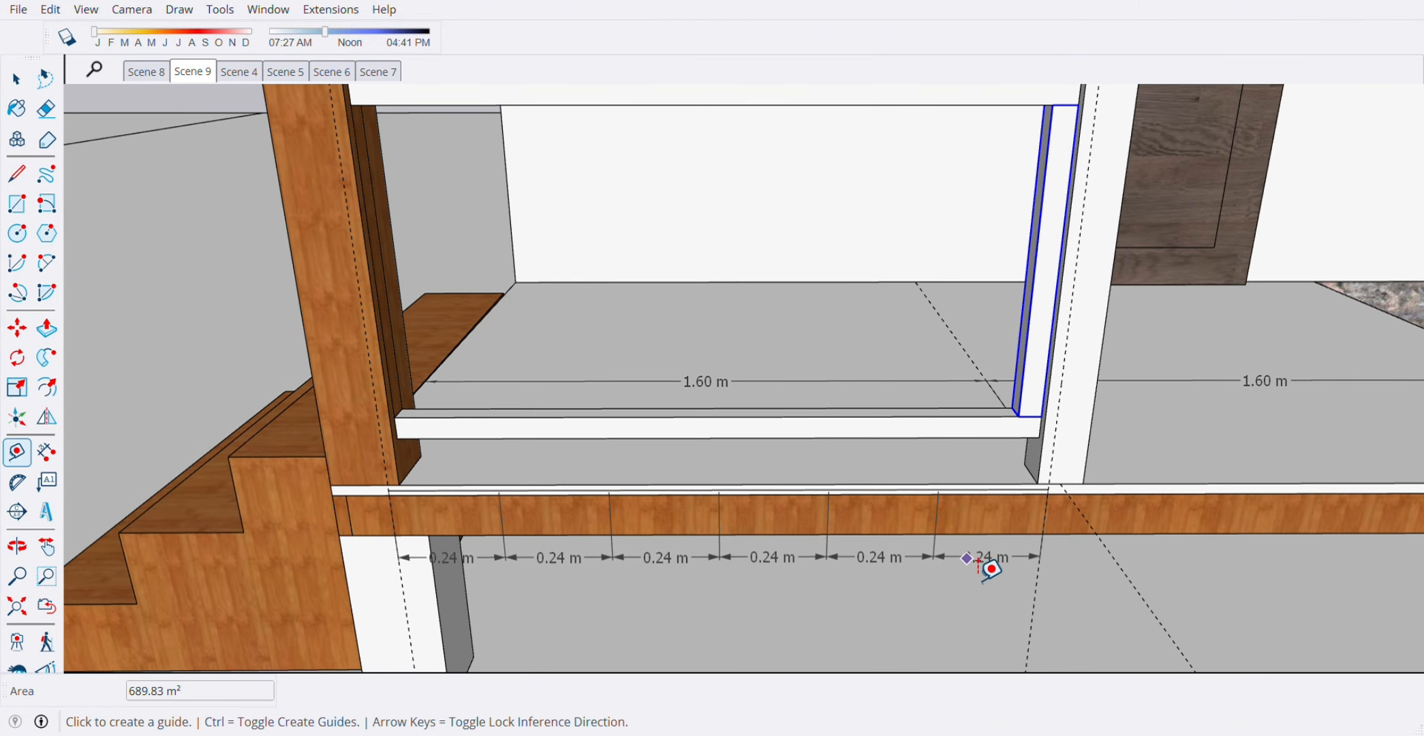
pyautogui.press('space')
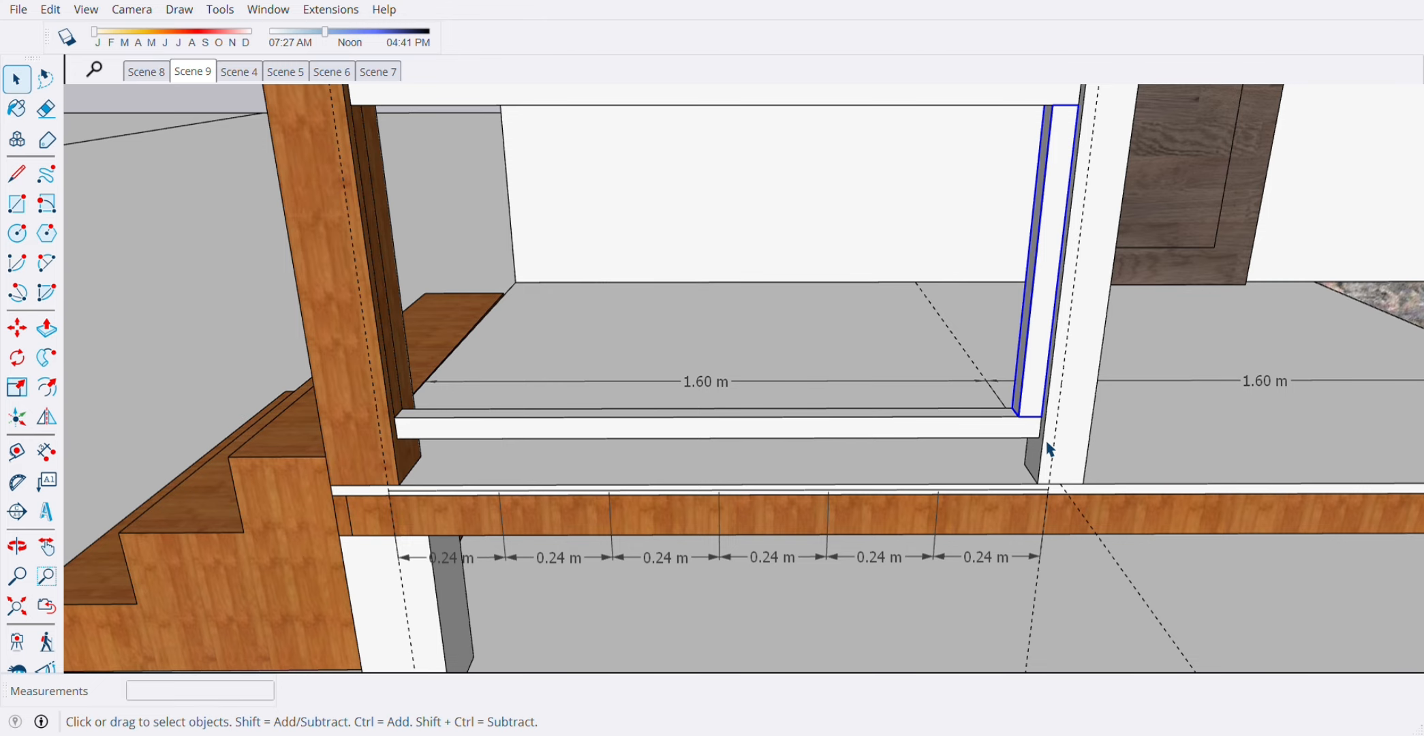
pyautogui.click(16, 451)
pyautogui.scroll(5, 1059, 546)
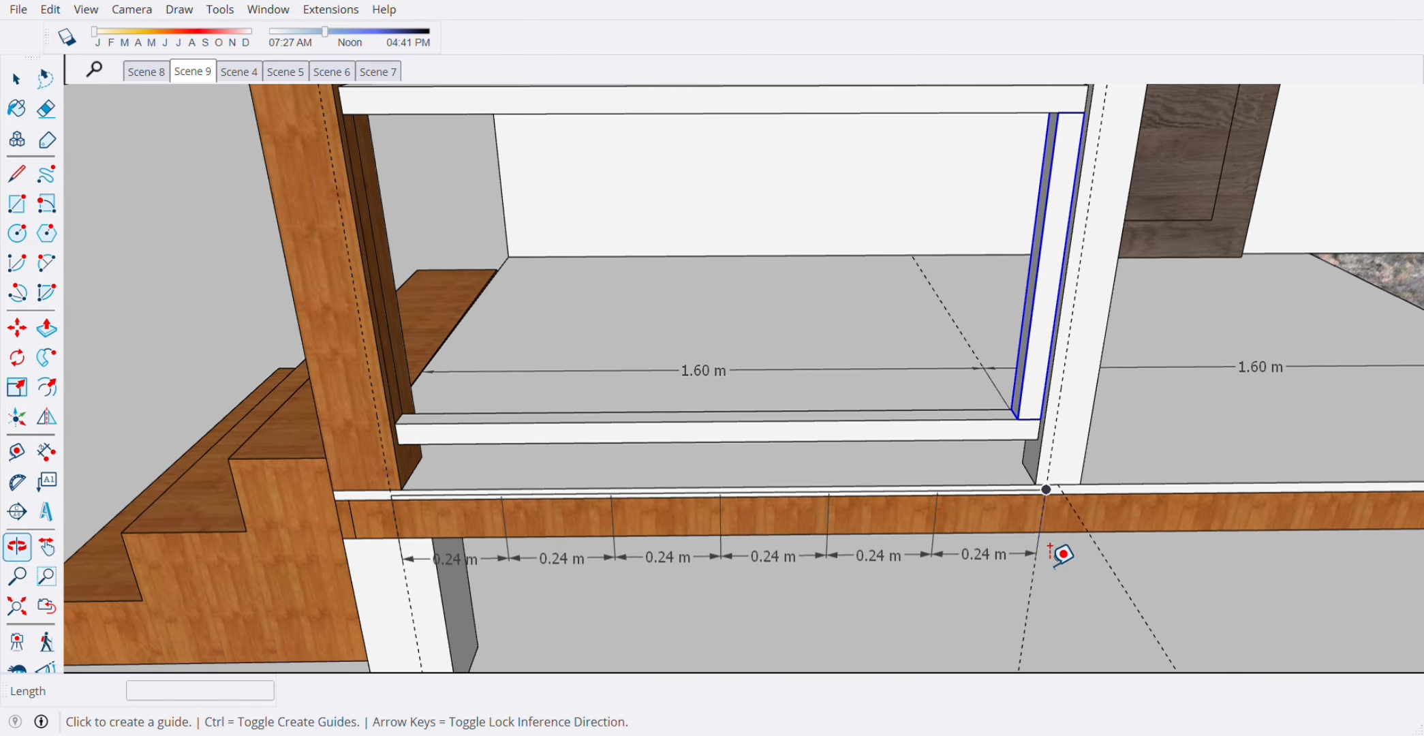
pyautogui.scroll(2, 1024, 450)
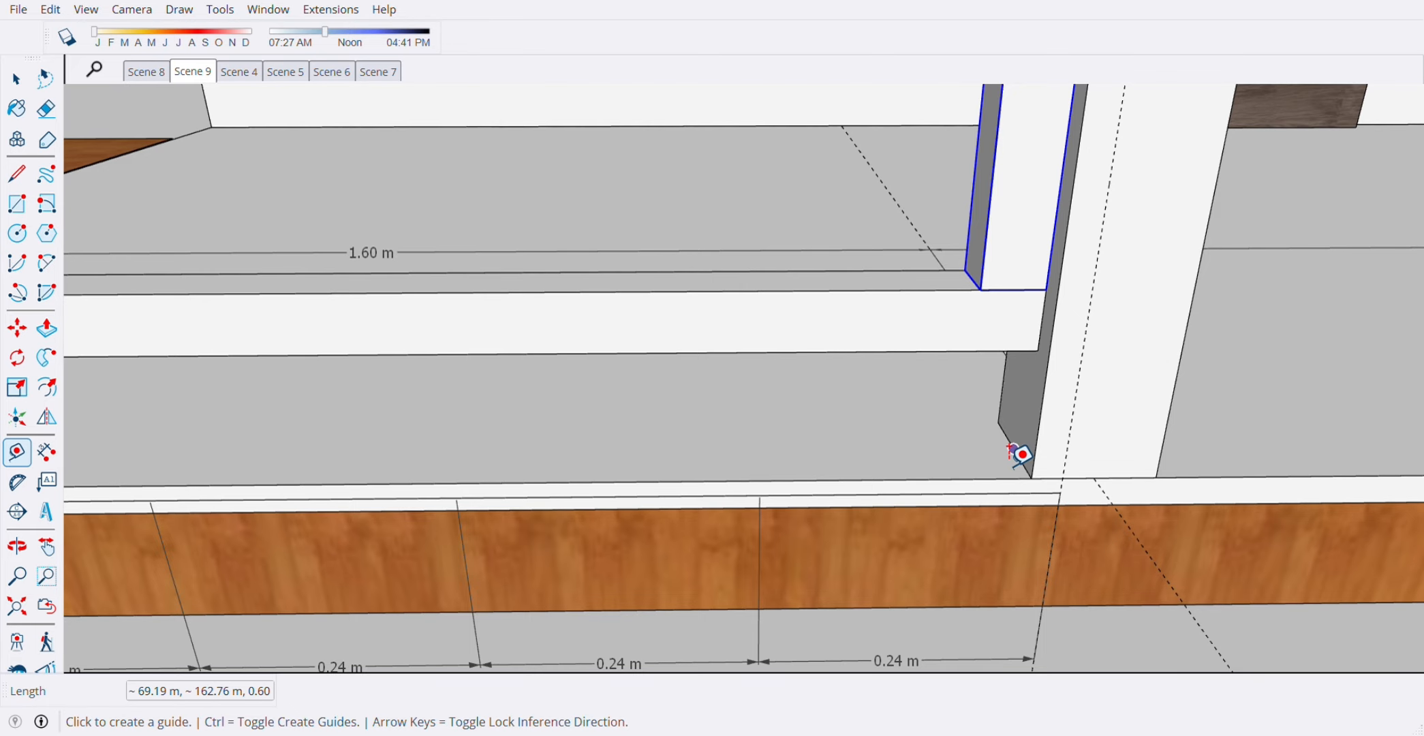
pyautogui.press('space')
# - Move the selected baluster 0.05 m into the middle post so its railing-side edge meets the post's inner face
pyautogui.scroll(-3, 968, 454)
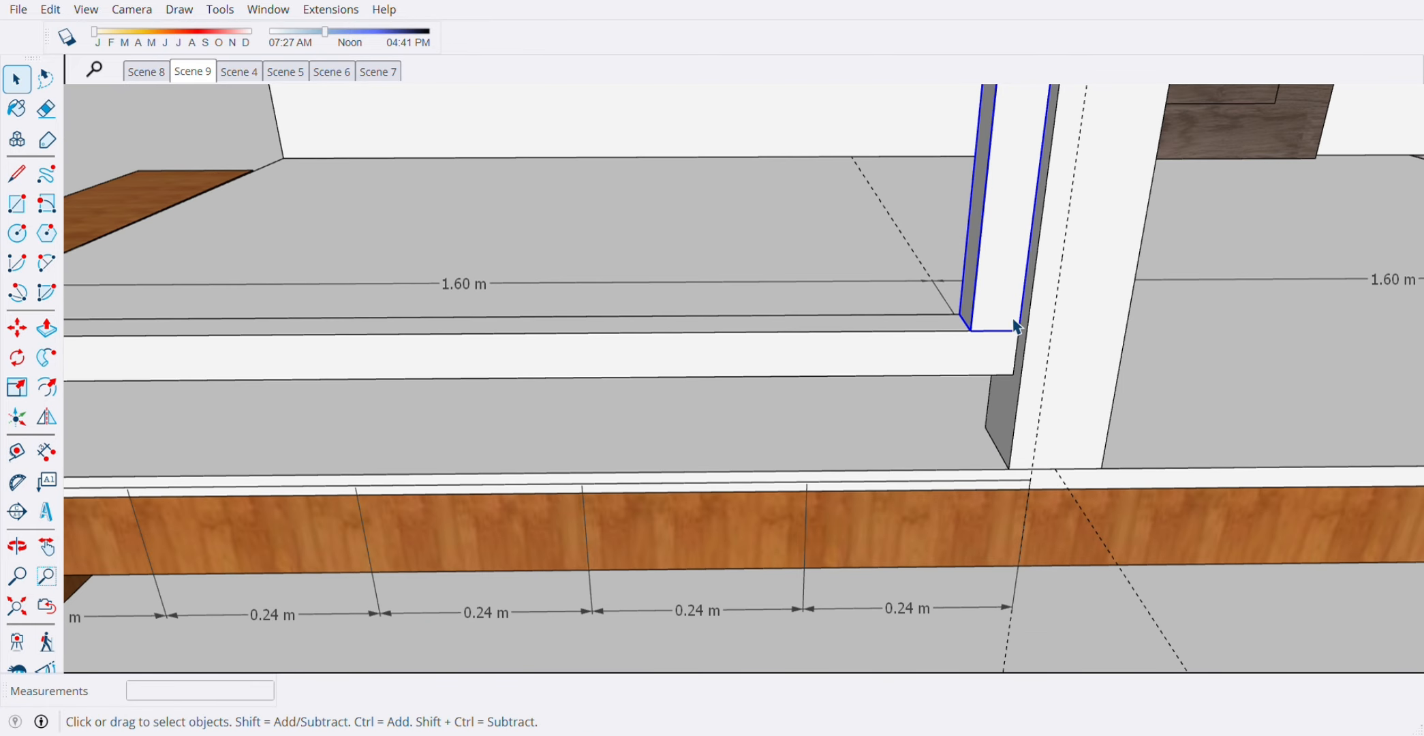
pyautogui.press('m')
pyautogui.click(991, 350)
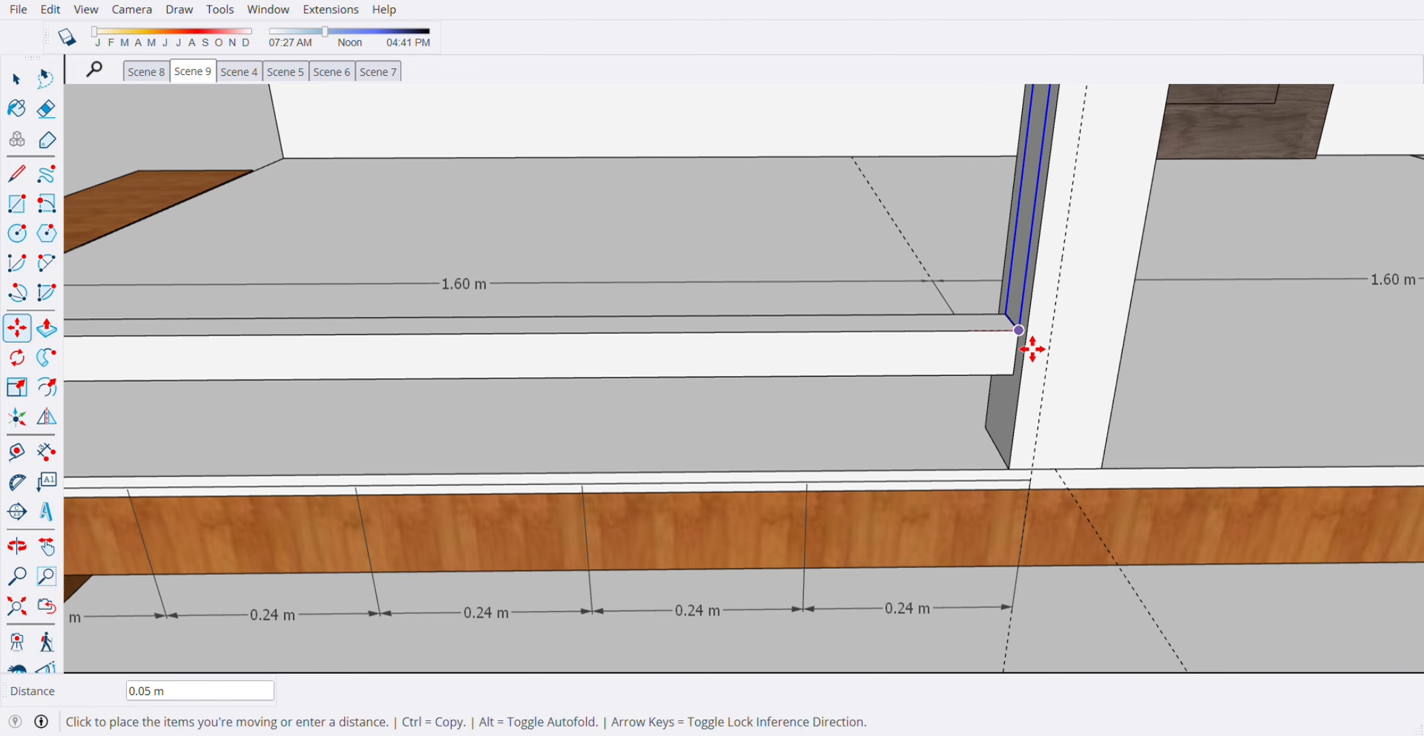
pyautogui.click(1027, 344)
pyautogui.press('space')
# - Copy the baluster about 0.24 m away from the middle post, from the line's end to its first division point
pyautogui.scroll(-1, 871, 417)
pyautogui.scroll(-1, 871, 417)
pyautogui.moveTo(1081, 531); pyautogui.dragTo(957, 564, button='middle')
pyautogui.press('m')
pyautogui.click(960, 555)
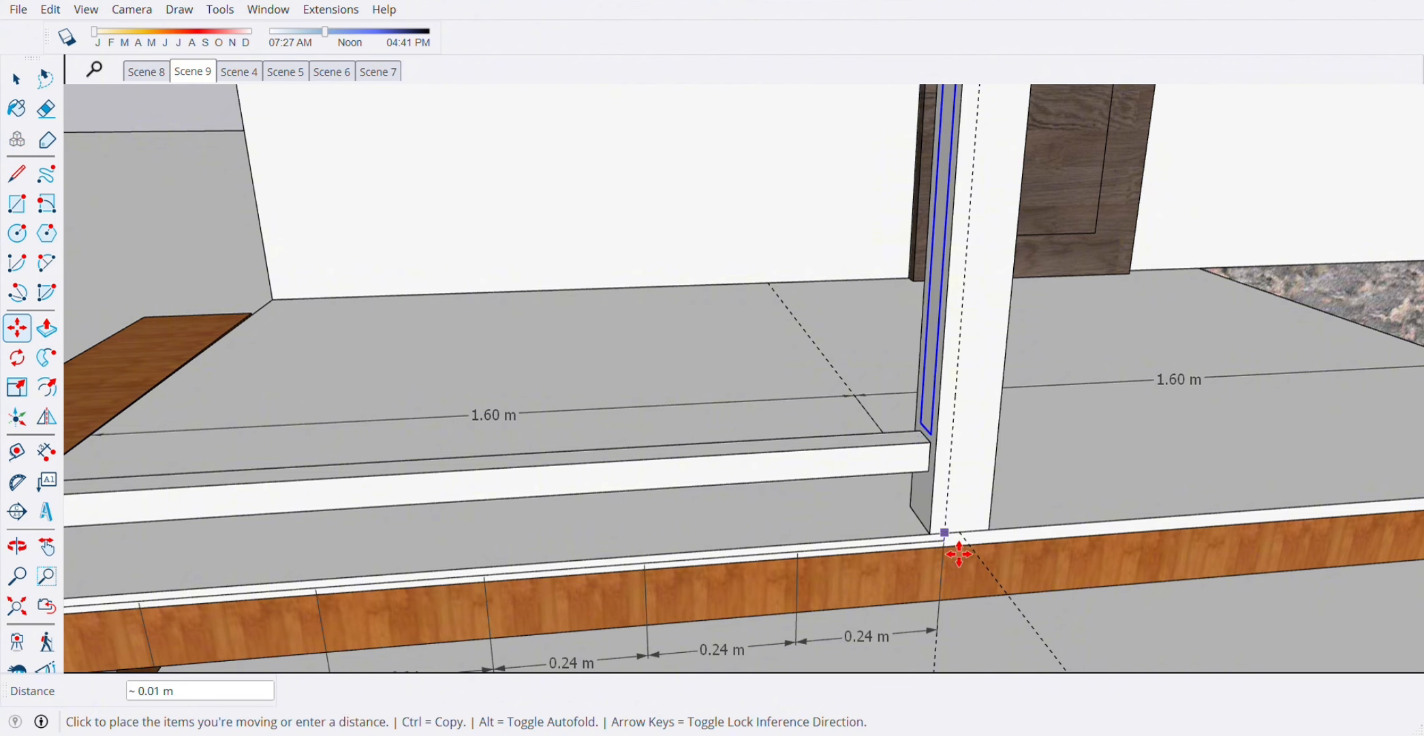
pyautogui.scroll(-1, 879, 548)
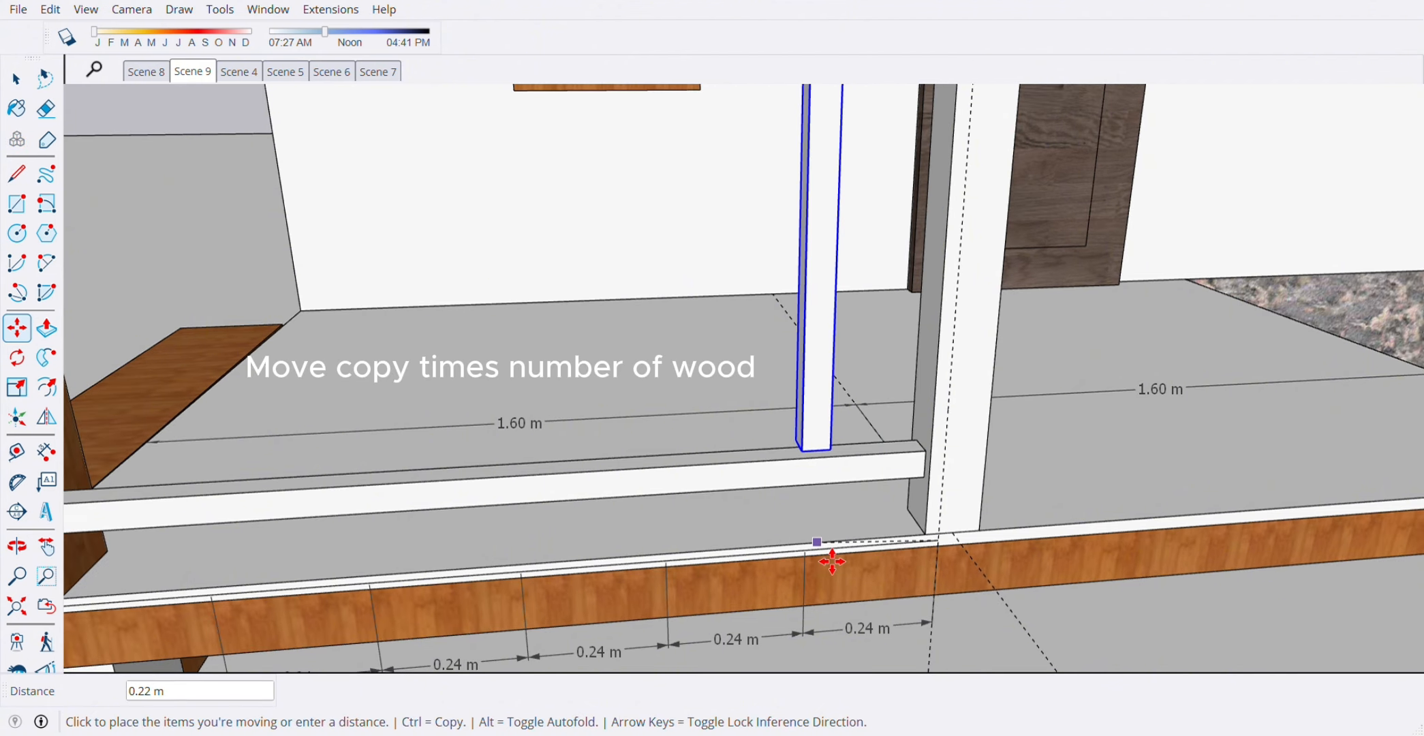
pyautogui.moveTo(820, 547); pyautogui.dragTo(865, 550, button='middle')
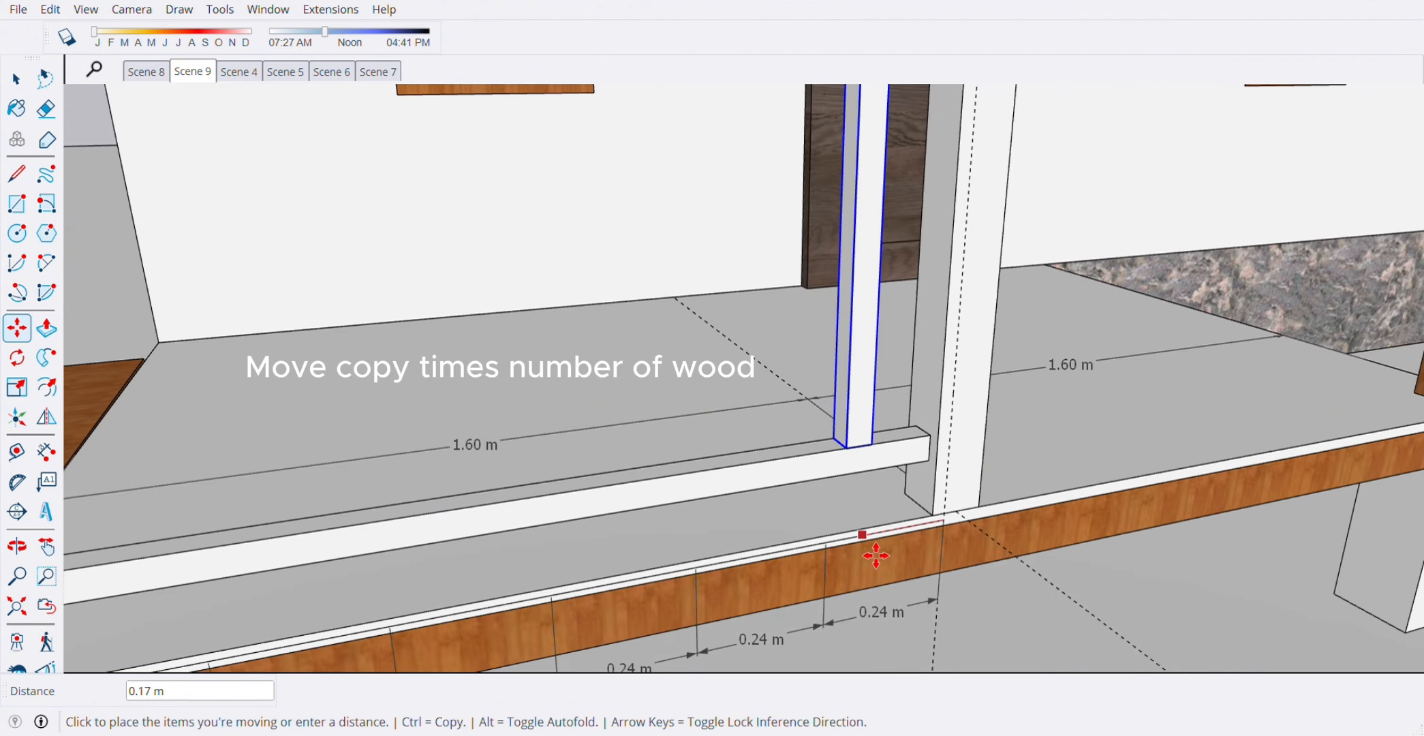
pyautogui.press('ctrl')
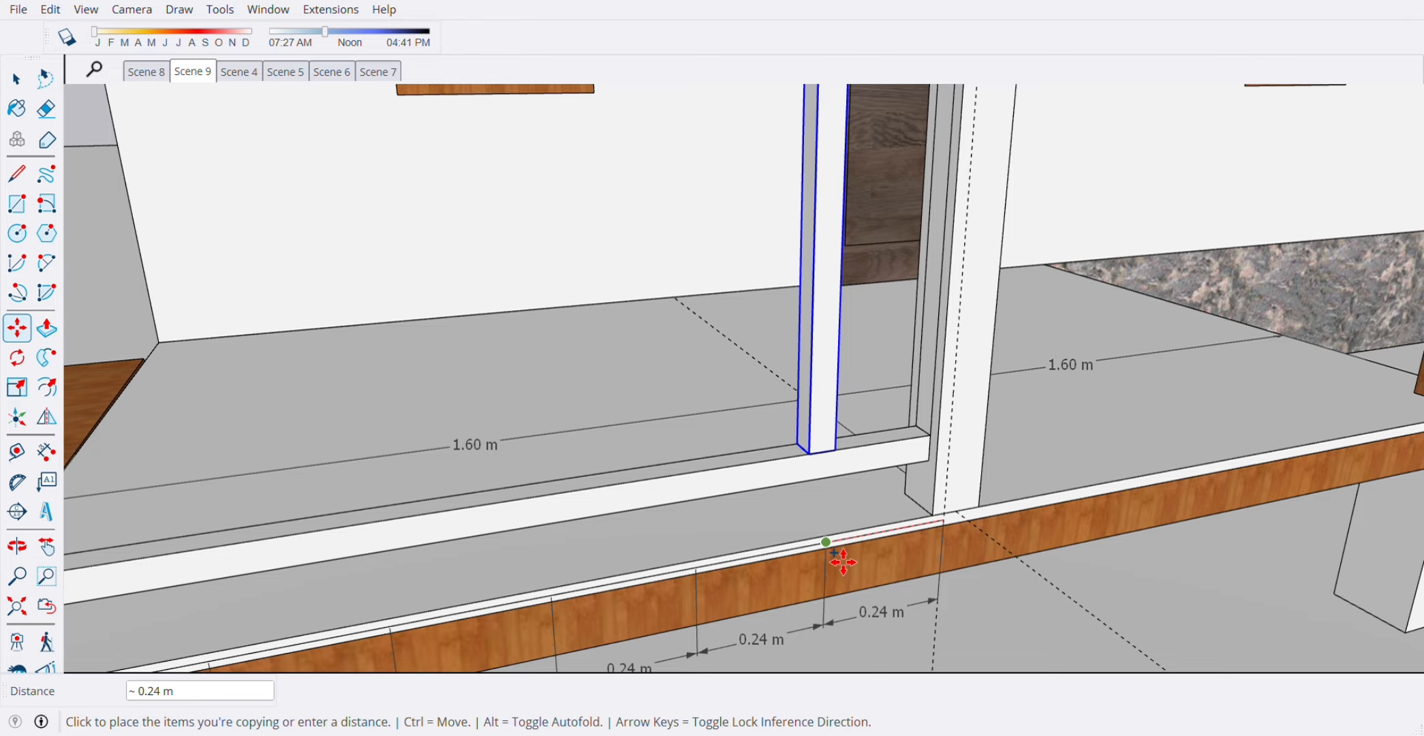
pyautogui.click(843, 561)
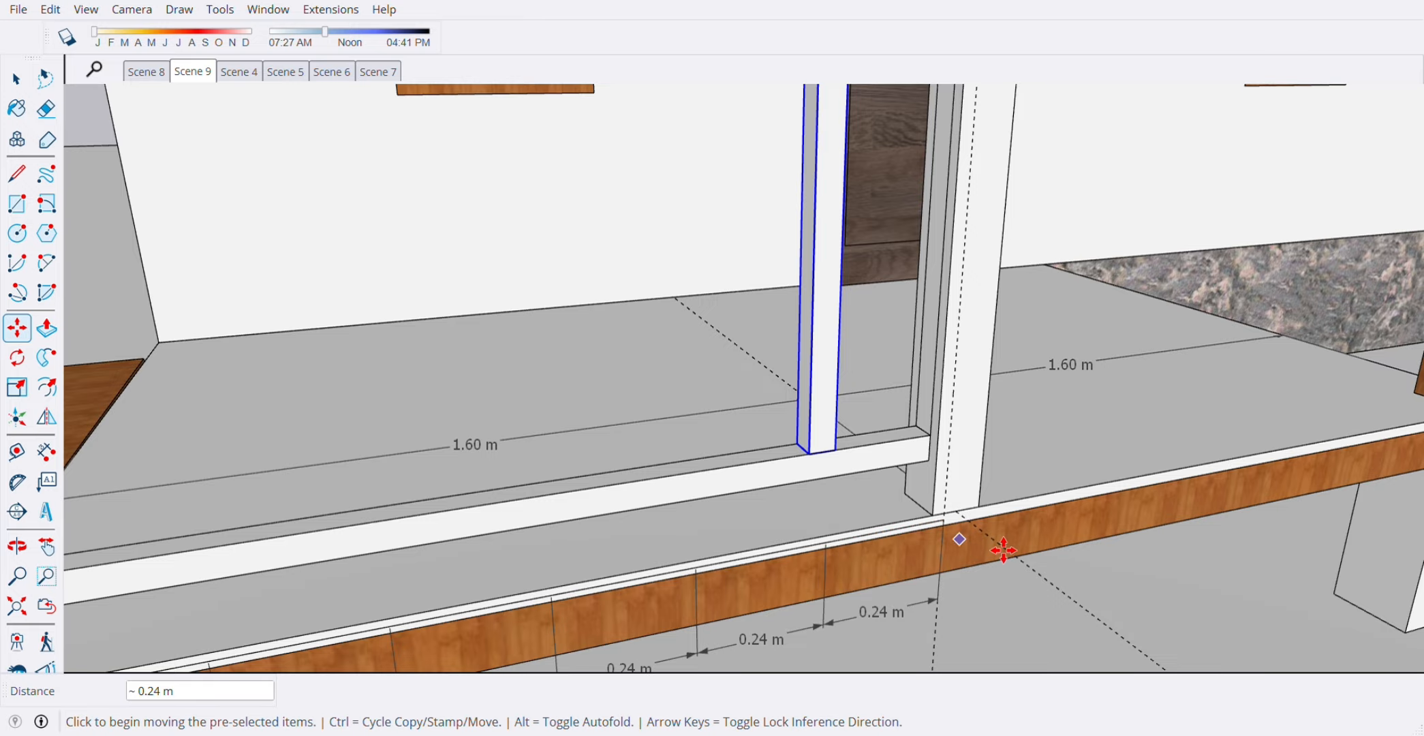
# - Multiply the baluster copy 5x at the same spacing toward the wooden corner post
pyautogui.moveTo(995, 547); pyautogui.dragTo(890, 505, button='middle')
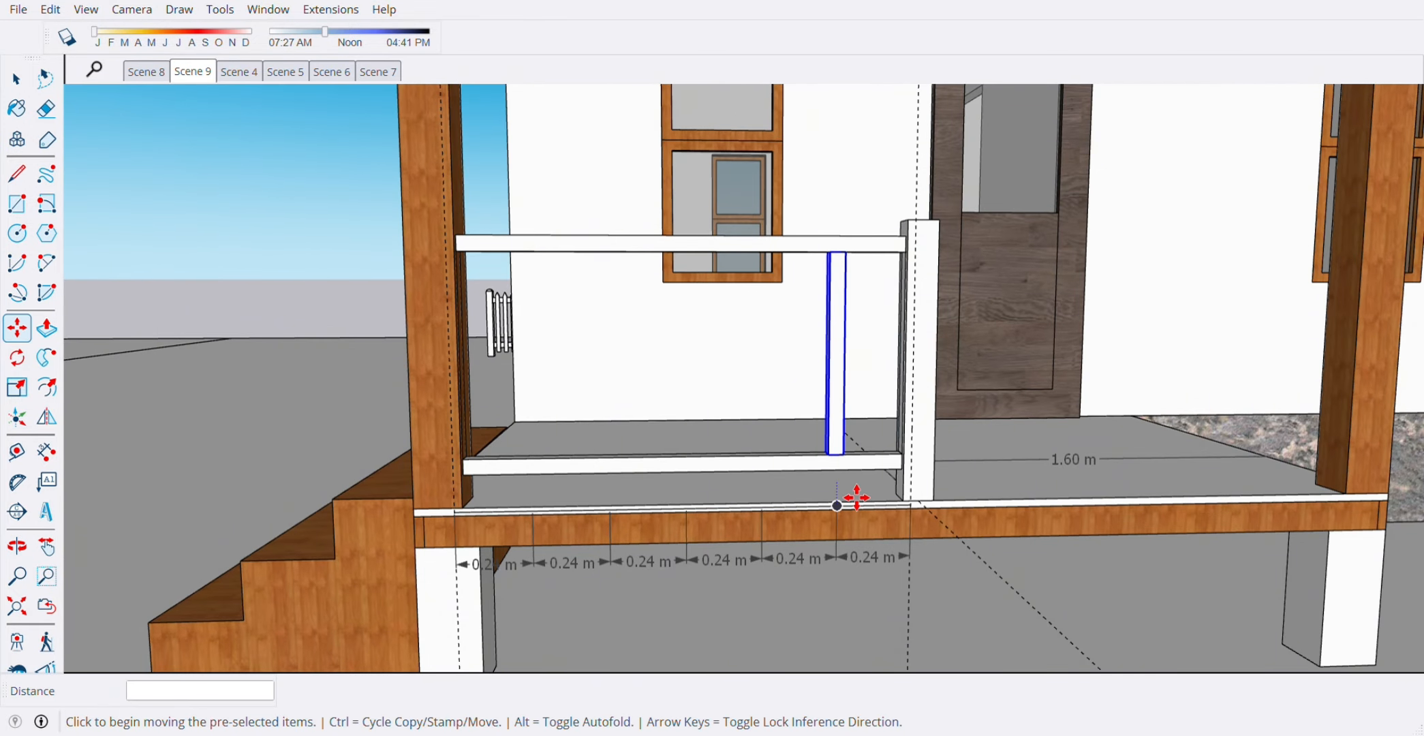
pyautogui.press('Return')
pyautogui.hotkey('ctrl', 't')
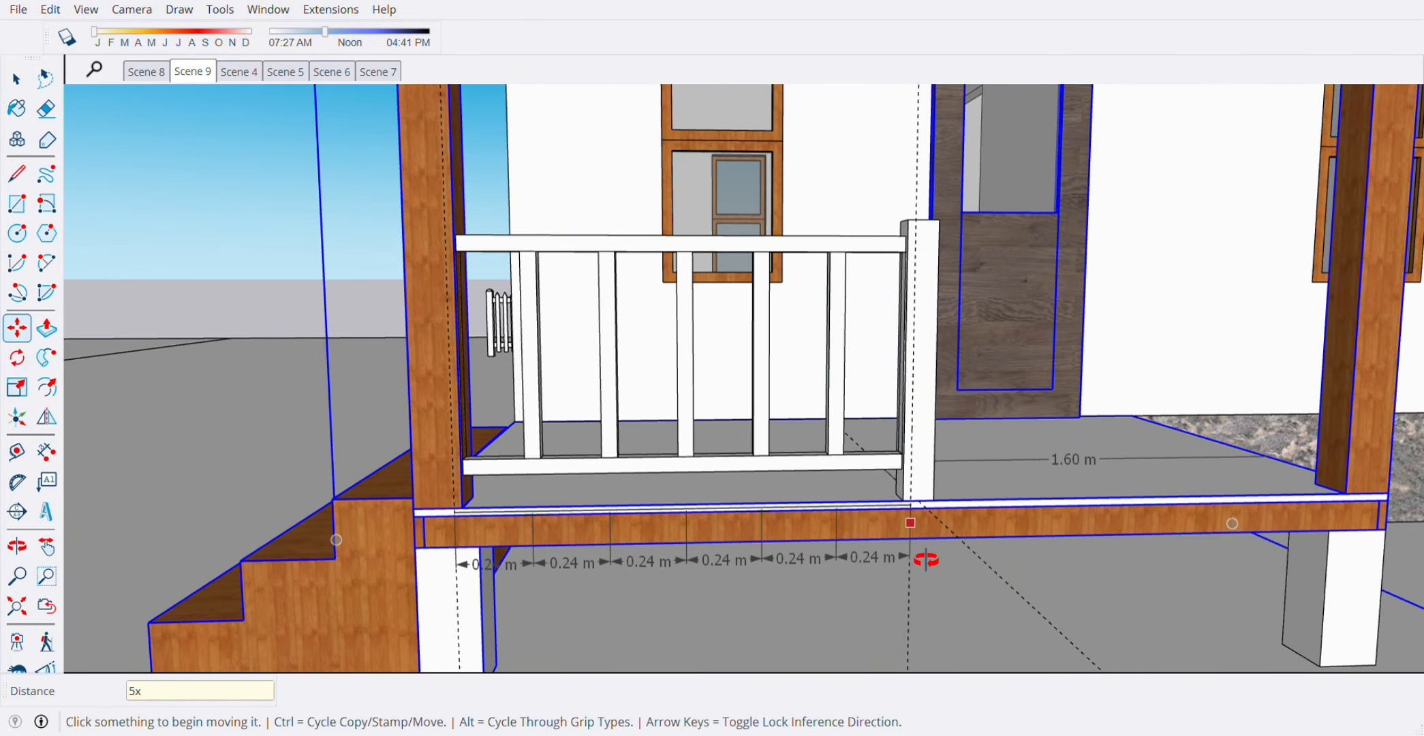
# - Delete the original baluster embedded in the middle post
pyautogui.moveTo(926, 560); pyautogui.dragTo(929, 605, button='middle')
pyautogui.press('space')
pyautogui.scroll(4, 901, 477)
pyautogui.moveTo(901, 480); pyautogui.dragTo(907, 407, button='middle')
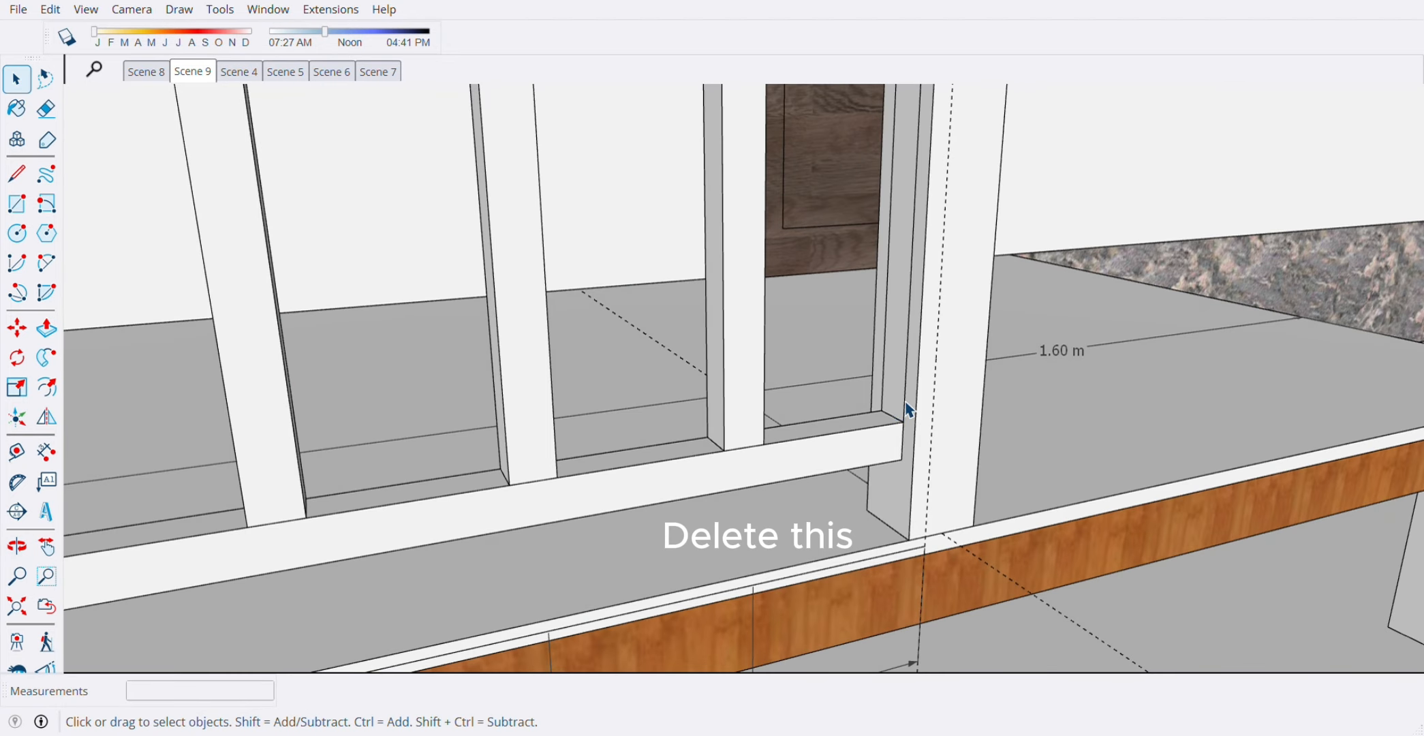
pyautogui.scroll(-5, 945, 511)
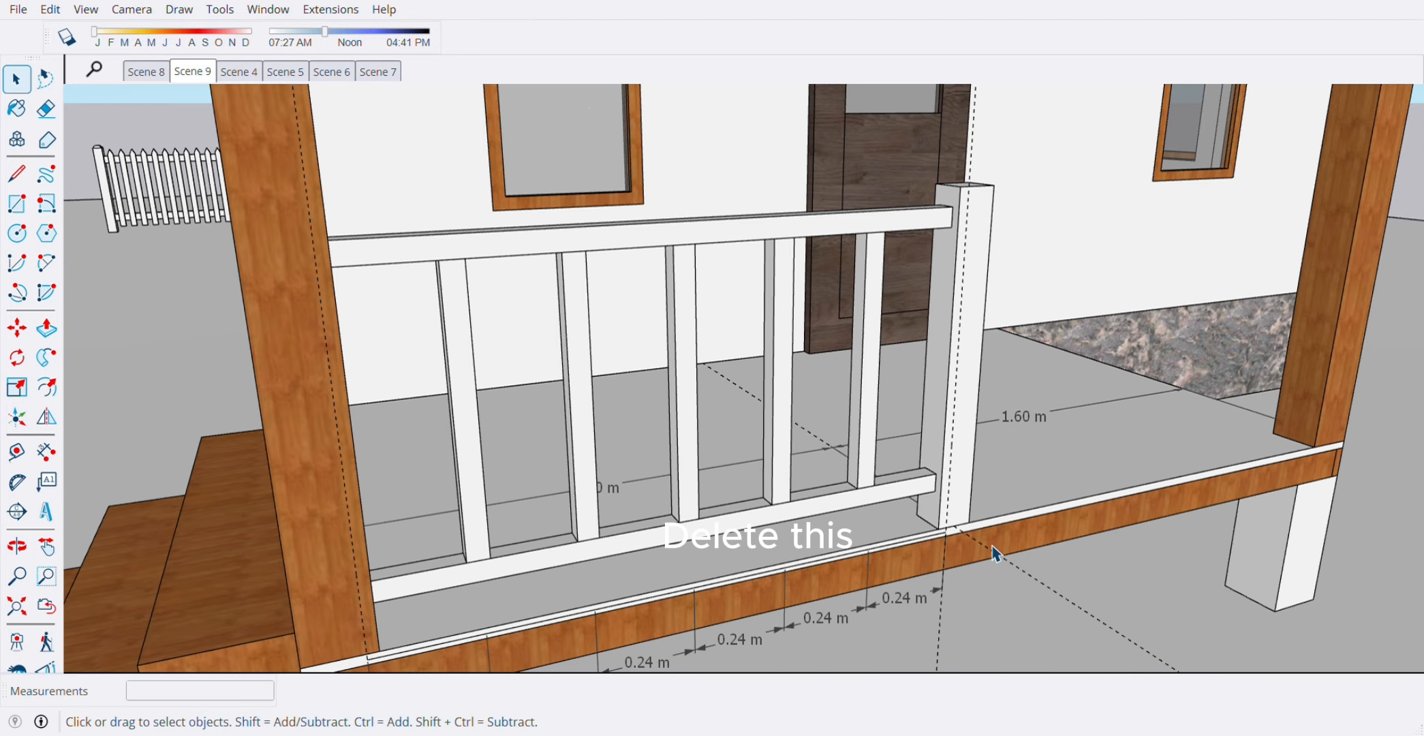
# - Dimension the gap between the wooden corner post and the nearest baluster, placing the dimension below the bottom rail
pyautogui.moveTo(995, 566); pyautogui.dragTo(786, 559, button='middle')
pyautogui.click(46, 451)
pyautogui.click(347, 495)
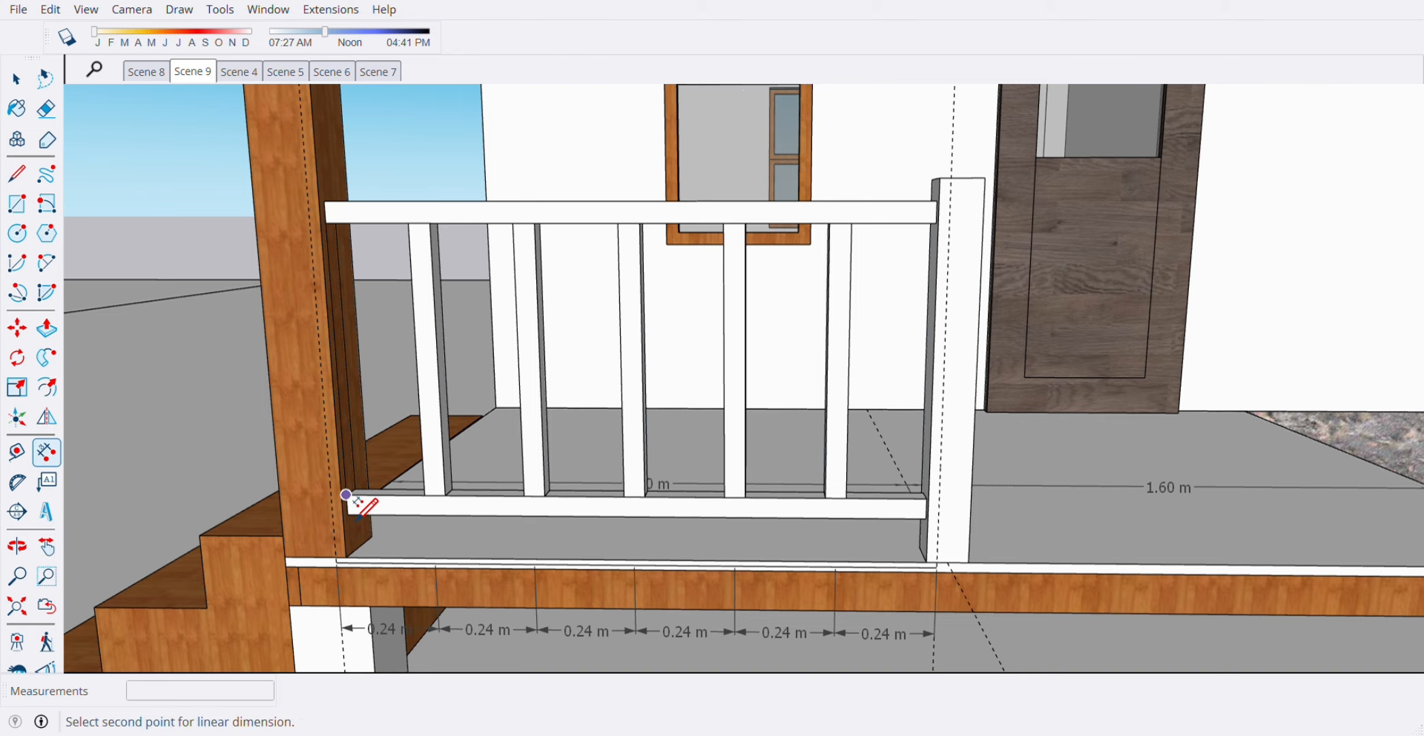
pyautogui.click(424, 496)
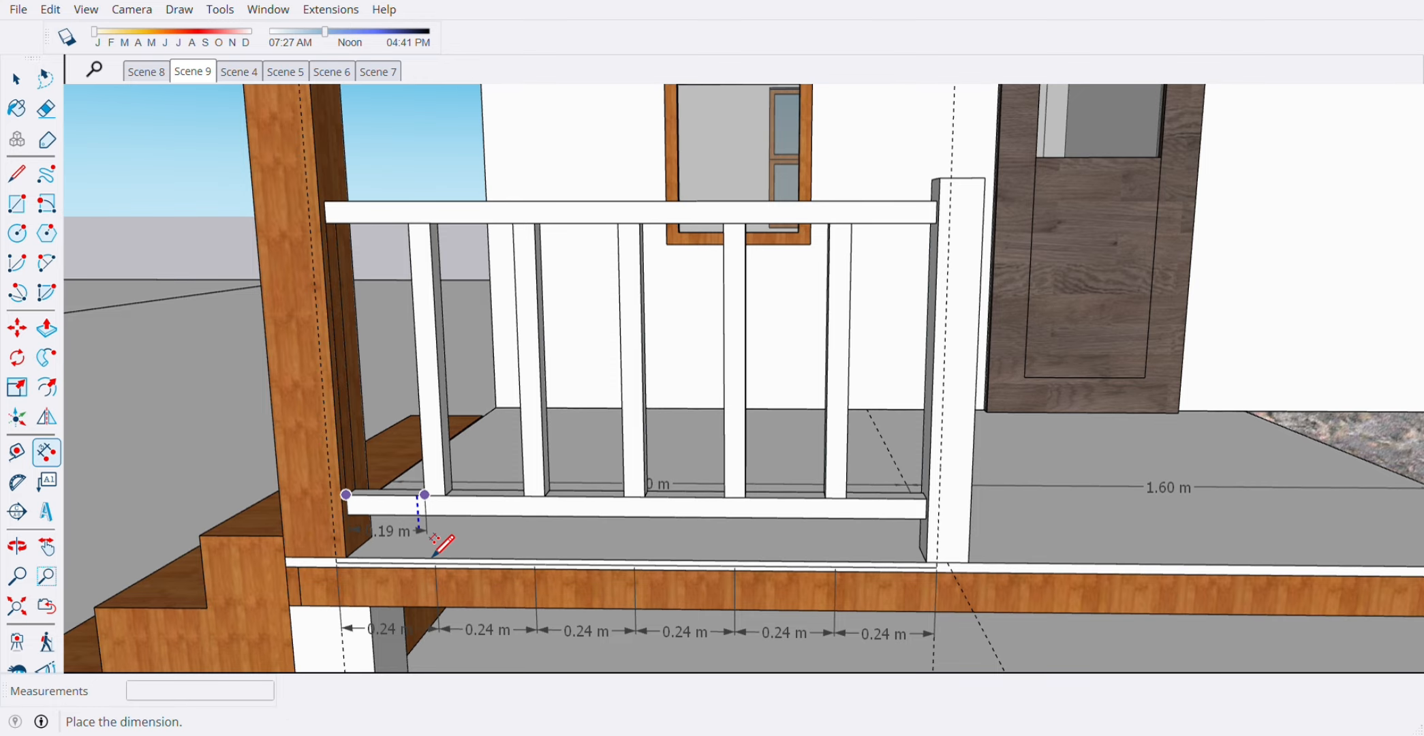
pyautogui.click(435, 553)
# - Dimension the clear gap between the first and second balusters from the corner post, below the bottom rail
pyautogui.click(446, 495)
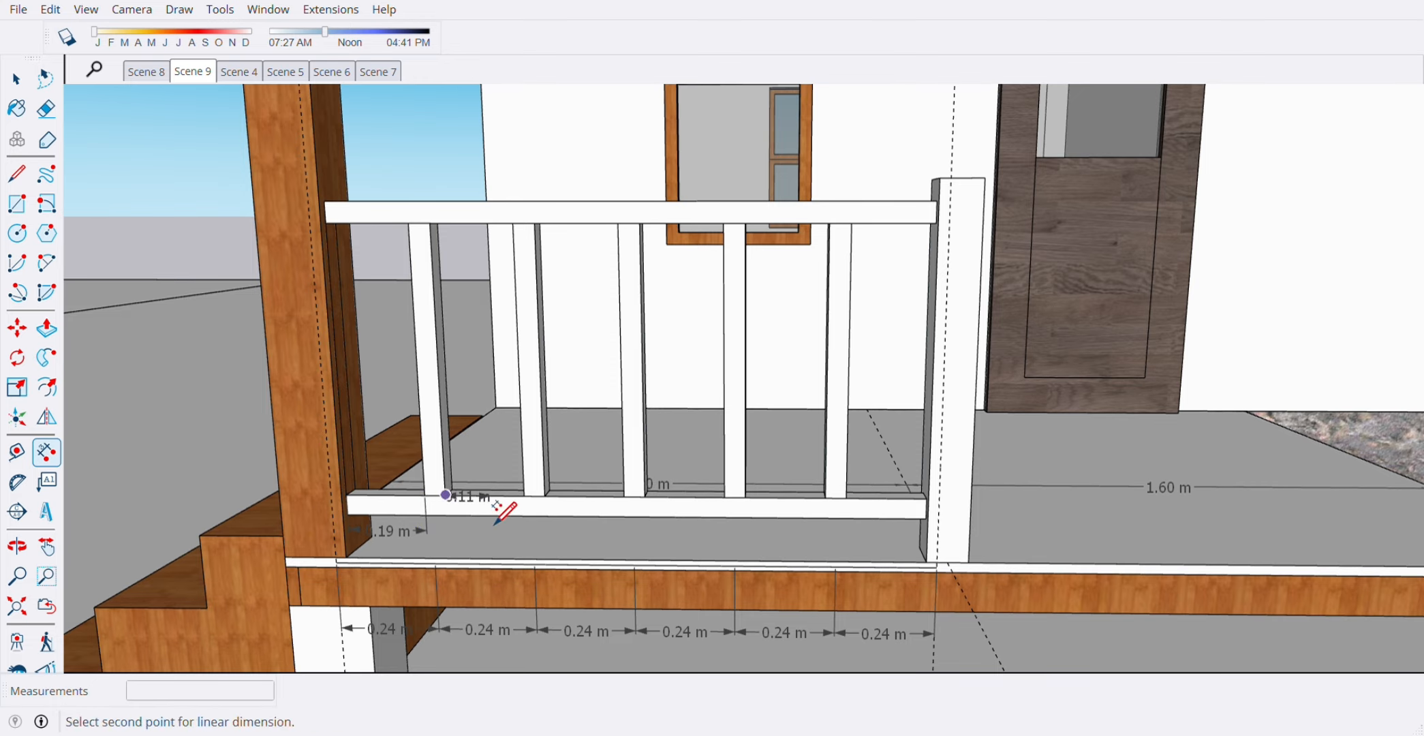
pyautogui.click(534, 503)
pyautogui.click(528, 538)
pyautogui.click(523, 495)
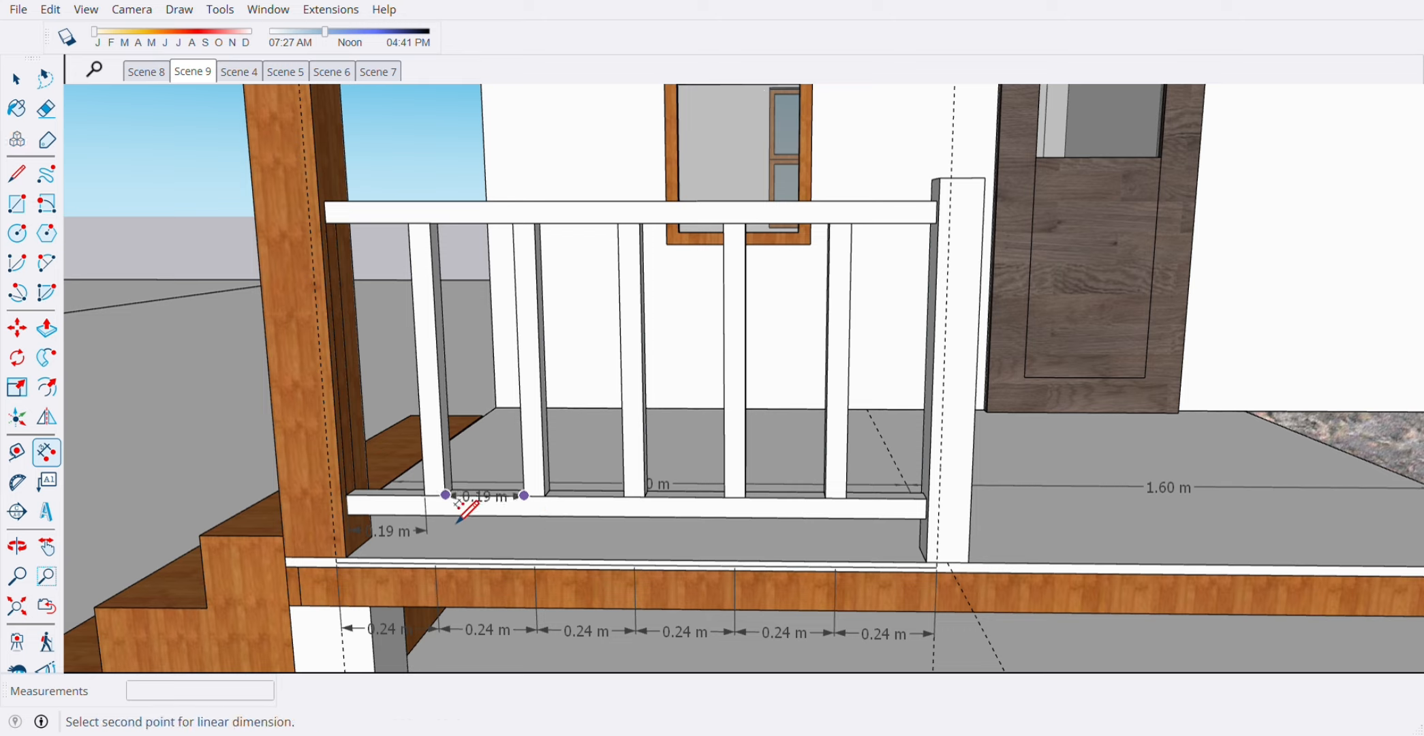
pyautogui.click(446, 496)
pyautogui.click(455, 505)
pyautogui.click(446, 496)
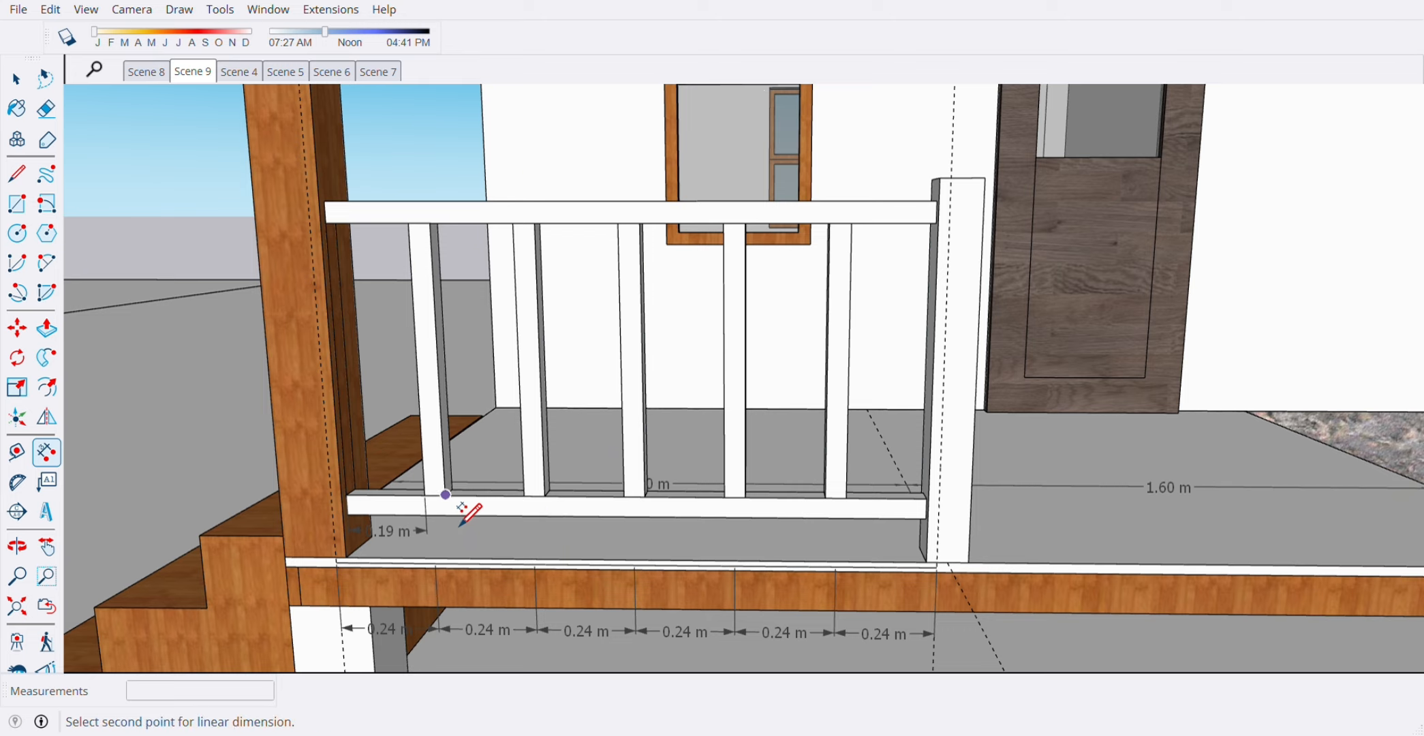
pyautogui.click(523, 495)
pyautogui.click(525, 532)
# - Dimension the clear gap between the second and third balusters from the corner post, below the bottom rail
pyautogui.click(545, 495)
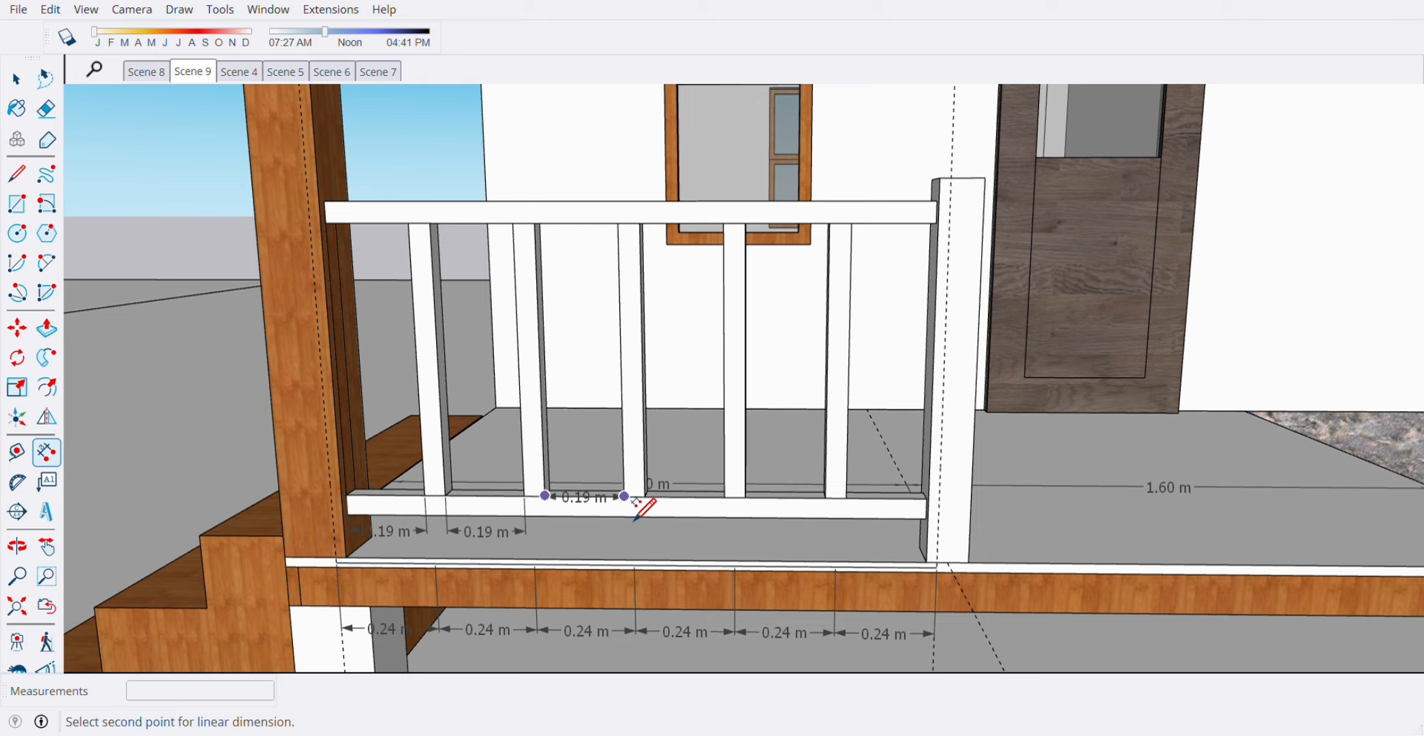
pyautogui.click(624, 496)
pyautogui.click(635, 506)
pyautogui.click(624, 496)
pyautogui.click(545, 496)
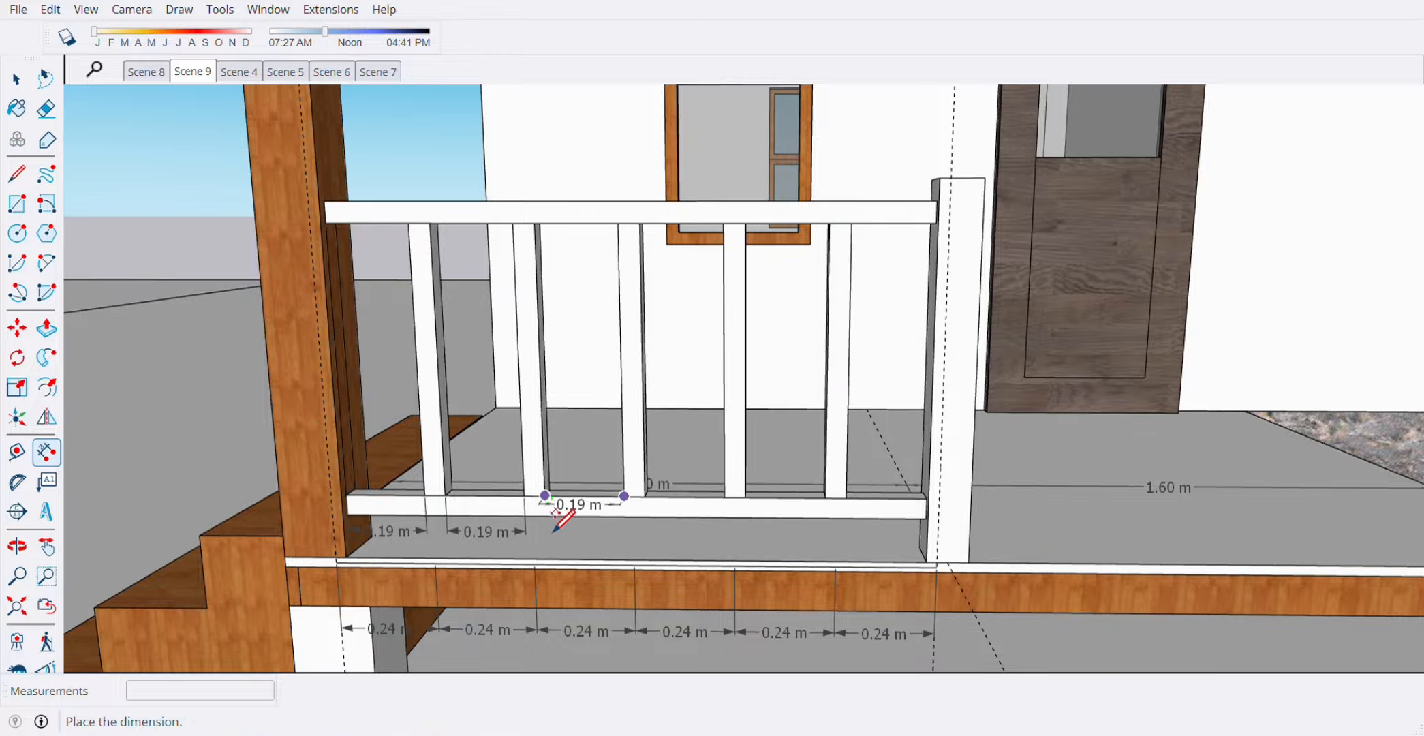
pyautogui.click(568, 534)
# - Dimension the clear gaps from the third to the fourth and the fourth to the fifth baluster, below the bottom rail
pyautogui.click(725, 497)
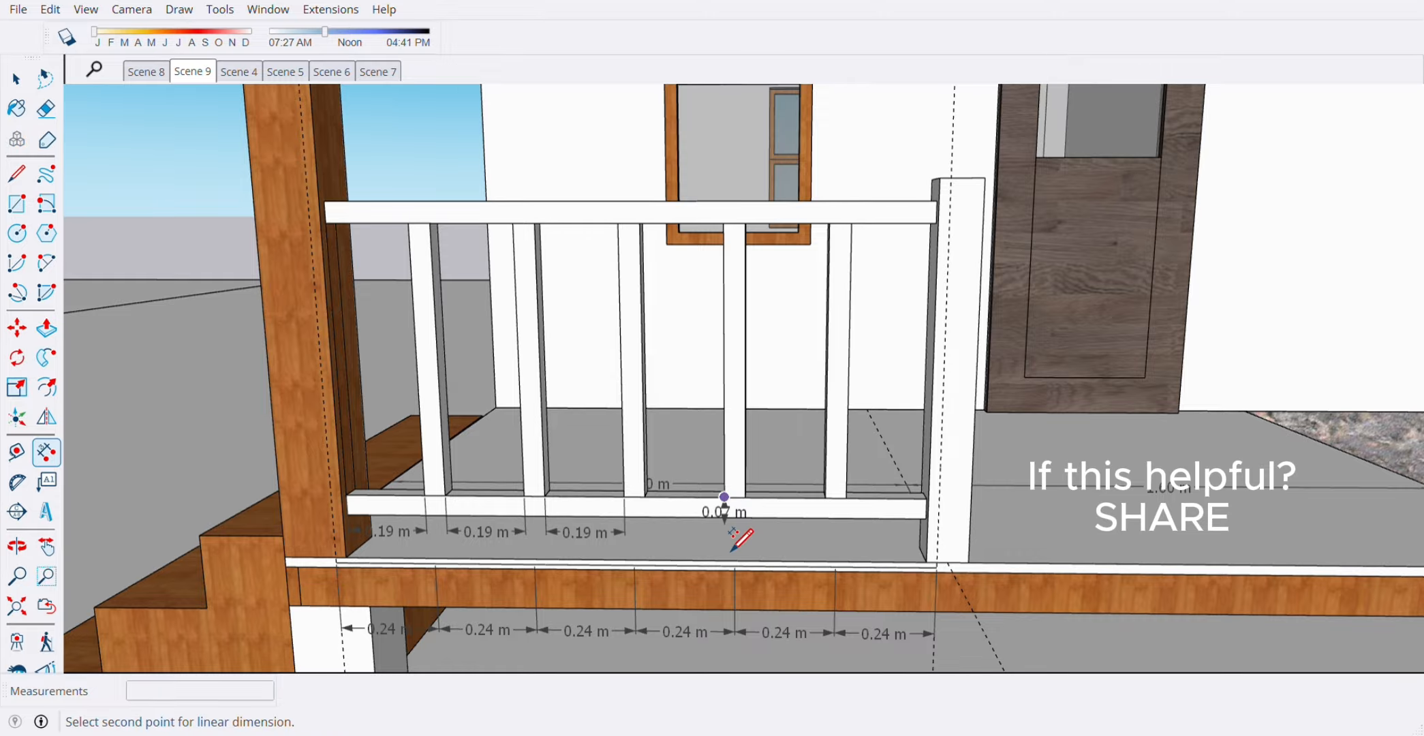
pyautogui.click(646, 496)
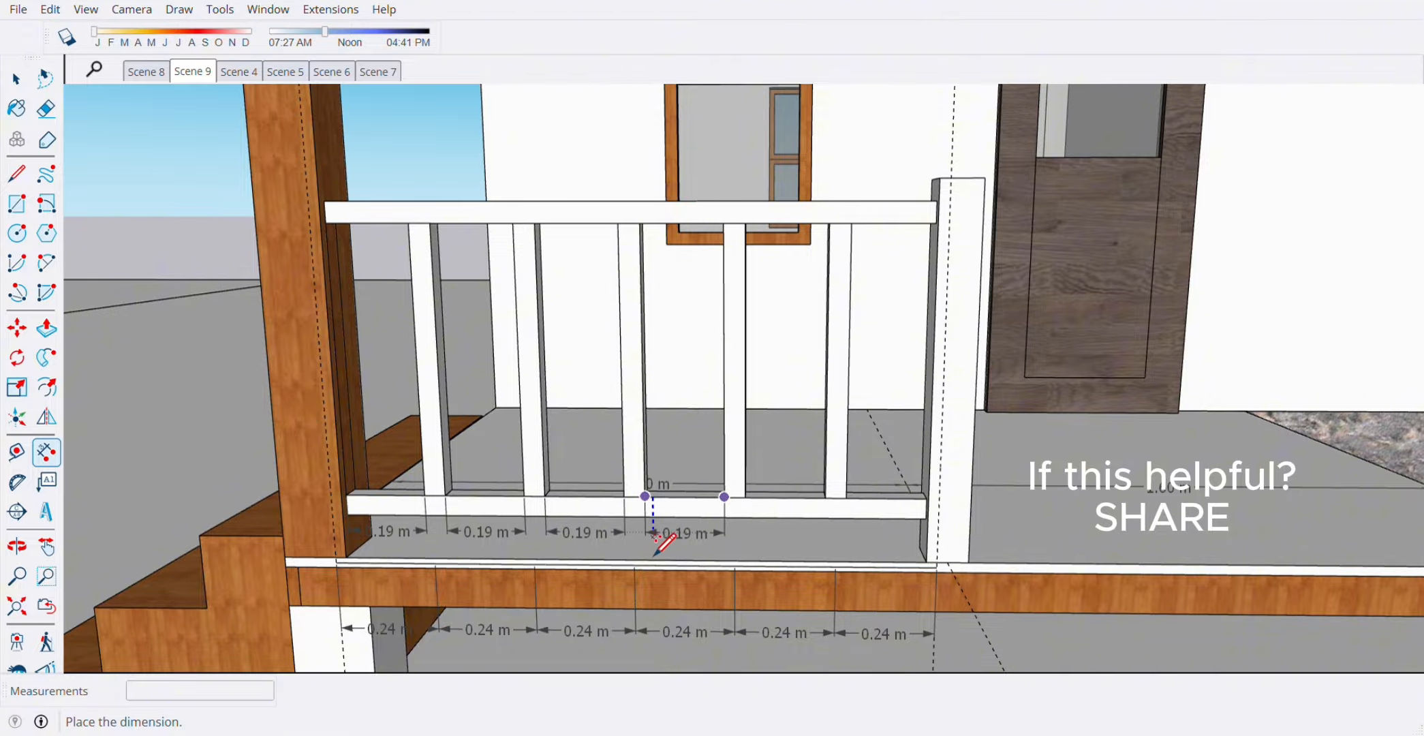
pyautogui.click(678, 556)
pyautogui.click(745, 497)
pyautogui.click(826, 497)
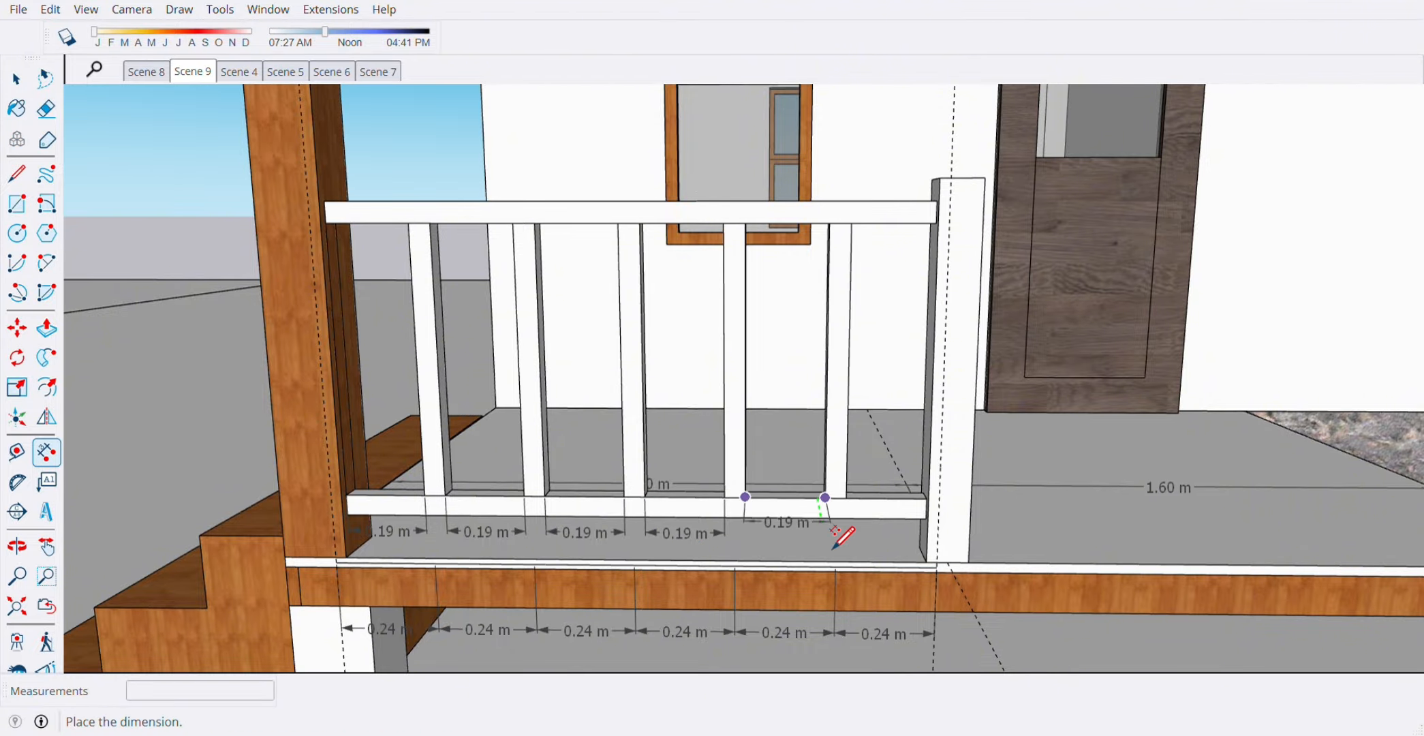
pyautogui.moveTo(837, 555)
pyautogui.mouseDown(button='middle')
pyautogui.moveTo(763, 544)
pyautogui.moveTo(814, 544)
pyautogui.mouseUp(button='middle')
pyautogui.click(821, 544)
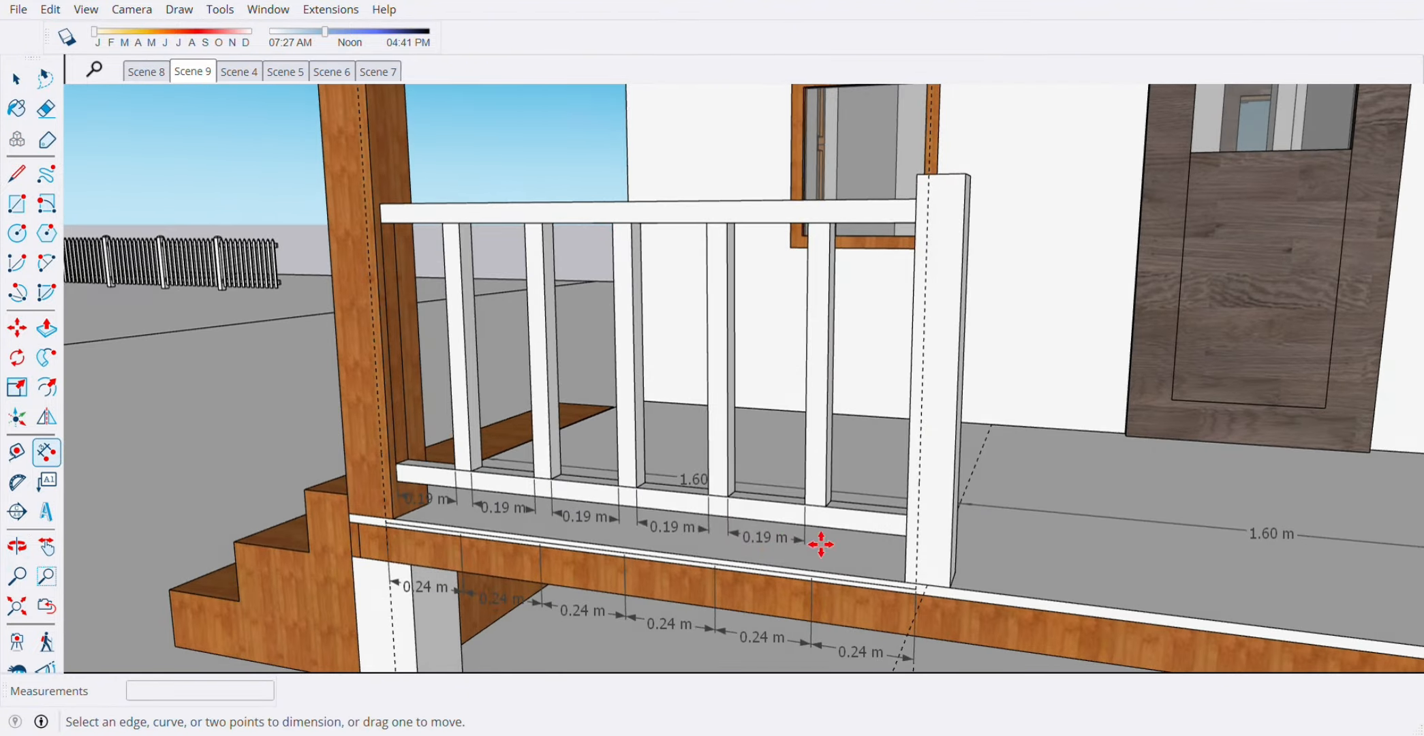
# - Dimension the clear gap between the fifth baluster and the middle post, placing the dimension below the bottom rail
pyautogui.click(826, 506)
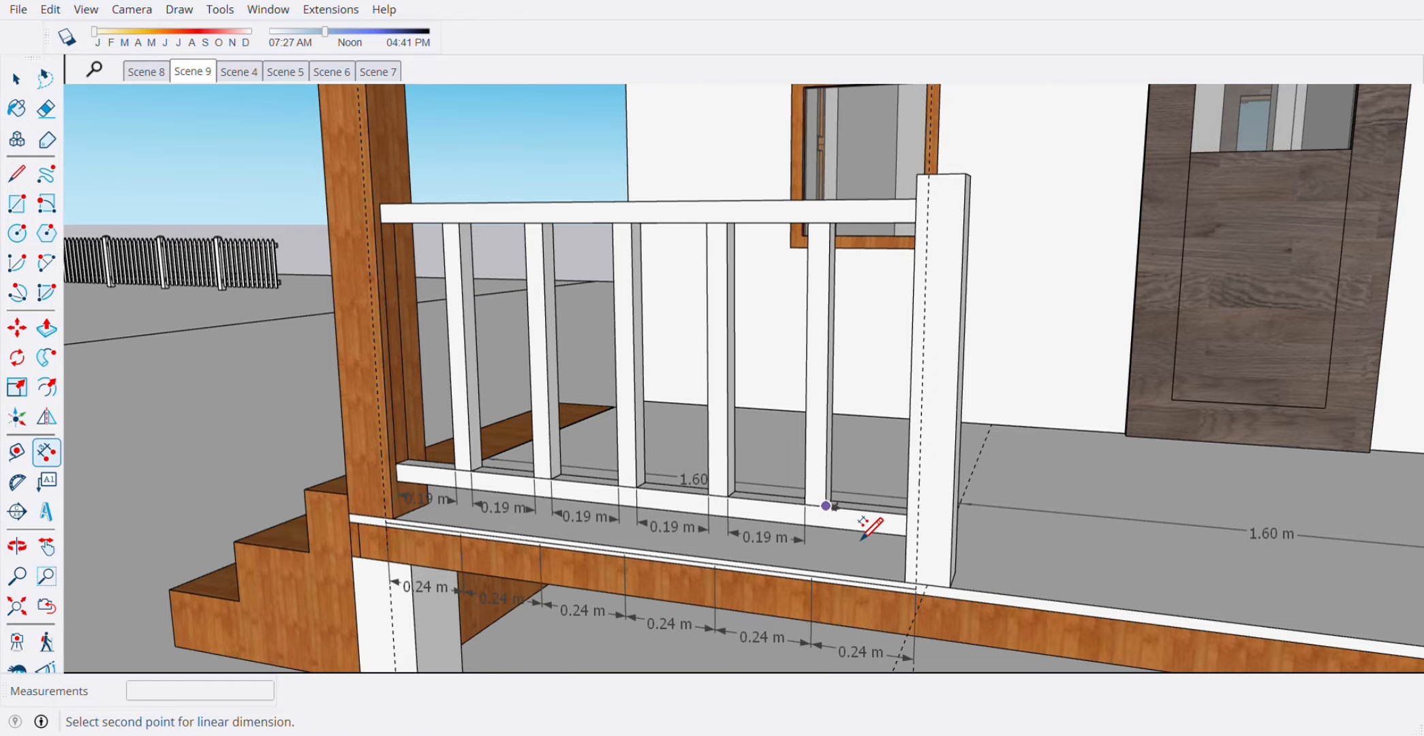
pyautogui.moveTo(872, 514); pyautogui.dragTo(956, 518, button='middle')
pyautogui.scroll(2, 956, 518)
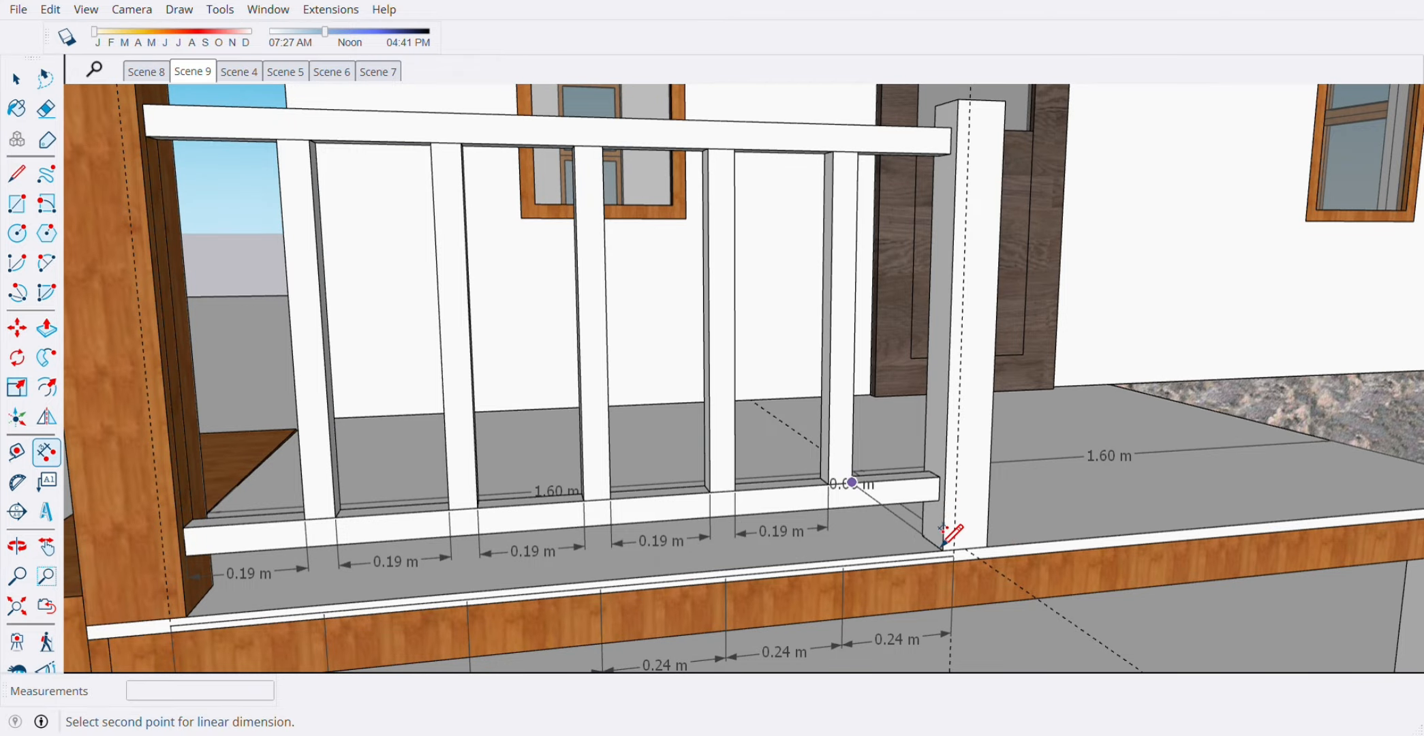
pyautogui.click(941, 477)
pyautogui.moveTo(941, 542); pyautogui.dragTo(894, 635, button='middle')
pyautogui.scroll(3, 603, 663)
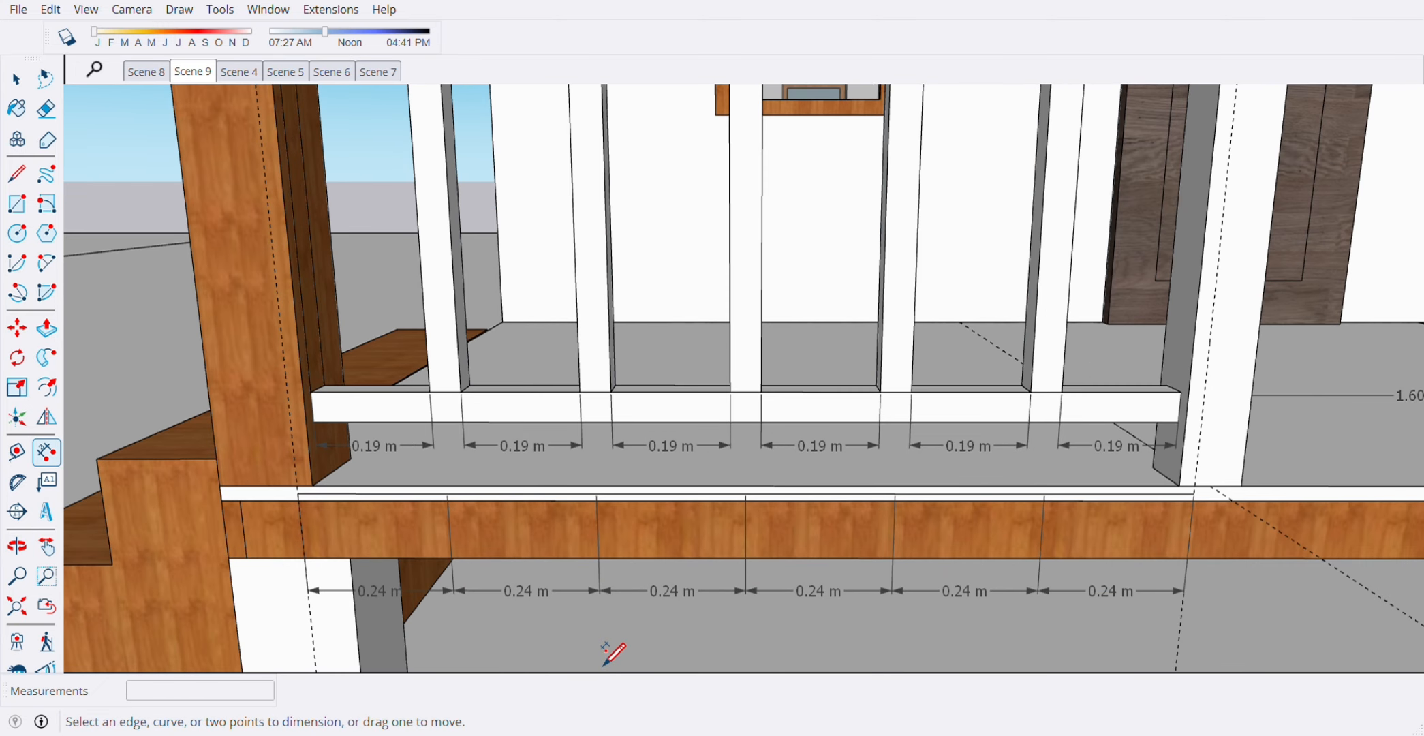
pyautogui.moveTo(792, 647); pyautogui.dragTo(787, 683, button='middle')
pyautogui.scroll(2, 797, 640)
pyautogui.scroll(-5, 651, 626)
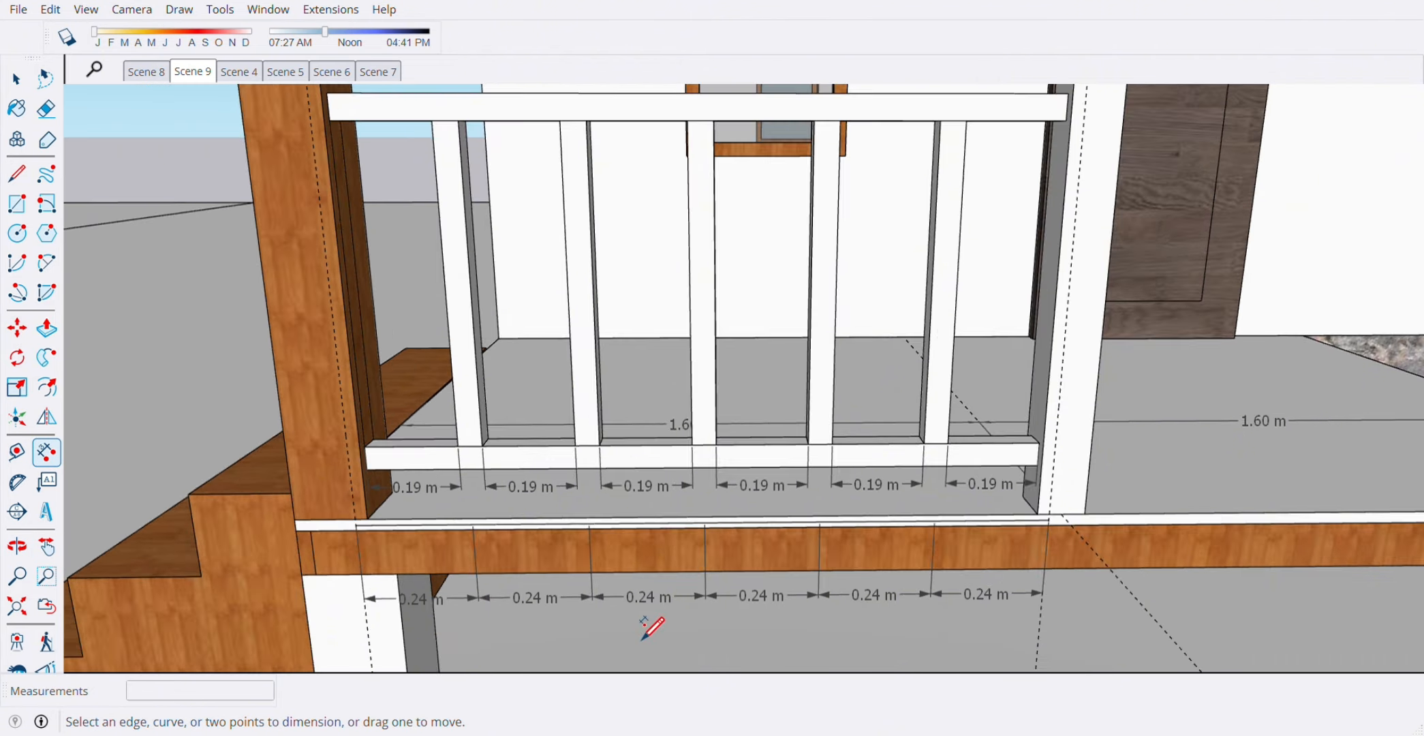
pyautogui.press('space')
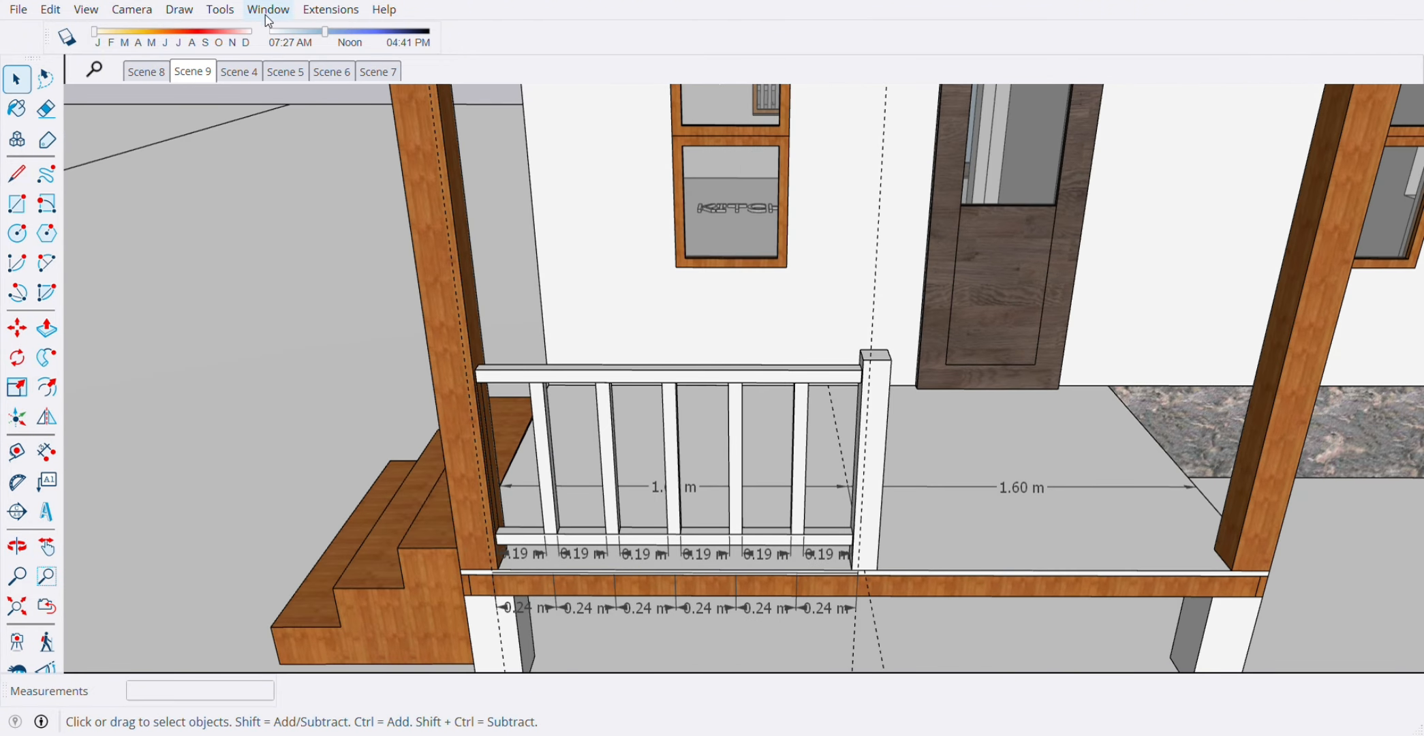
# - Sample the Wood Bamboo material from the existing porch wood and paint the middle post and top rail with it
pyautogui.click(497, 33)
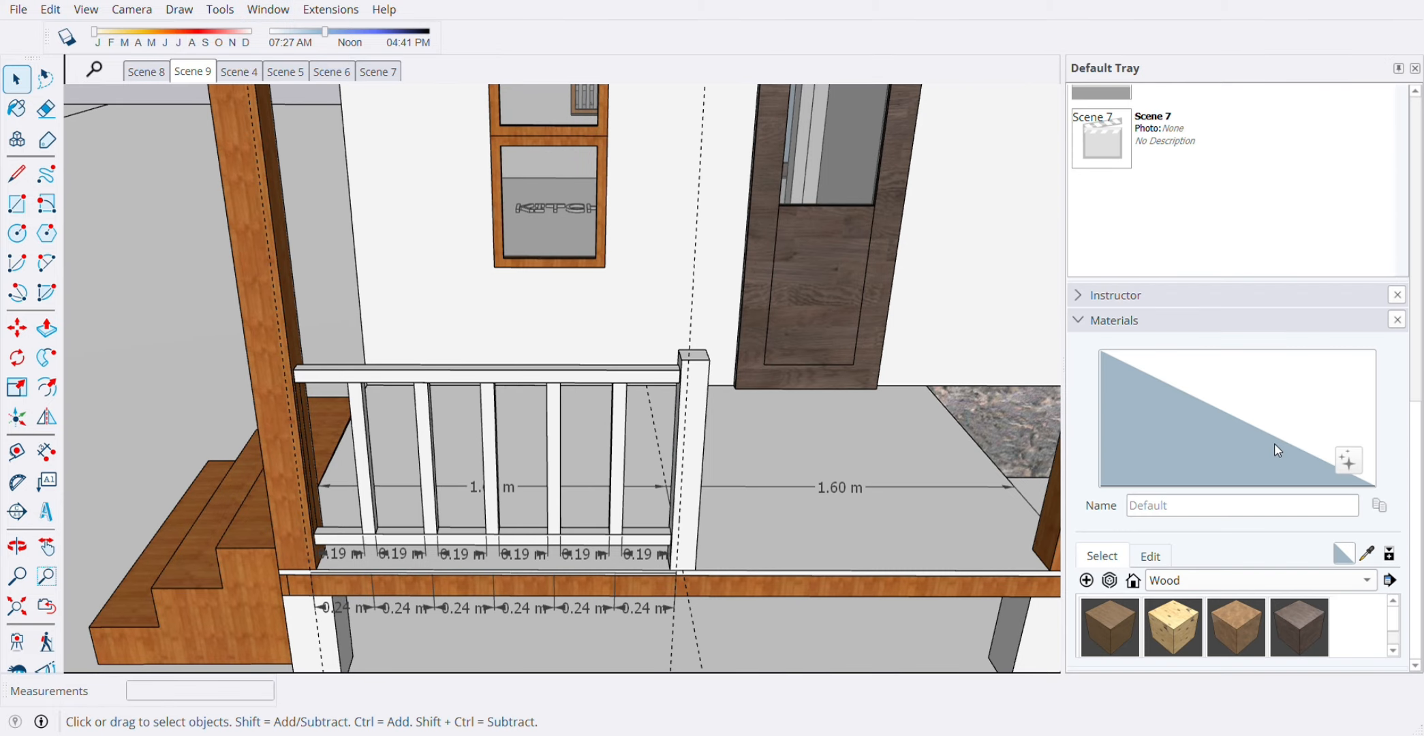
pyautogui.click(1366, 553)
pyautogui.click(708, 606)
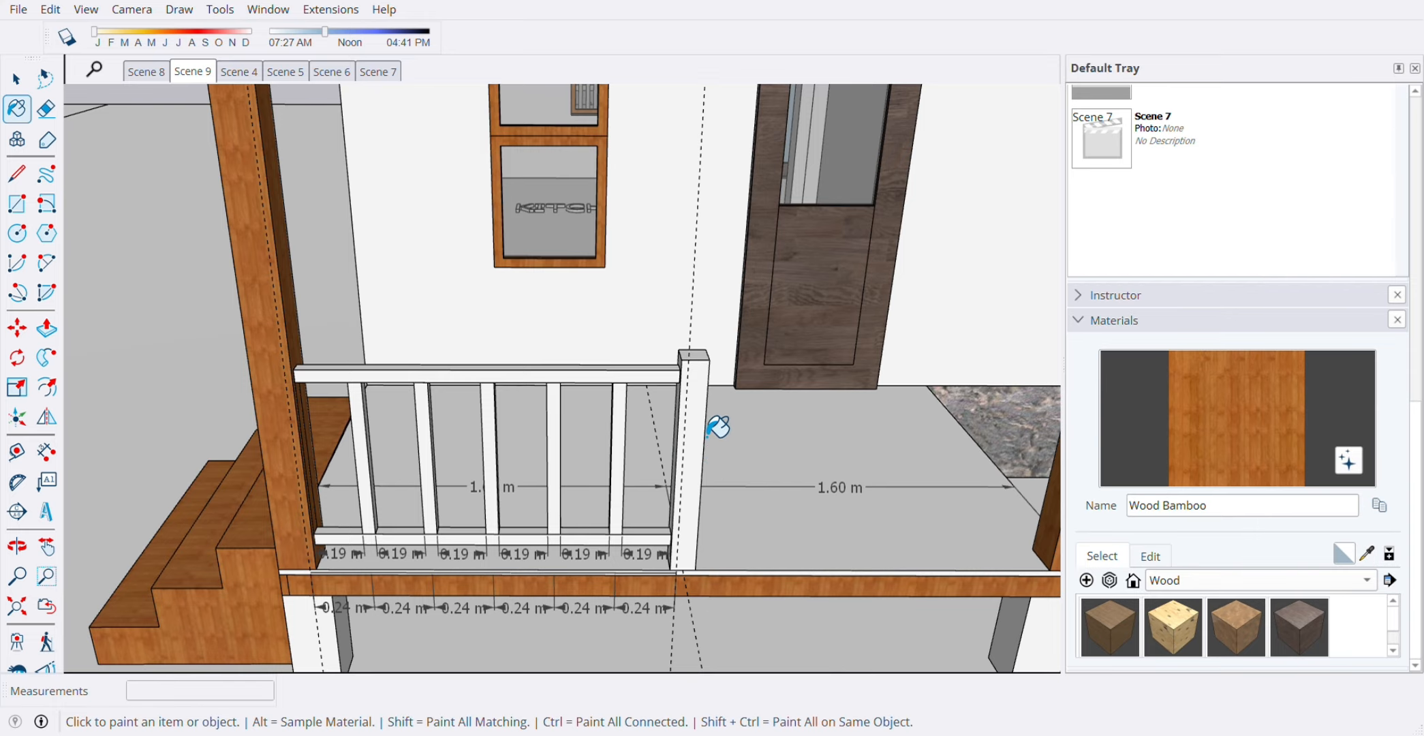
pyautogui.click(695, 429)
pyautogui.click(655, 376)
# - Paint the five balusters and the bottom rail with the Wood Bamboo material
pyautogui.click(621, 436)
pyautogui.click(554, 436)
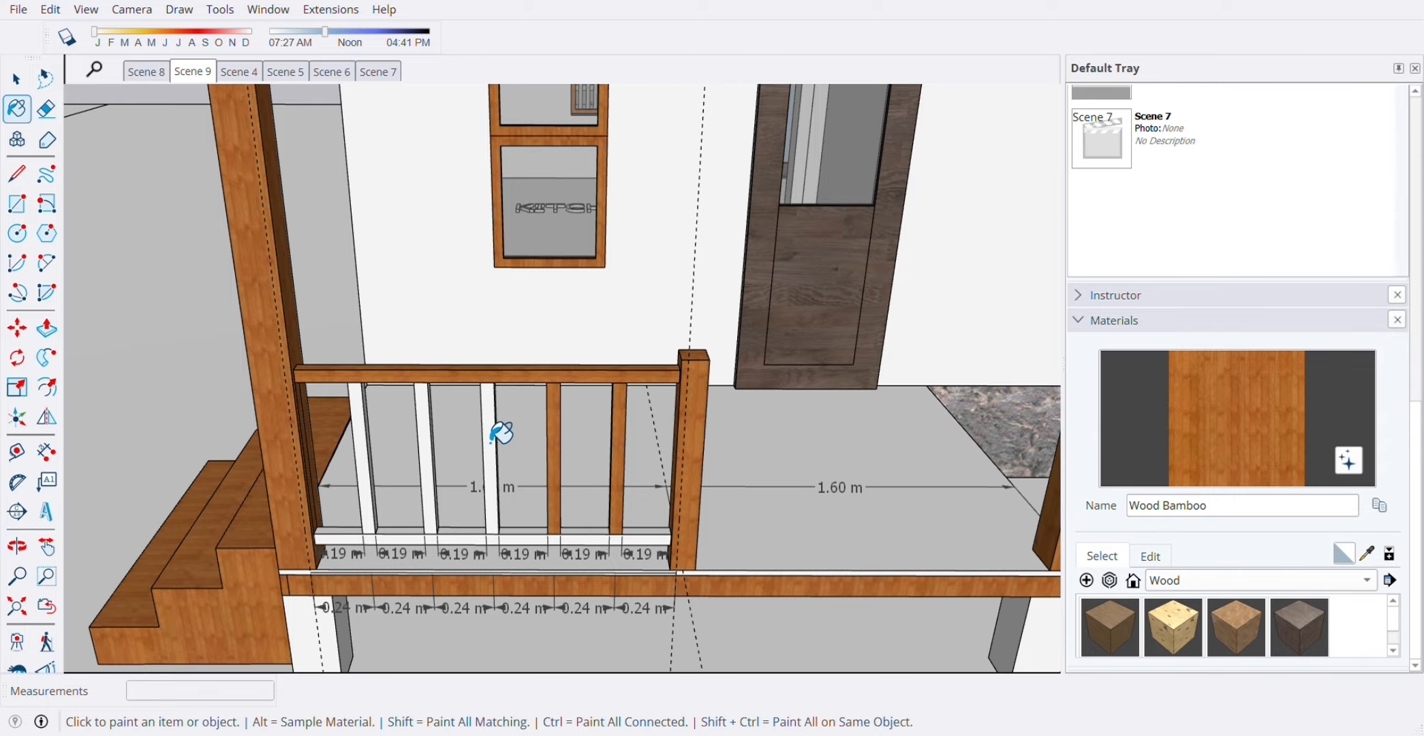
pyautogui.click(491, 436)
pyautogui.click(426, 436)
pyautogui.click(365, 433)
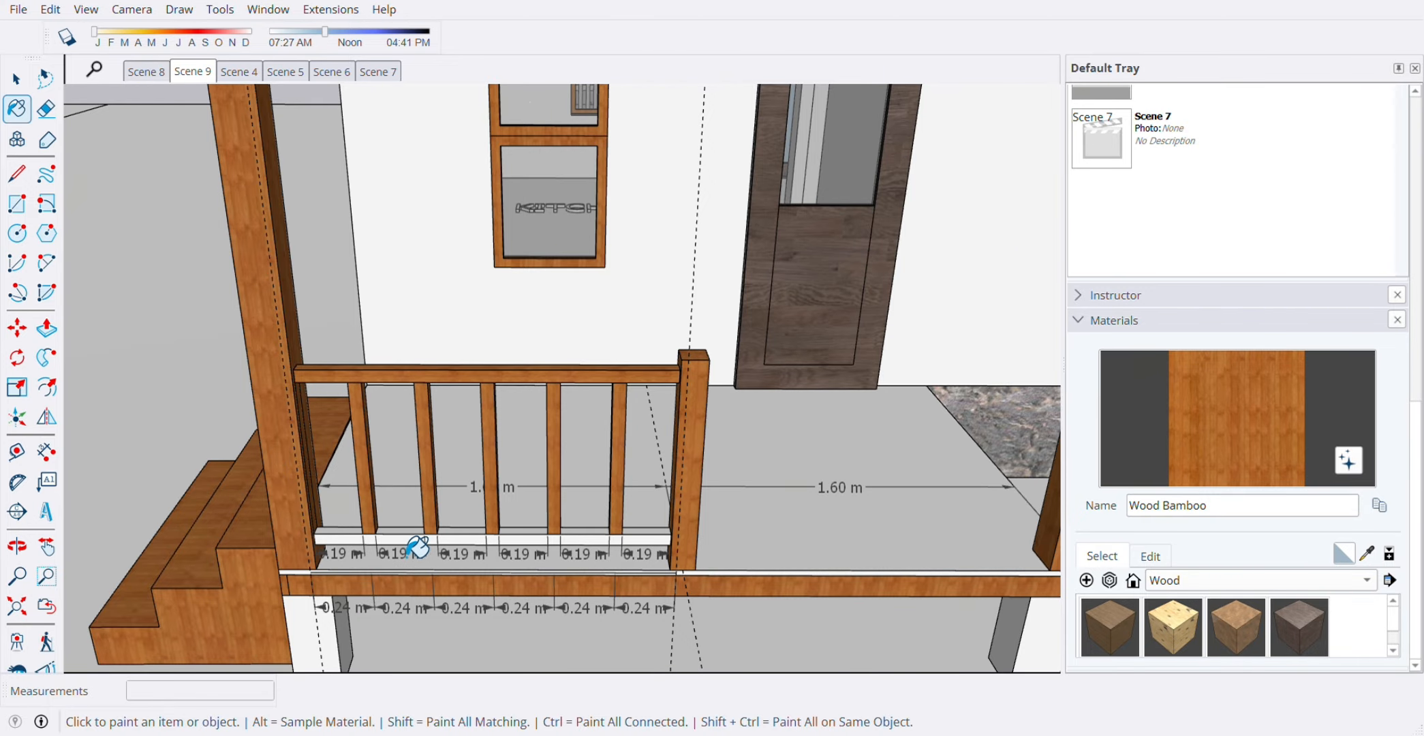
pyautogui.click(408, 541)
# - Select the top rail, all five balusters and the bottom rail together, leaving the middle post out
pyautogui.moveTo(722, 560); pyautogui.dragTo(724, 579, button='middle')
pyautogui.press('space')
pyautogui.click(661, 388)
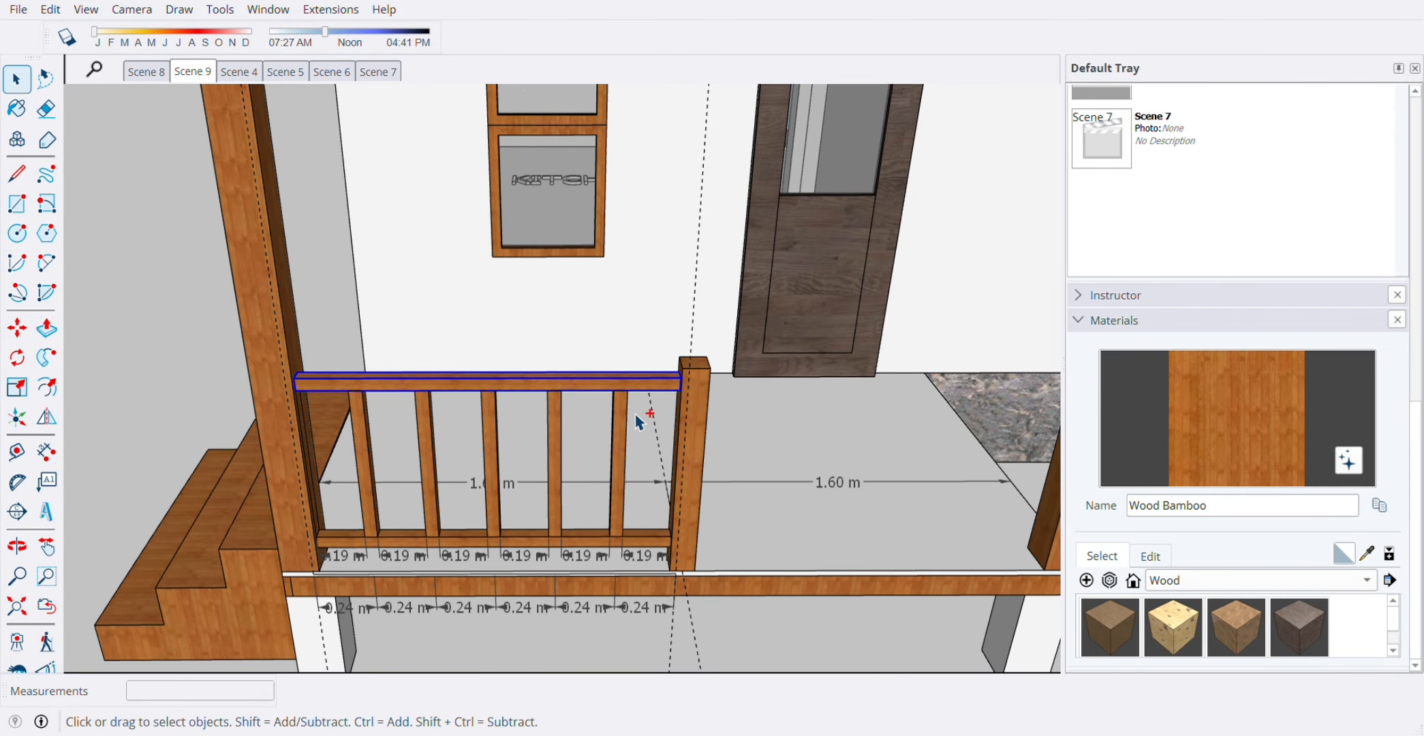
pyautogui.keyDown('ctrl'); pyautogui.click(431, 425); pyautogui.keyUp('ctrl')
pyautogui.keyDown('ctrl'); pyautogui.click(368, 428); pyautogui.keyUp('ctrl')
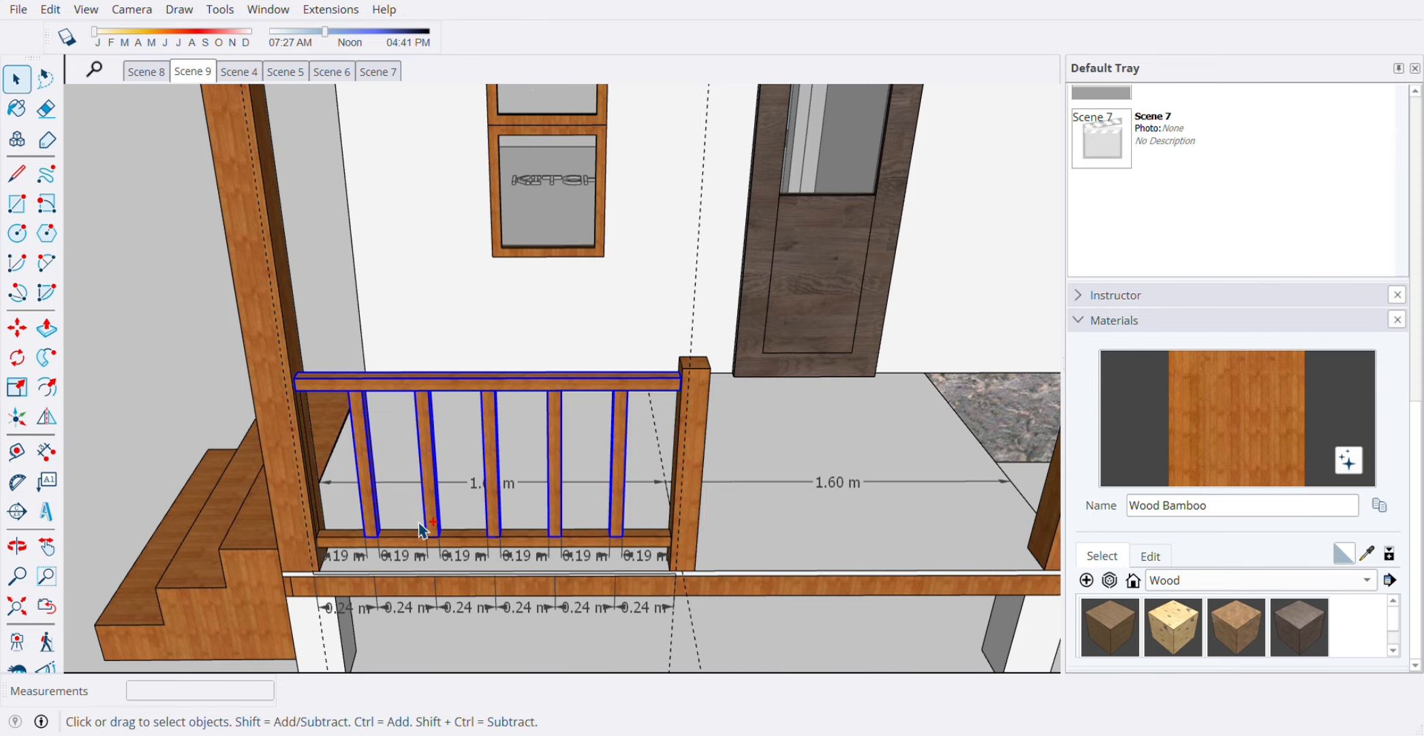
pyautogui.keyDown('ctrl'); pyautogui.click(415, 541); pyautogui.keyUp('ctrl')
pyautogui.moveTo(728, 449); pyautogui.dragTo(731, 469, button='middle')
pyautogui.scroll(4, 720, 415)
pyautogui.moveTo(720, 406)
pyautogui.mouseDown(button='middle')
pyautogui.moveTo(718, 388)
pyautogui.moveTo(712, 423)
pyautogui.mouseUp(button='middle')
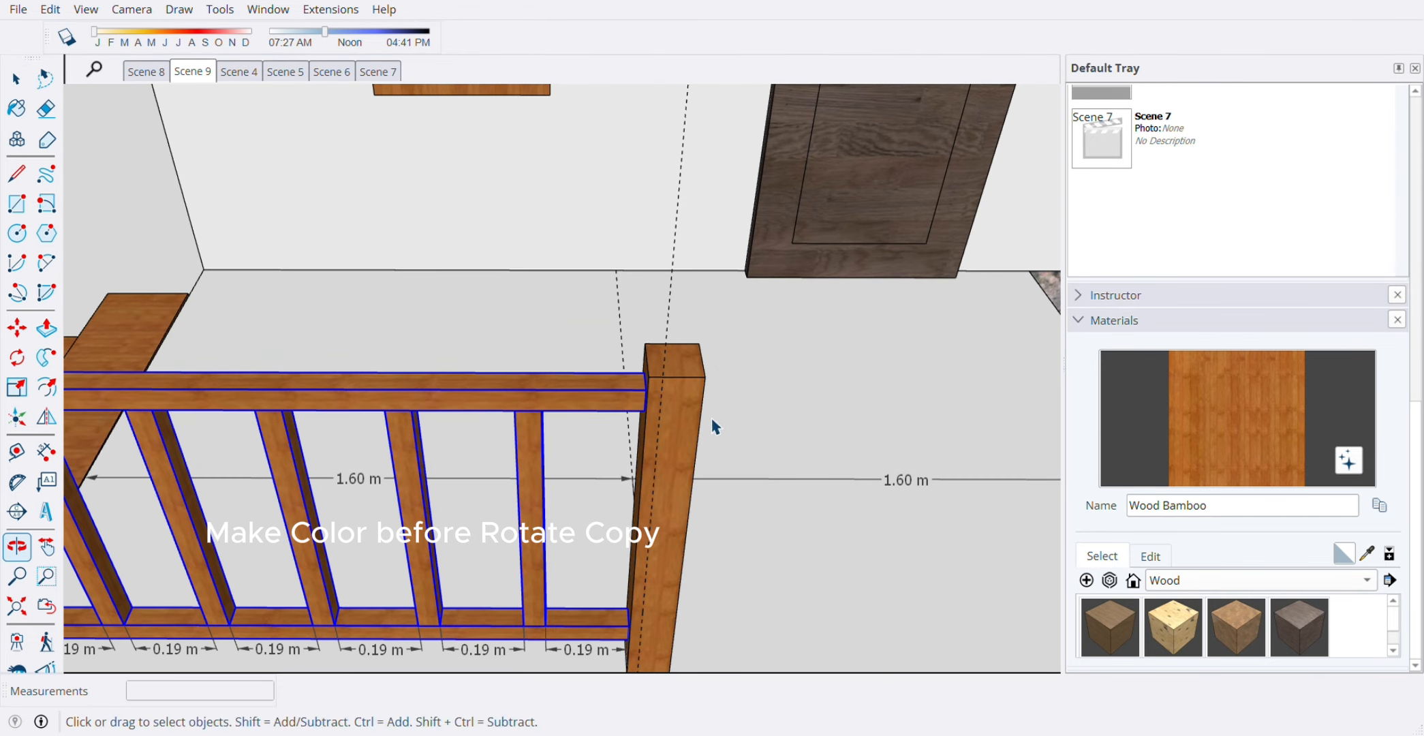
# - Draw a diagonal line between opposite corners of the middle post's top face
pyautogui.press('l')
pyautogui.click(646, 344)
pyautogui.click(705, 377)
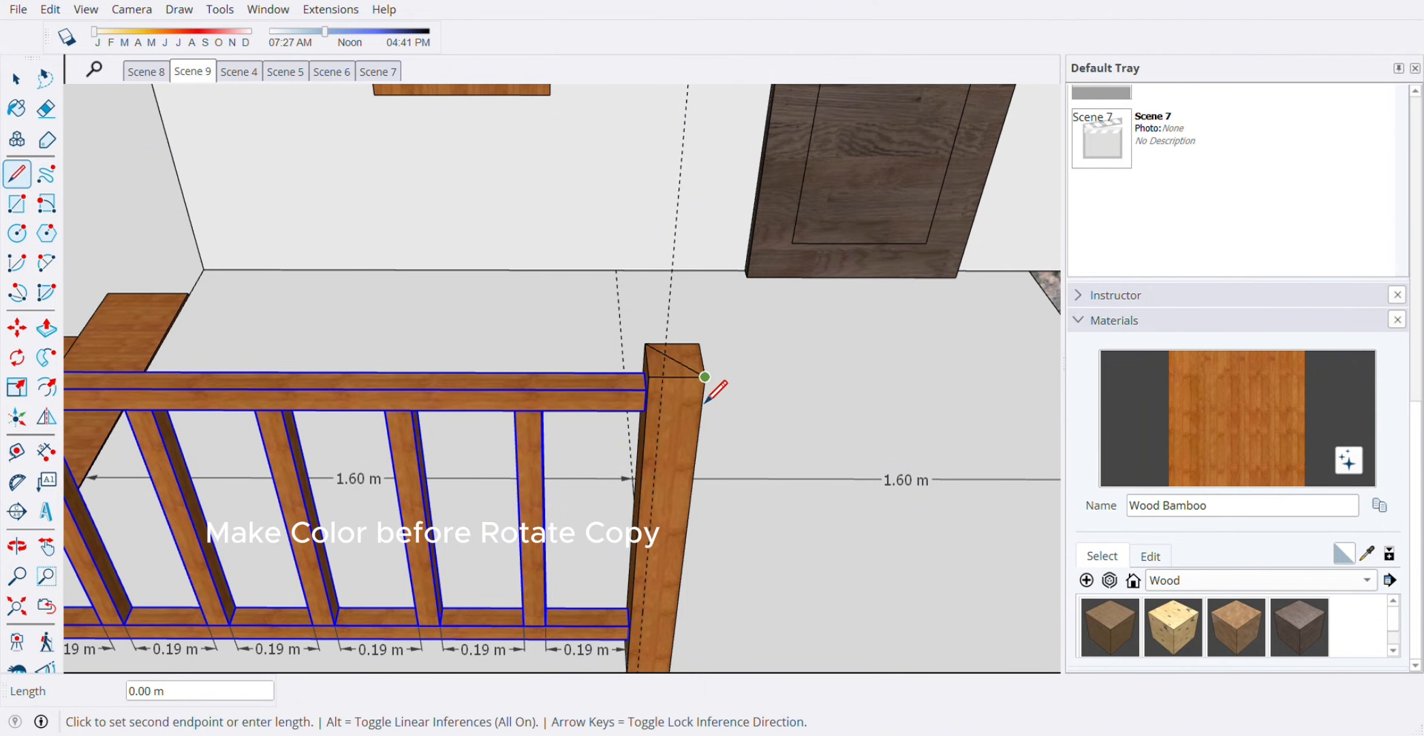
# - Rotate a copy of the selected rails and balusters about the diagonal's midpoint on the middle post onto the porch's open half
pyautogui.press('q')
pyautogui.click(675, 359)
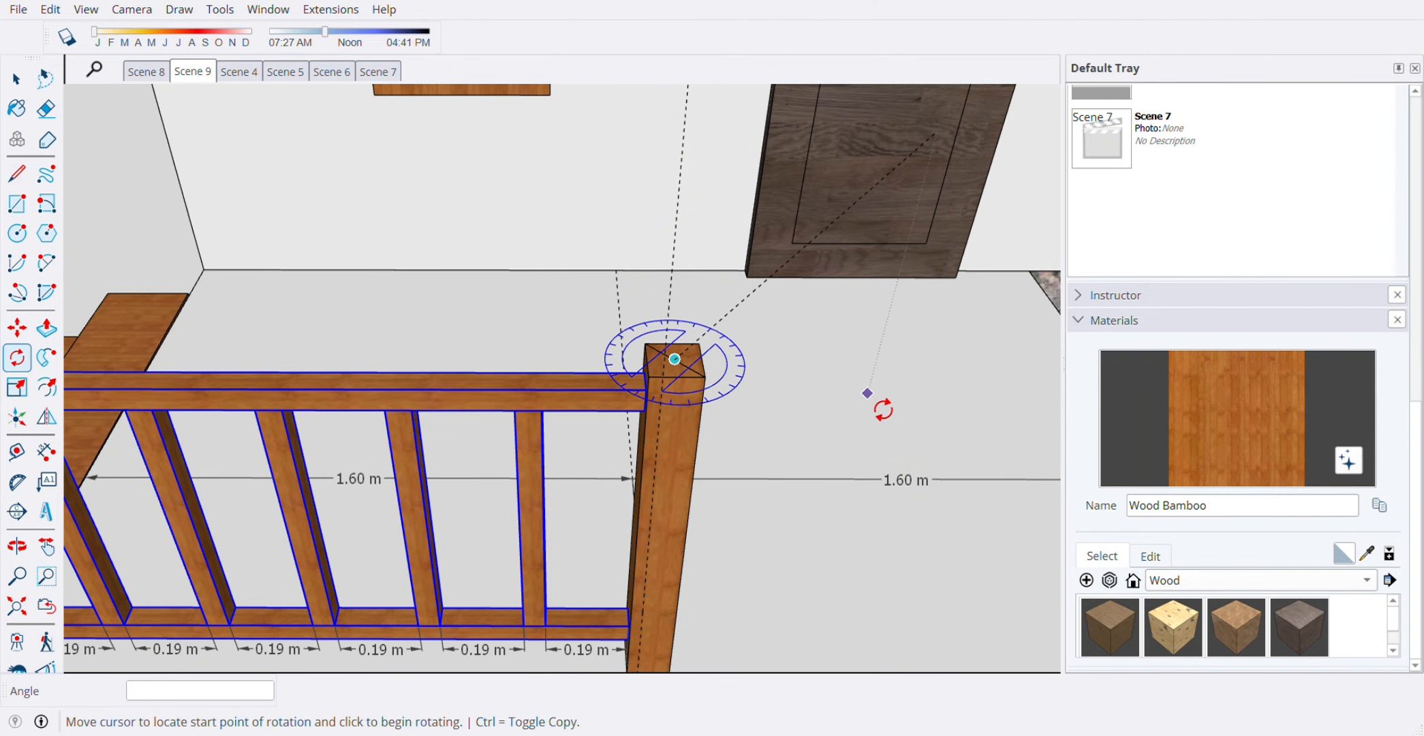
pyautogui.click(867, 393)
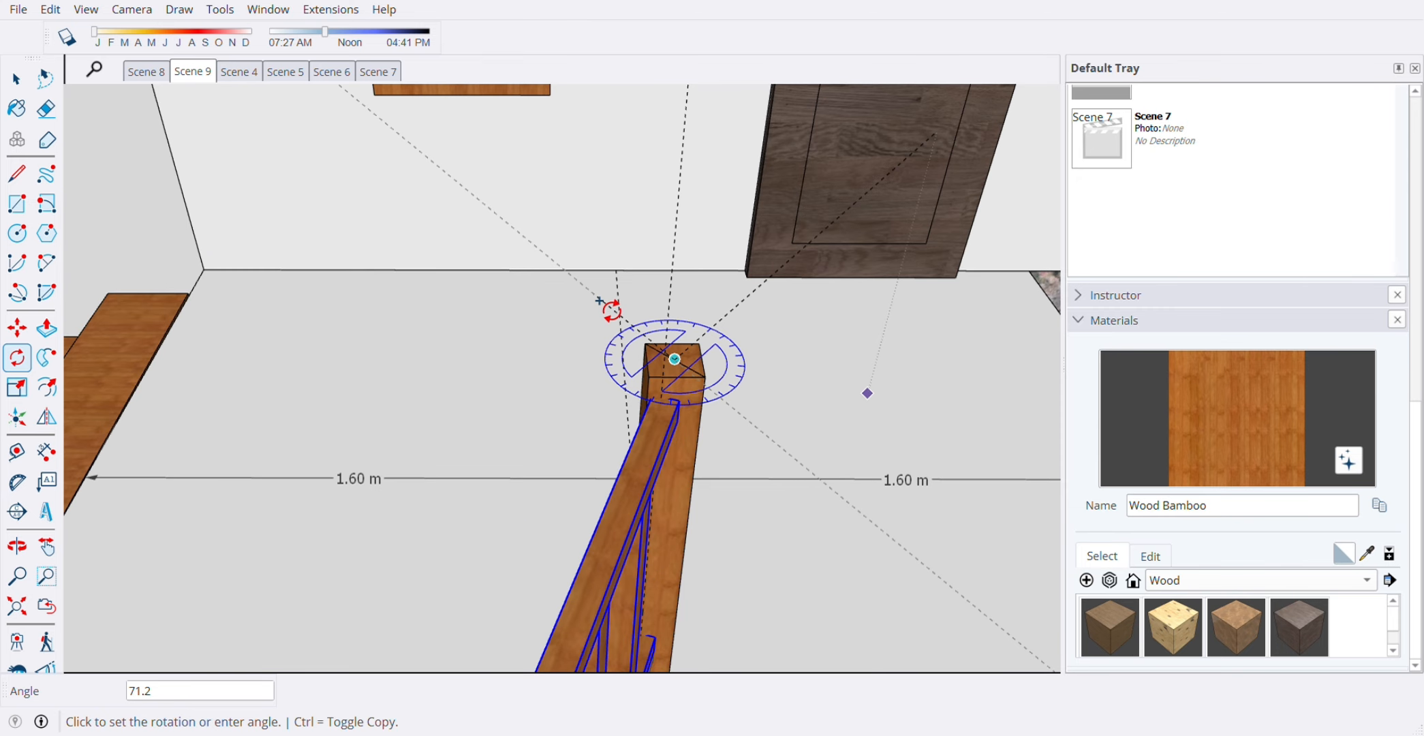
pyautogui.press('ctrl')
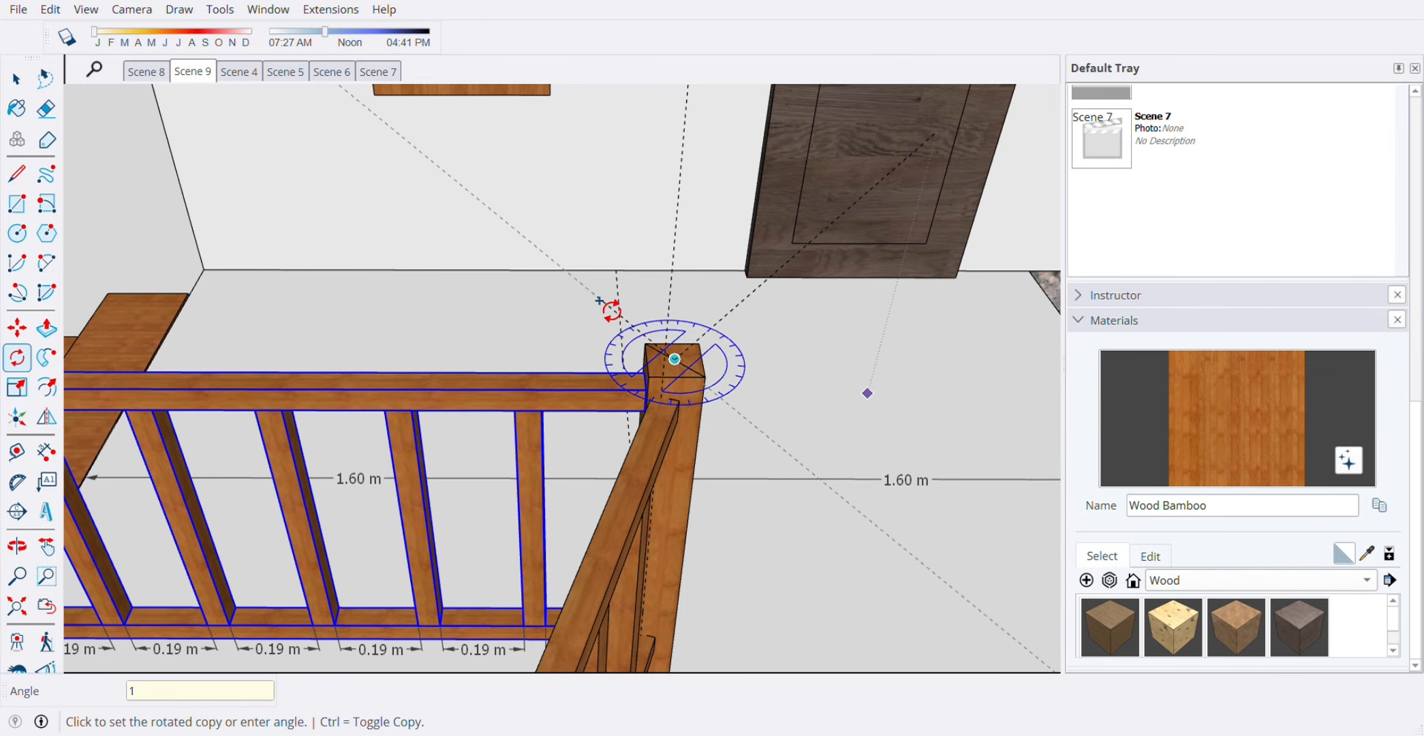
pyautogui.press('Return')
pyautogui.scroll(-4, 509, 353)
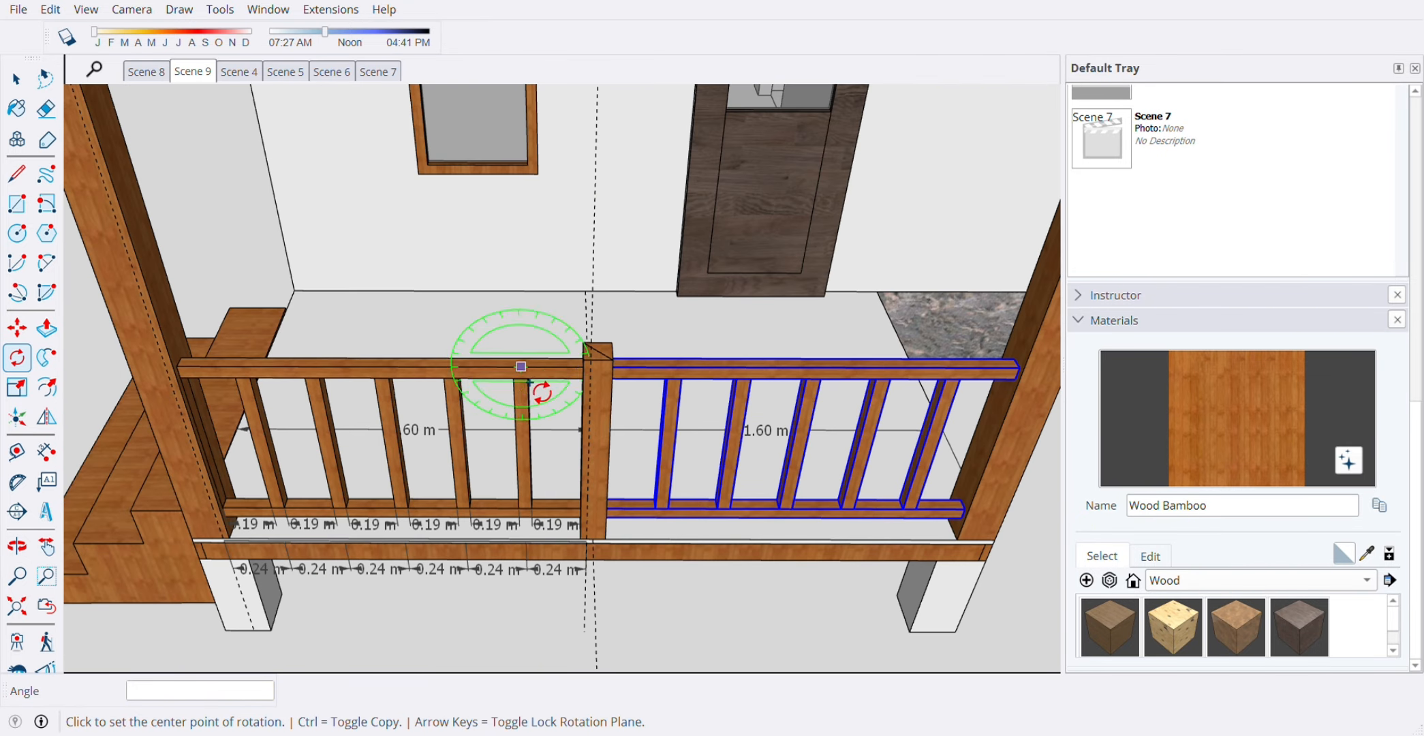
pyautogui.keyDown('shift'); pyautogui.moveTo(916, 508); pyautogui.dragTo(572, 533, button='middle'); pyautogui.keyUp('shift')
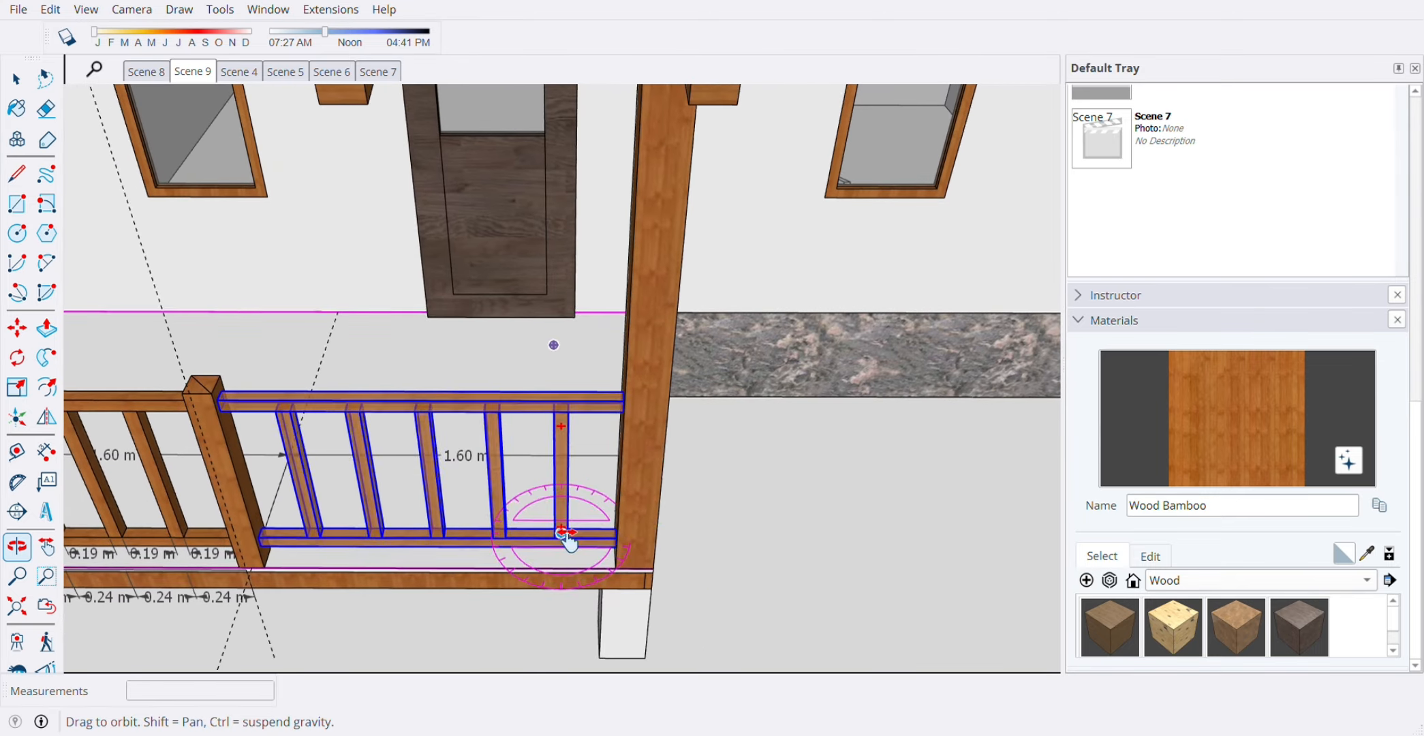
pyautogui.scroll(4, 630, 477)
pyautogui.moveTo(631, 485); pyautogui.dragTo(973, 354, button='middle')
pyautogui.keyDown('shift'); pyautogui.moveTo(576, 583); pyautogui.dragTo(824, 492, button='middle'); pyautogui.keyUp('shift')
pyautogui.scroll(-4, 674, 532)
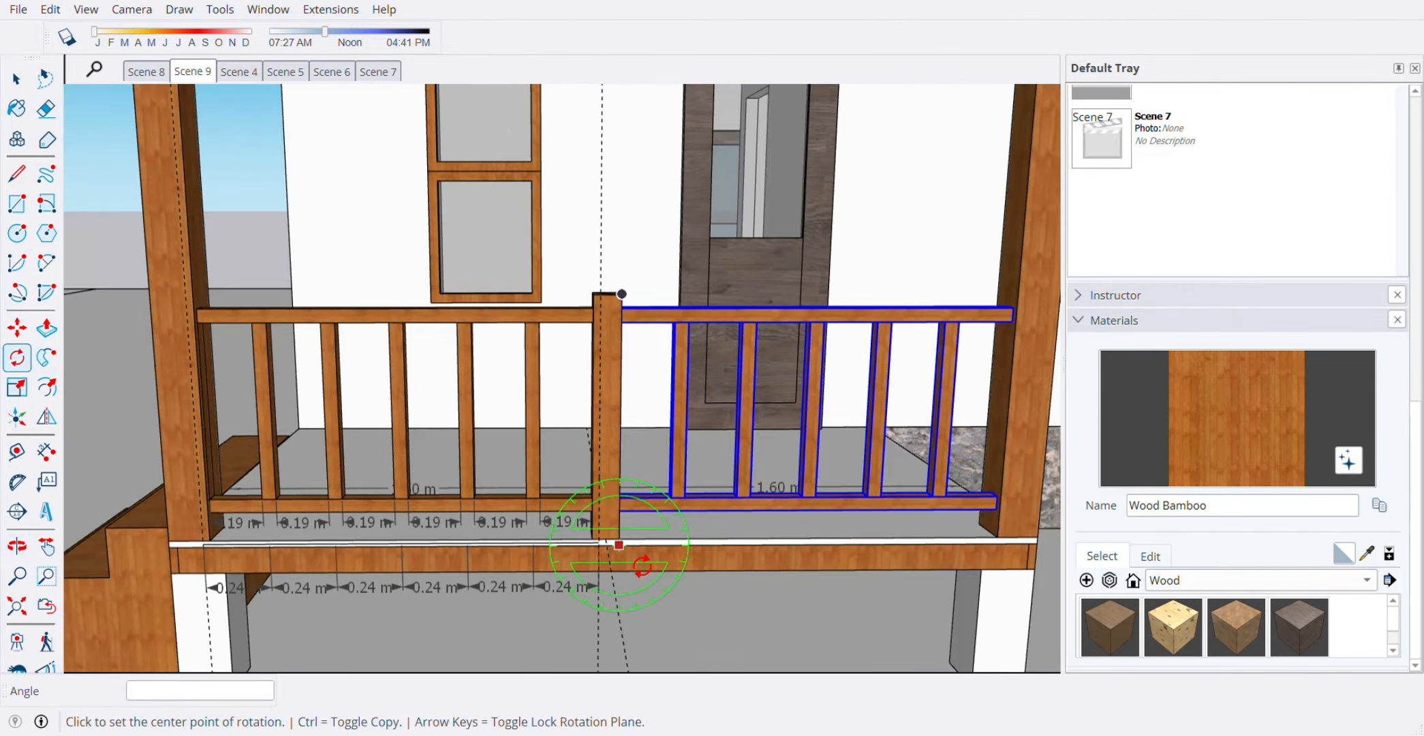